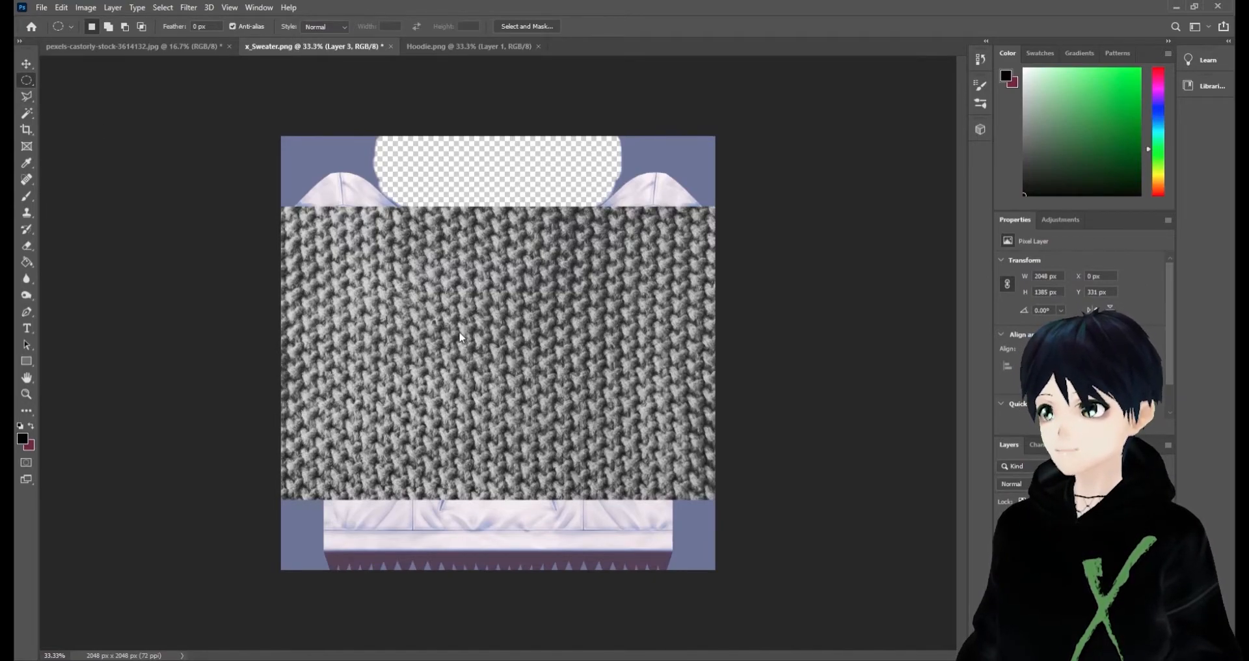
Align the knit texture on Layer 3 to the top edge of the canvas
key(v)
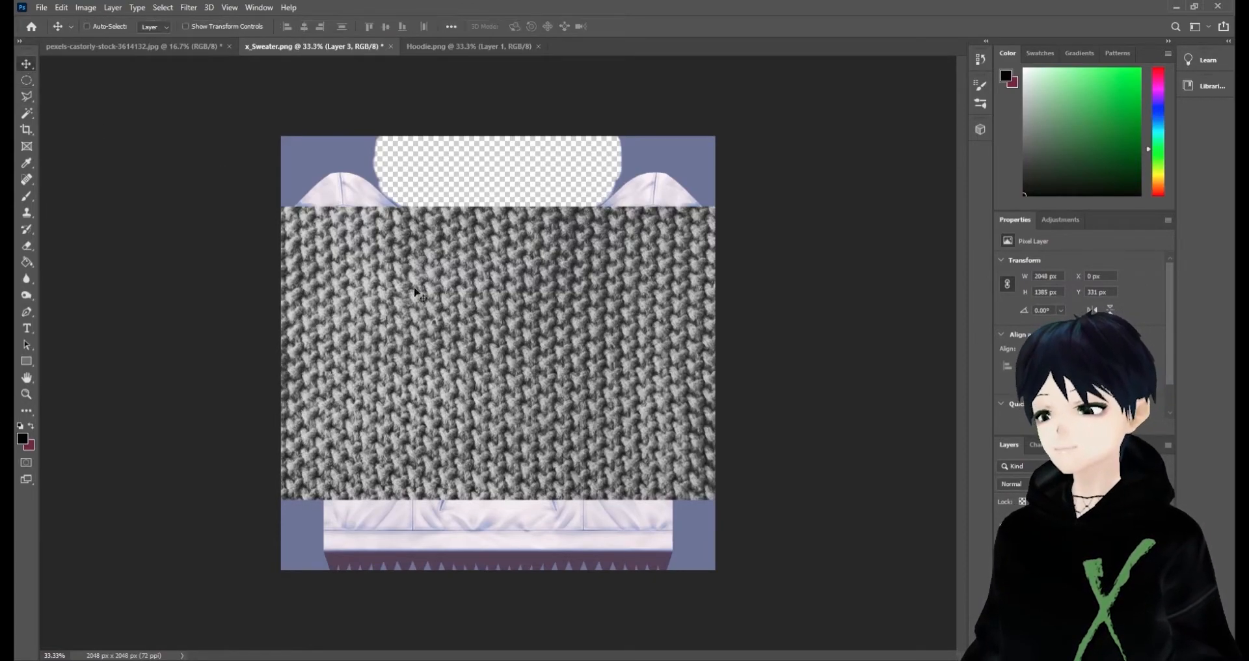
key(ctrl+a)
click(369, 28)
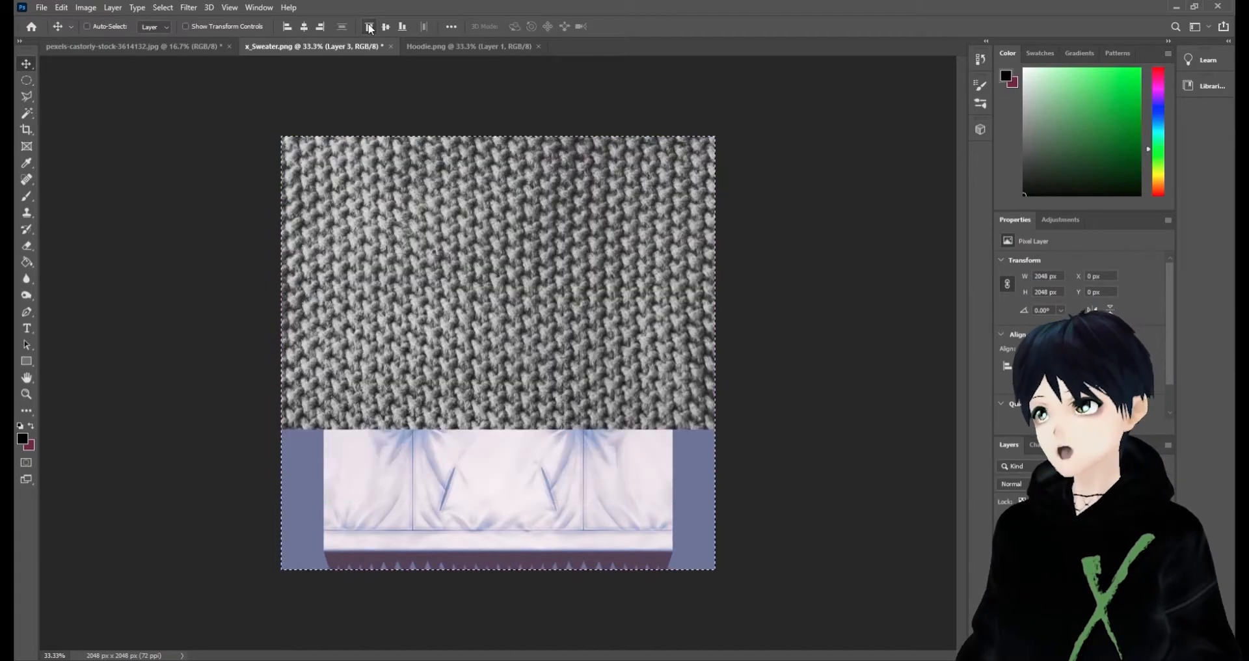
key(m)
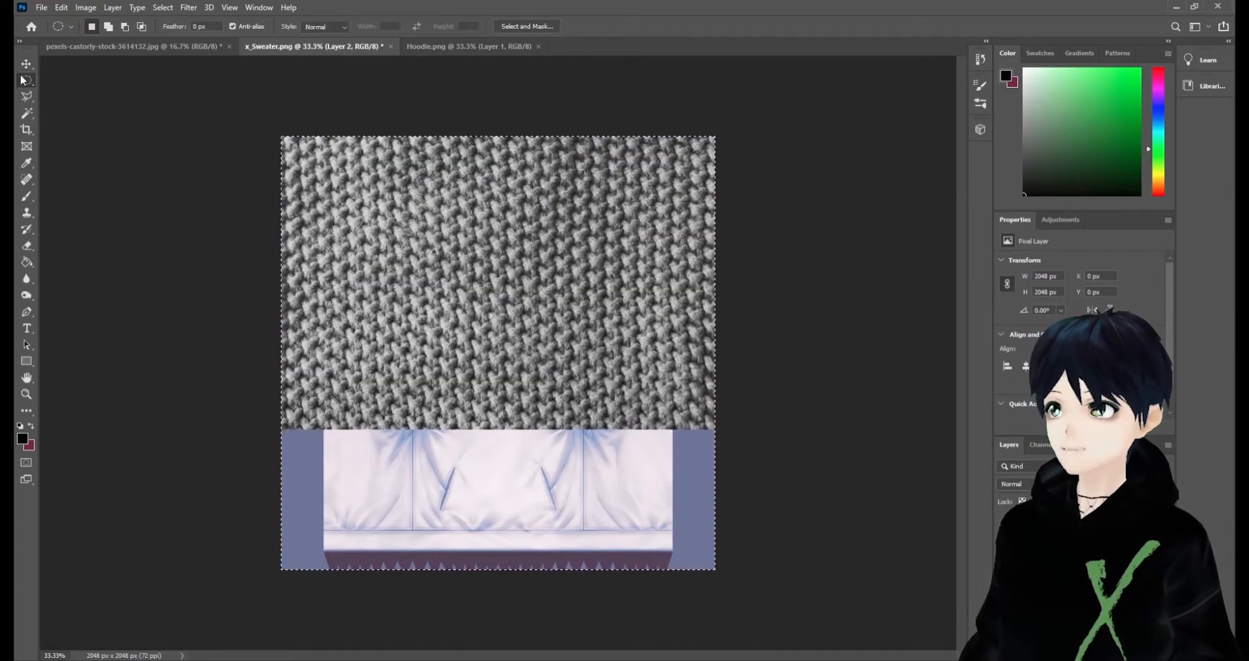
Align the knit texture on Layer 2 to the bottom edge of the canvas and clear the selection
click(28, 65)
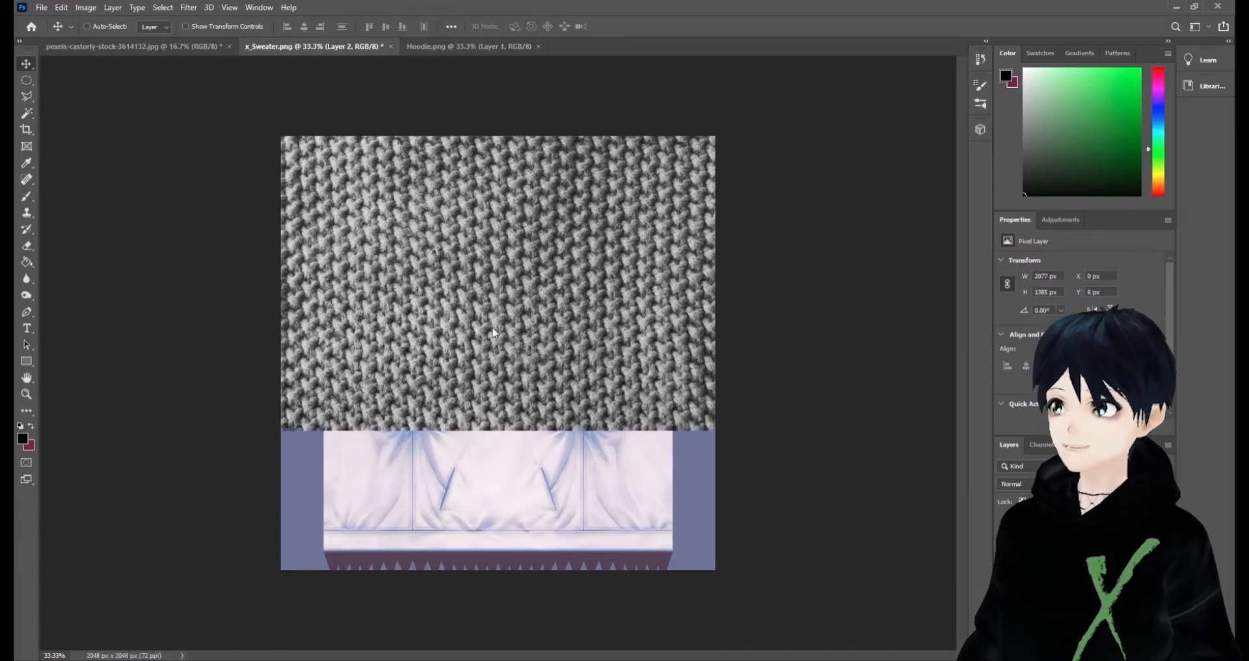
key(ctrl+a)
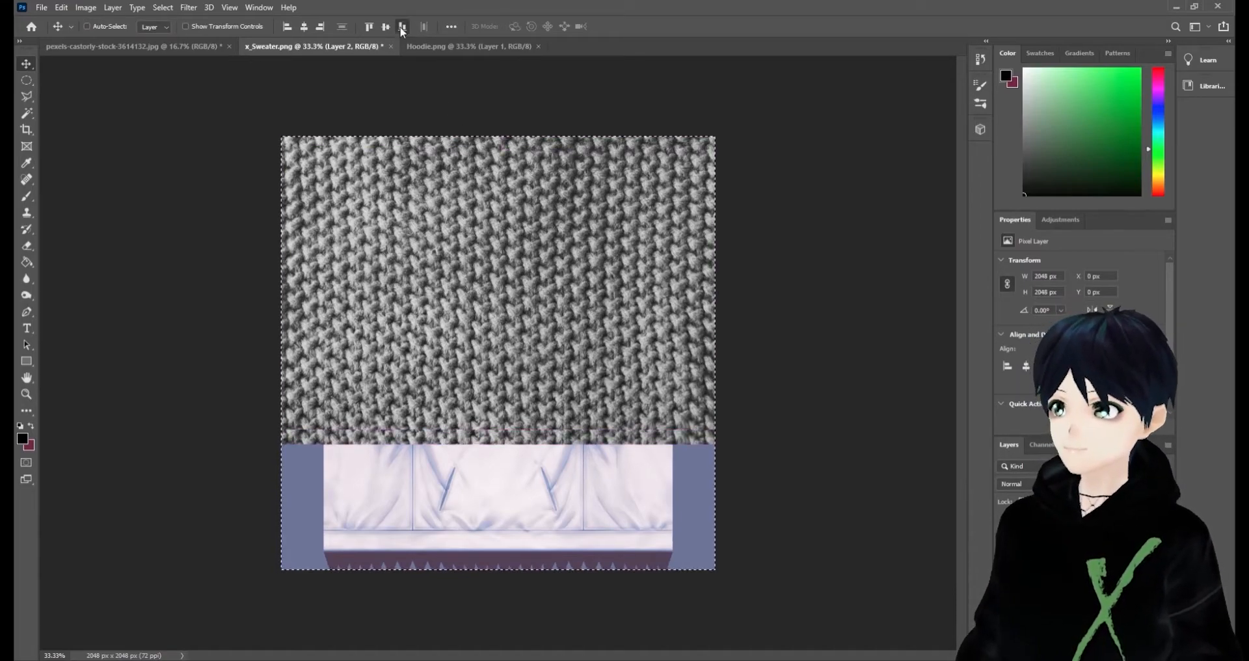
click(403, 27)
key(ctrl+d)
key(m)
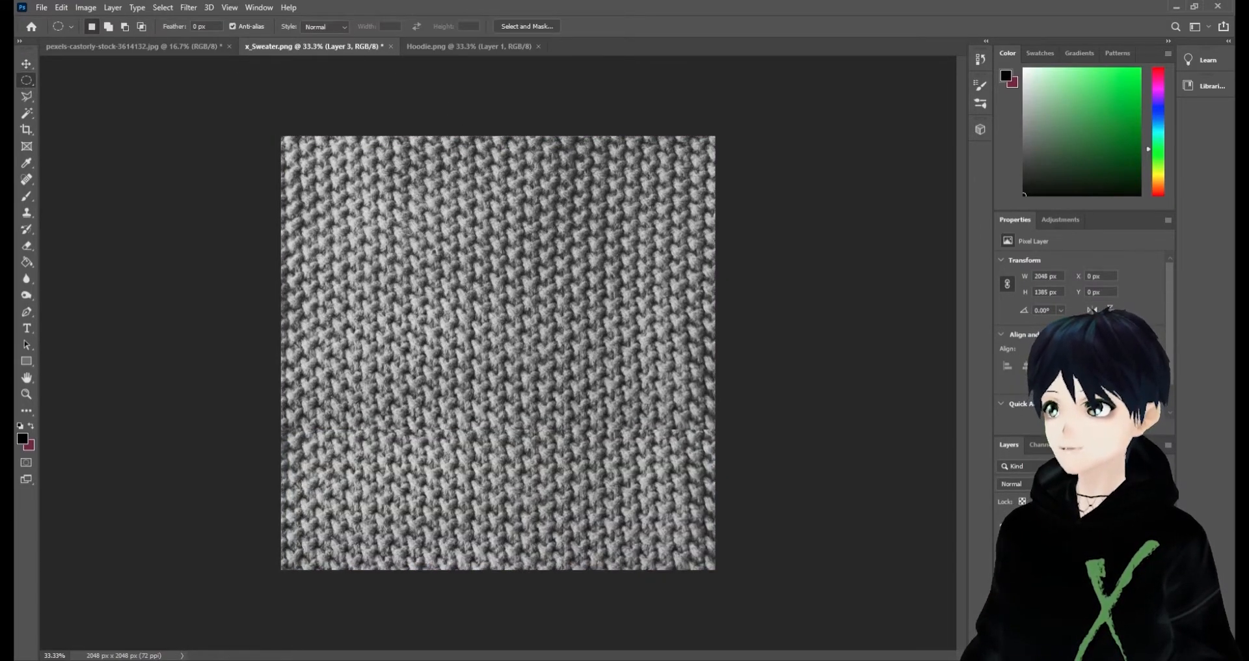
key(ctrl+plus)
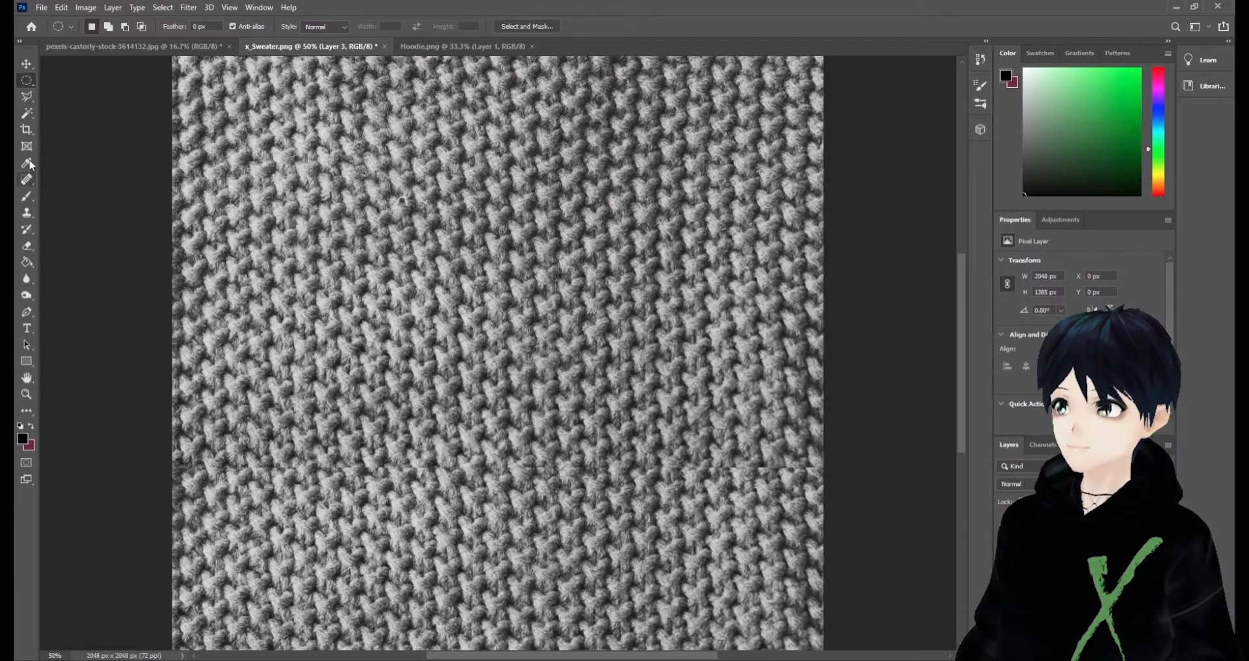
click(26, 246)
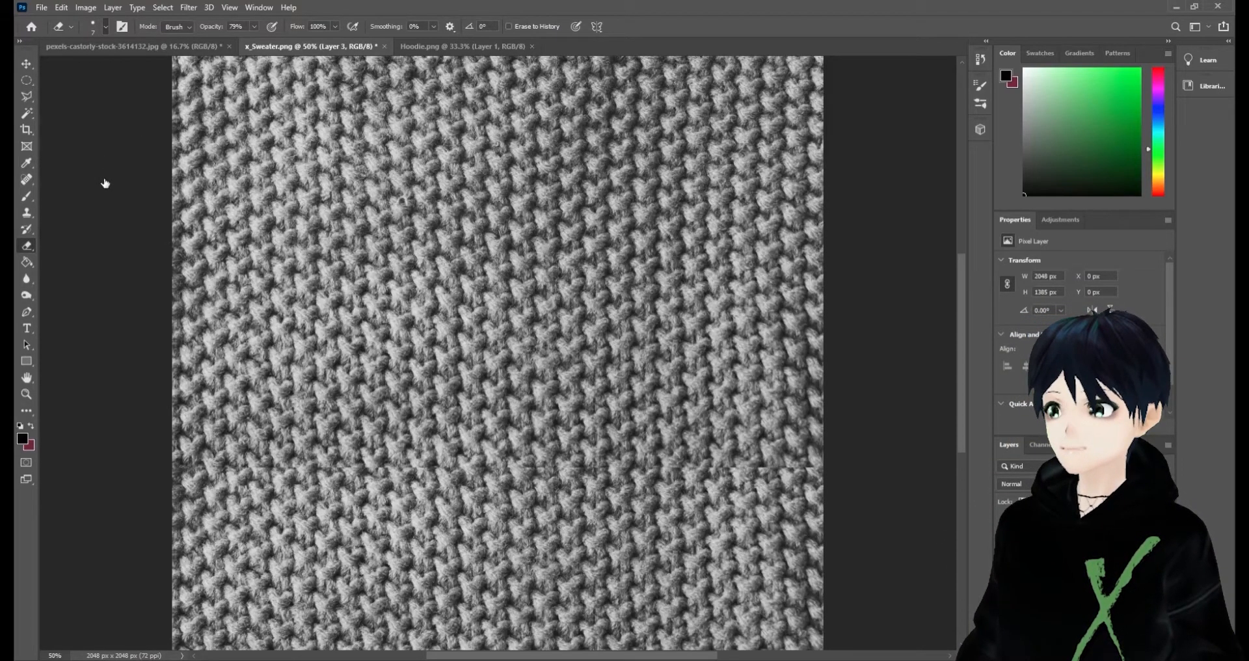
key(b)
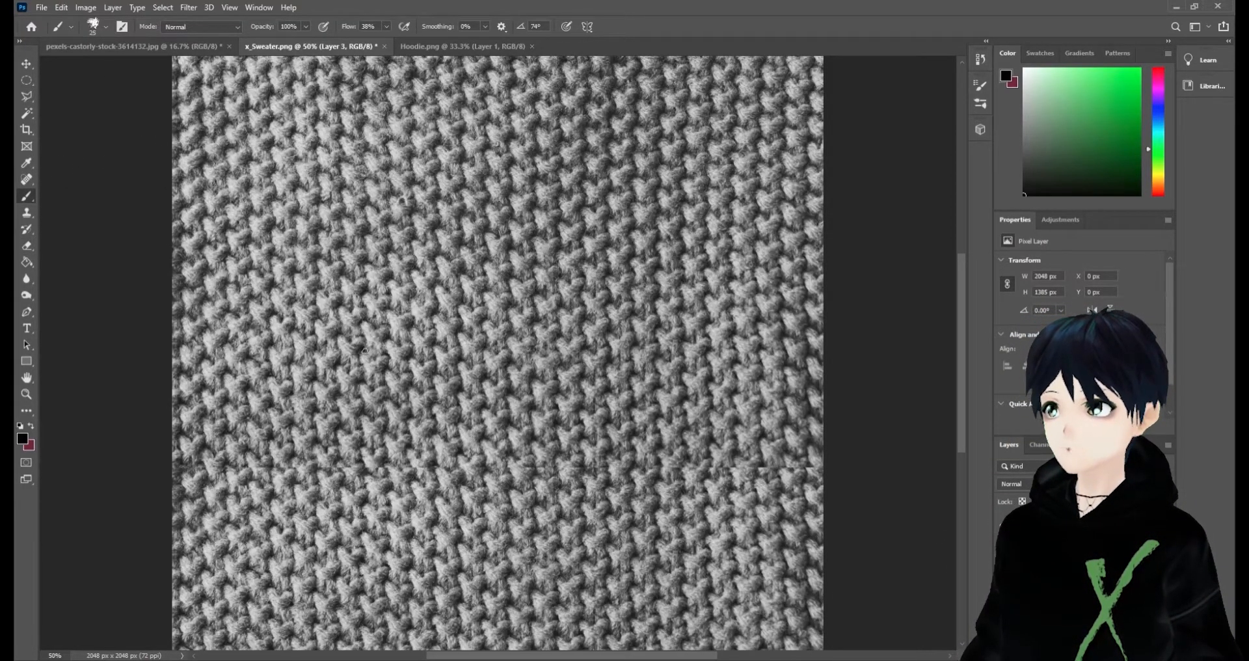
drag(169, 473, 343, 475)
key(ctrl+z)
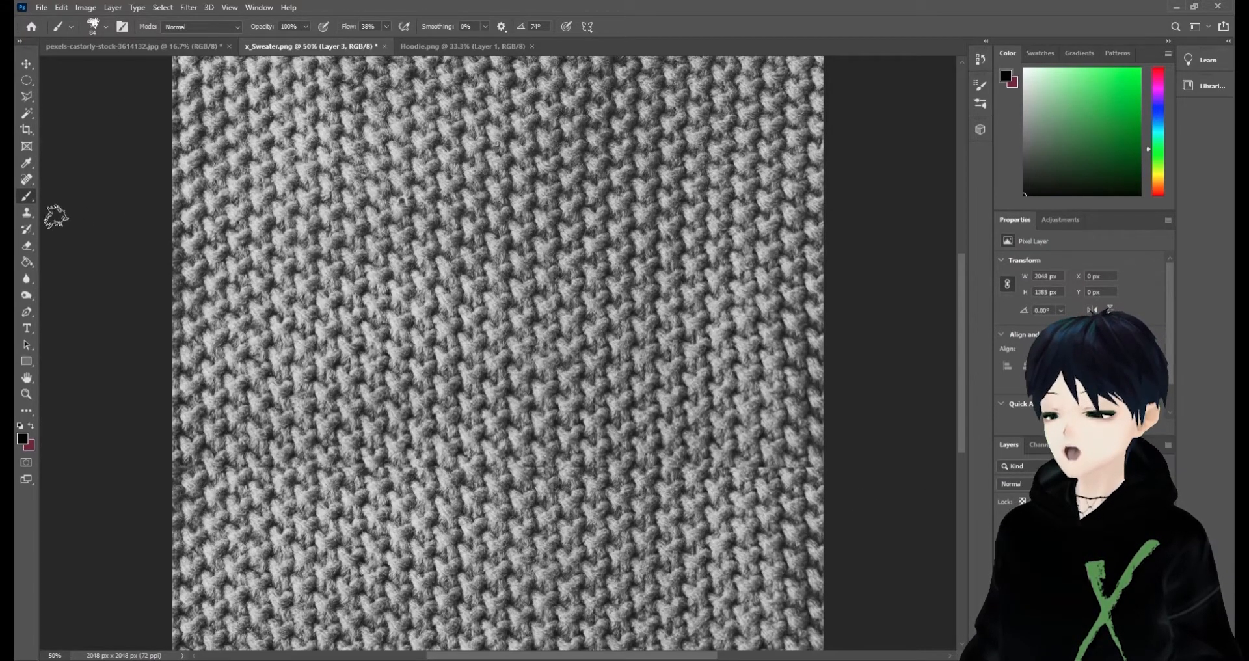
Erase along the lower edge of Layer 3 with a rough textured eraser brush to blend the horizontal seam between the knit layers
click(28, 248)
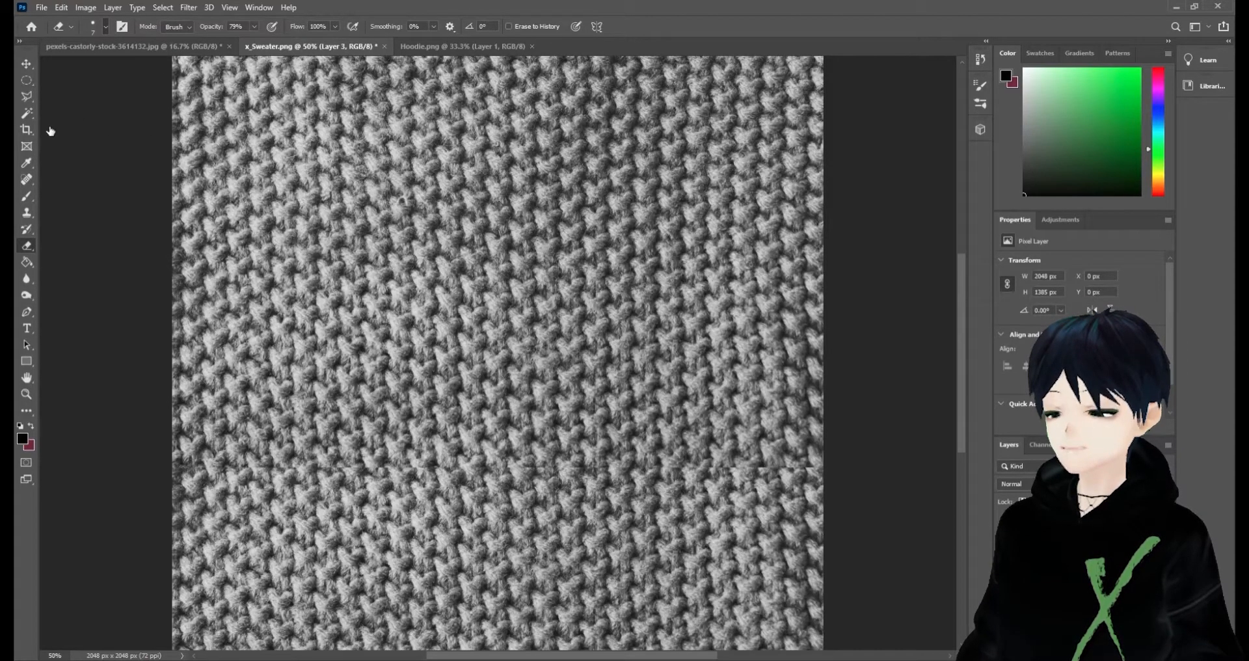
key(b)
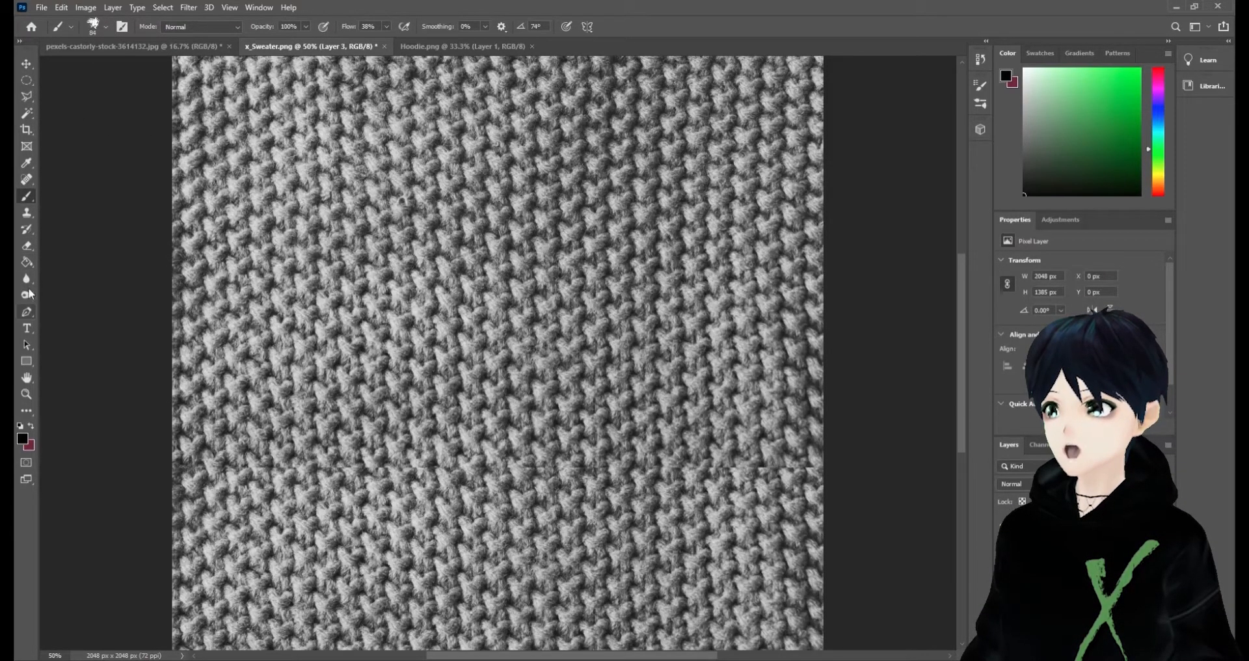
click(29, 247)
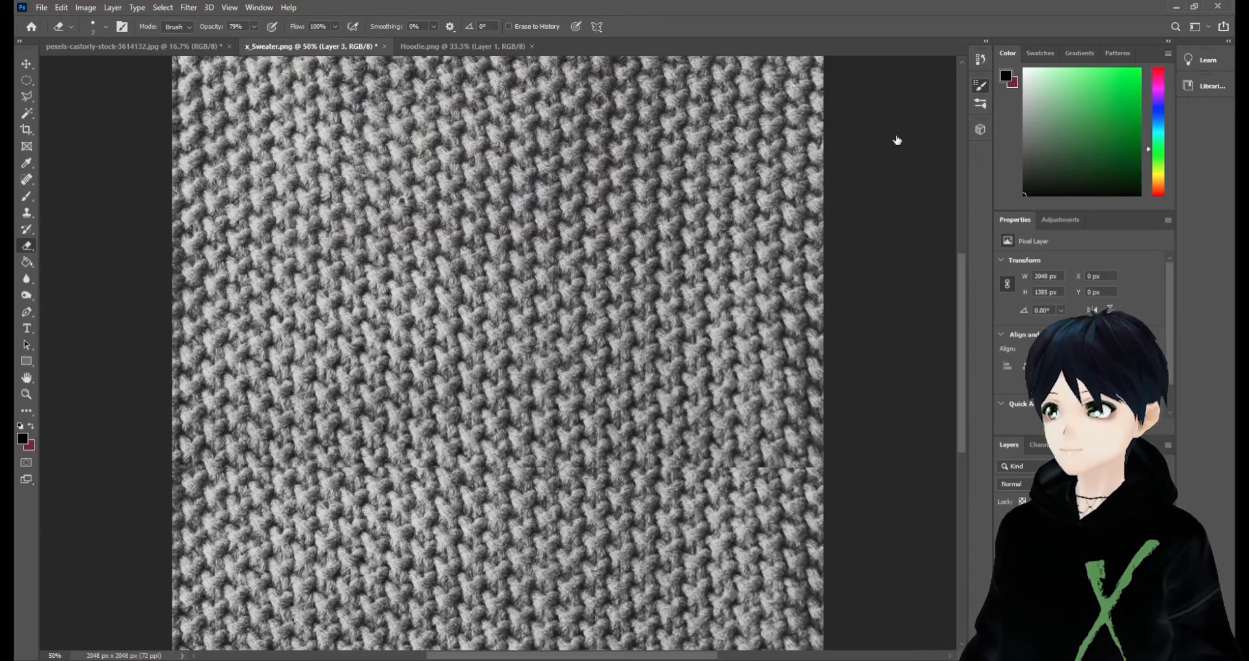
key(period)
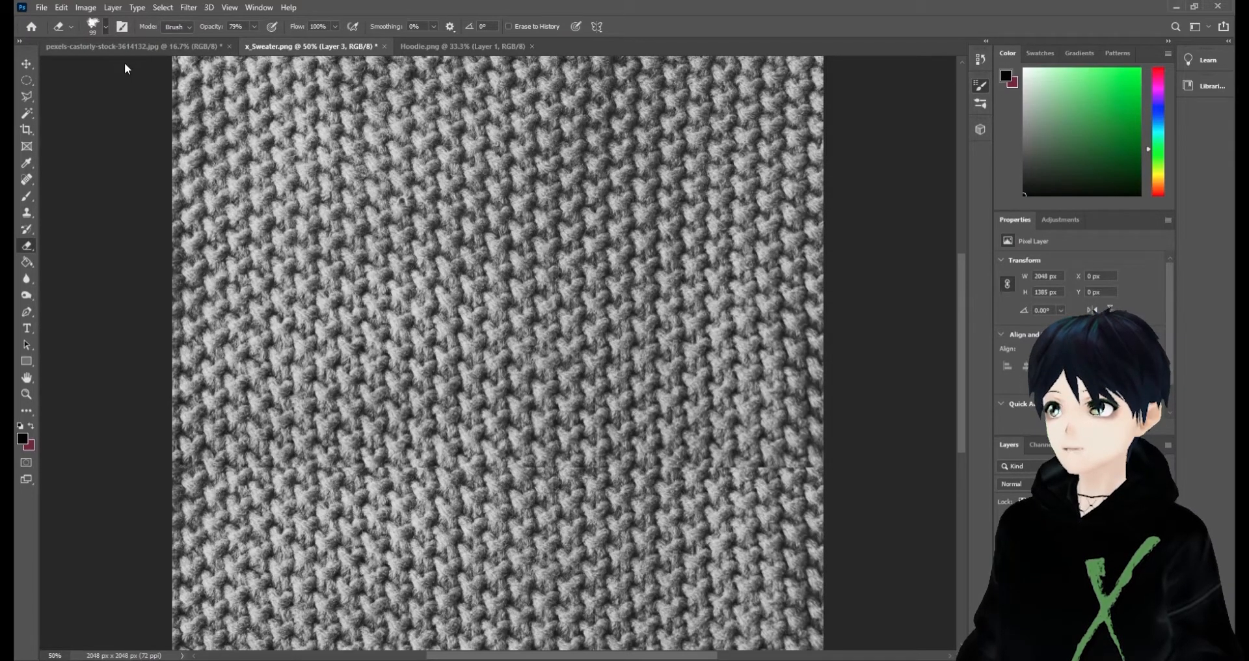
drag(174, 462, 759, 465)
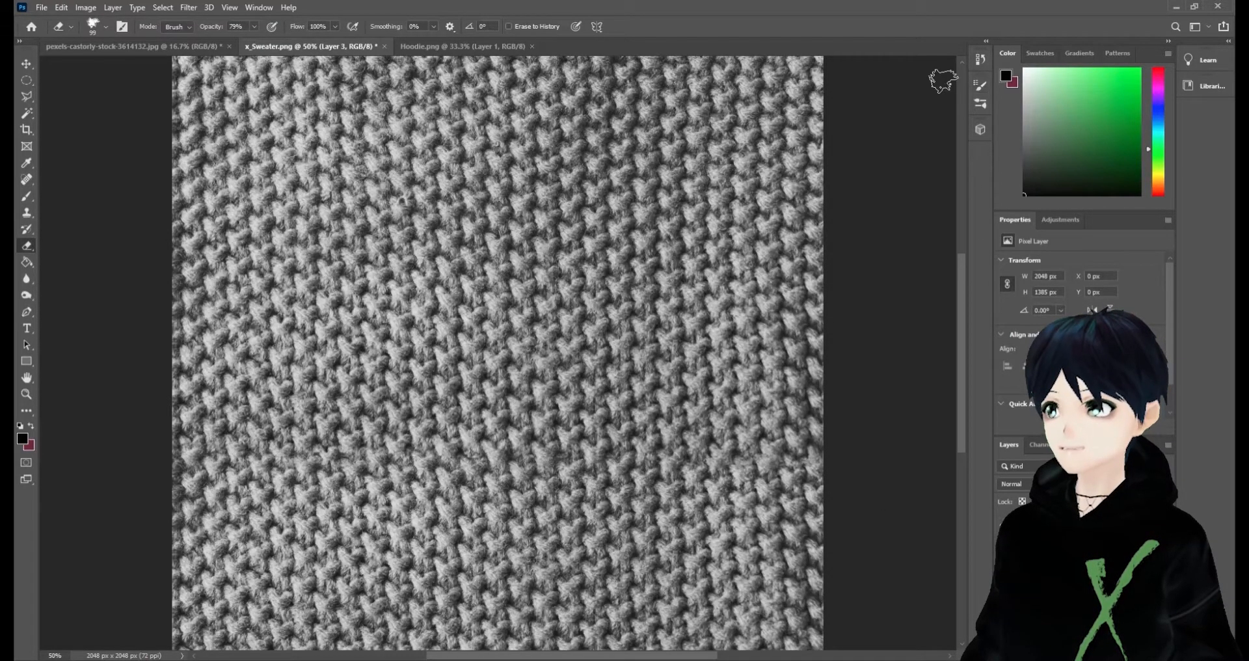
Merge the two knit texture layers into Layer 2
click(1067, 553)
click(1006, 553)
click(1006, 553)
key(ctrl+minus)
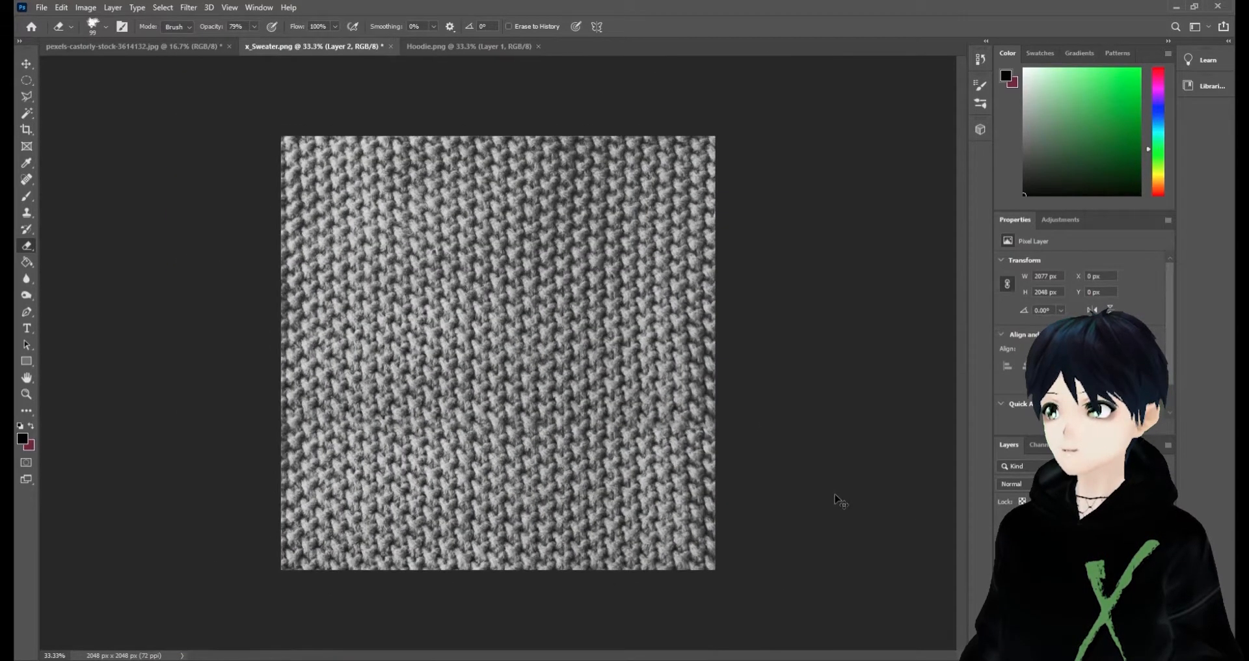
Compare different blend modes on the merged knit layer and set it to Multiply
key(shift+alt+m)
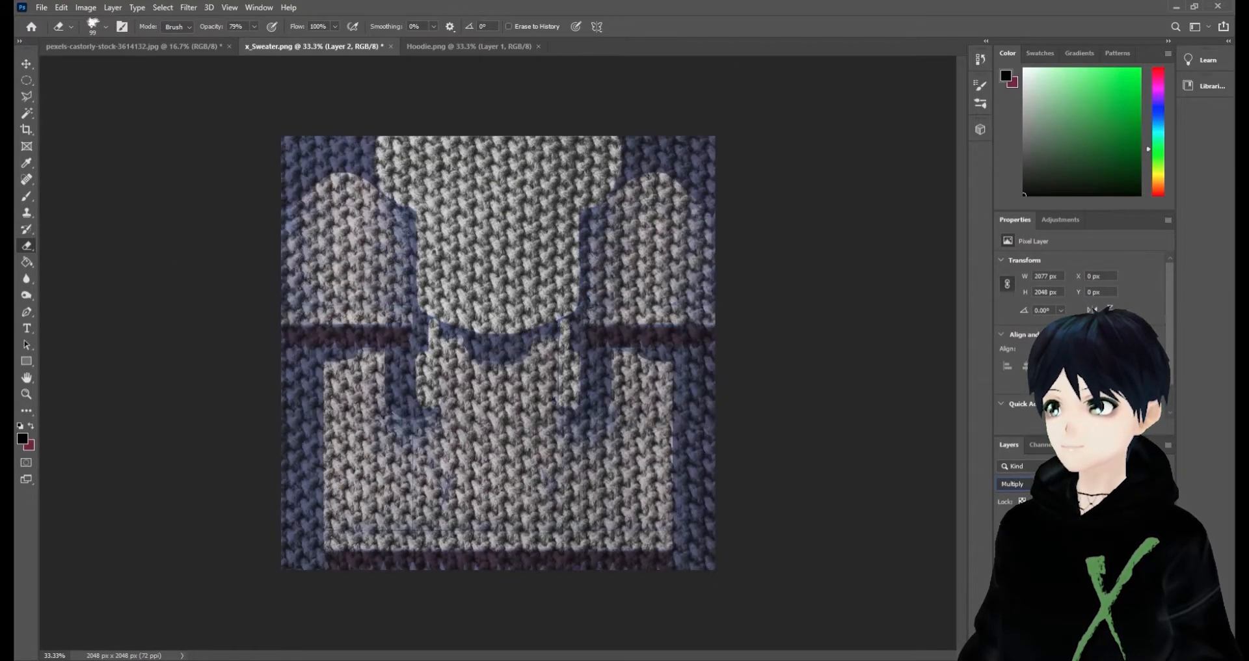
key(shift+alt+a)
key(shift+plus)
key(shift+plus)
key(shift+plus)
key(shift+plus)
key(shift+plus)
key(shift+plus)
key(shift+plus)
key(shift+plus)
key(shift+plus)
key(shift+plus)
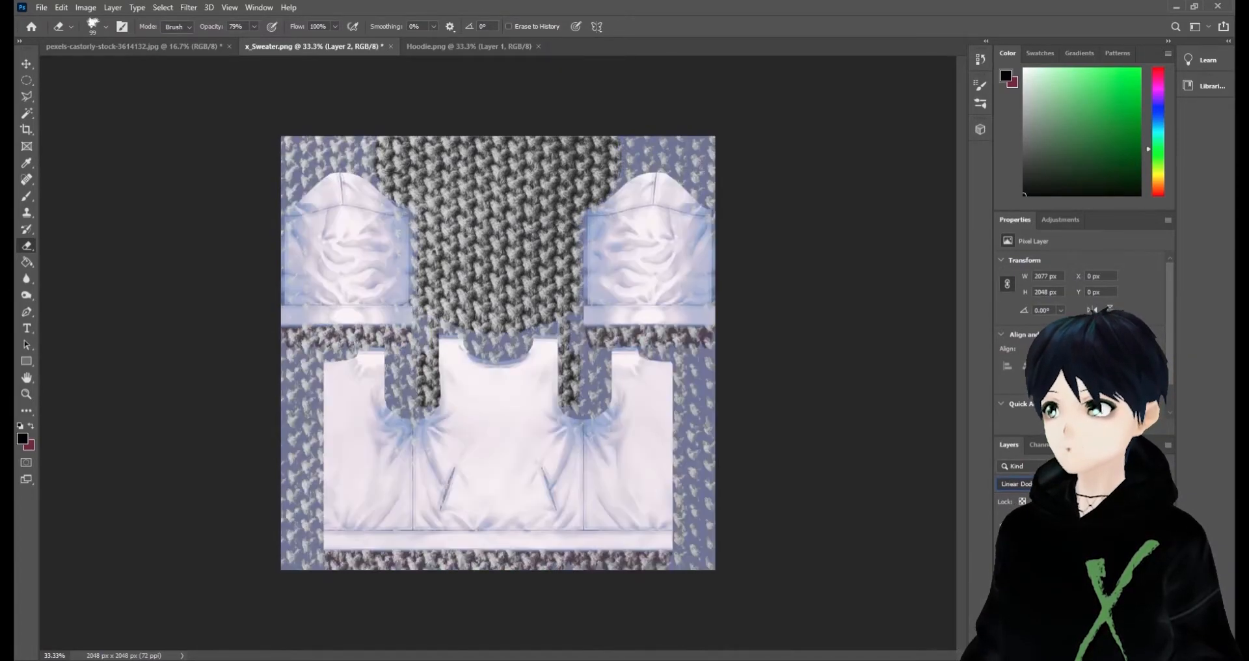
key(Up)
key(Down)
key(Down)
key(Down)
key(Down)
key(Down)
key(Down)
key(Down)
key(Down)
key(Down)
key(Up)
key(Up)
key(Up)
key(Up)
key(Up)
key(Up)
key(Up)
key(Up)
key(Up)
key(Up)
key(Up)
key(Up)
key(Up)
key(Up)
key(Up)
key(Up)
key(Up)
key(Up)
key(Up)
key(Up)
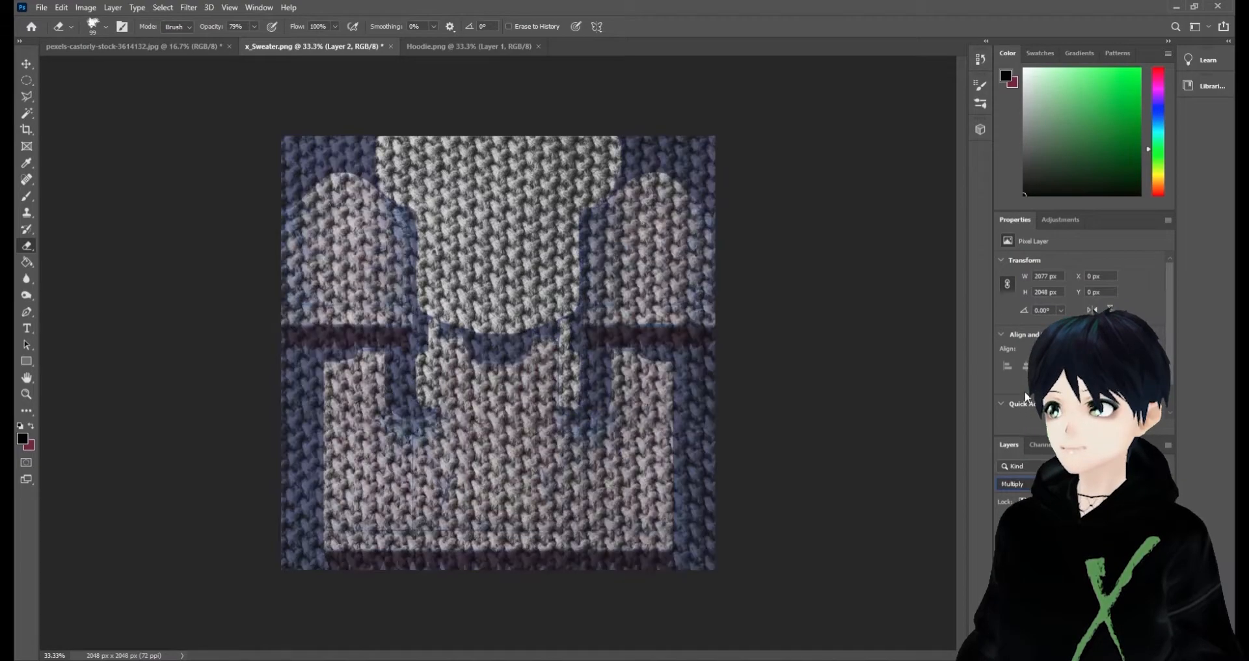
Lower the knit layer's opacity until the hoodie shading shows through, and duplicate the layer twice
drag(1122, 484, 1077, 484)
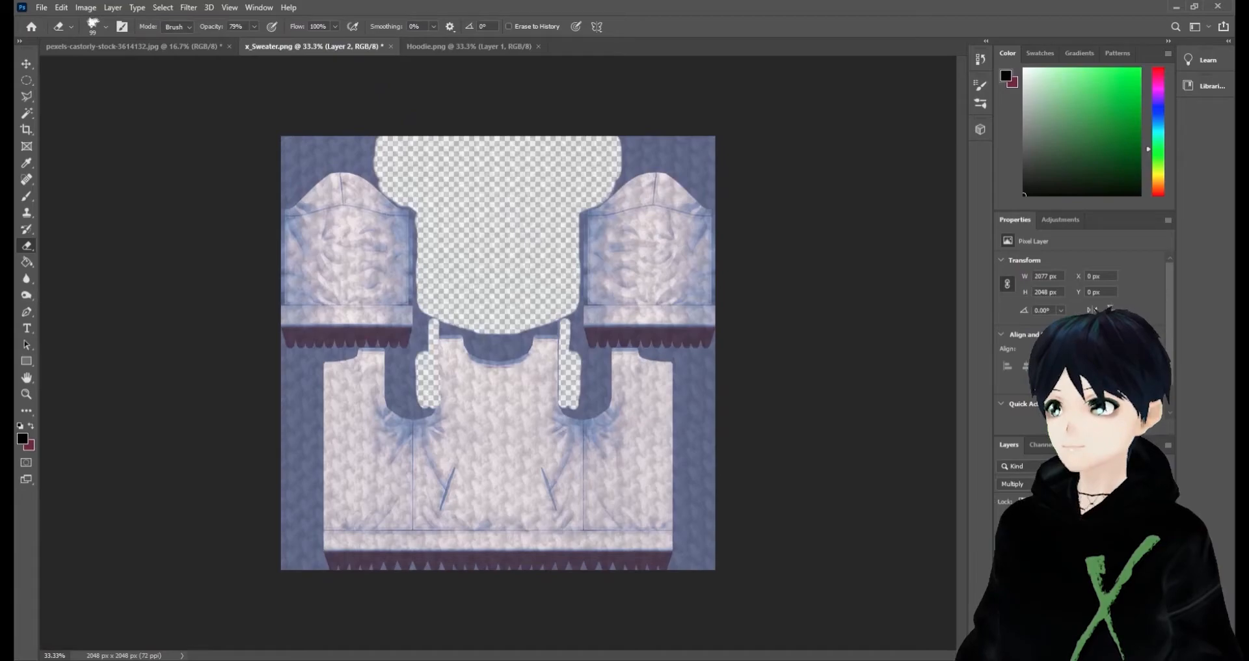
key(m)
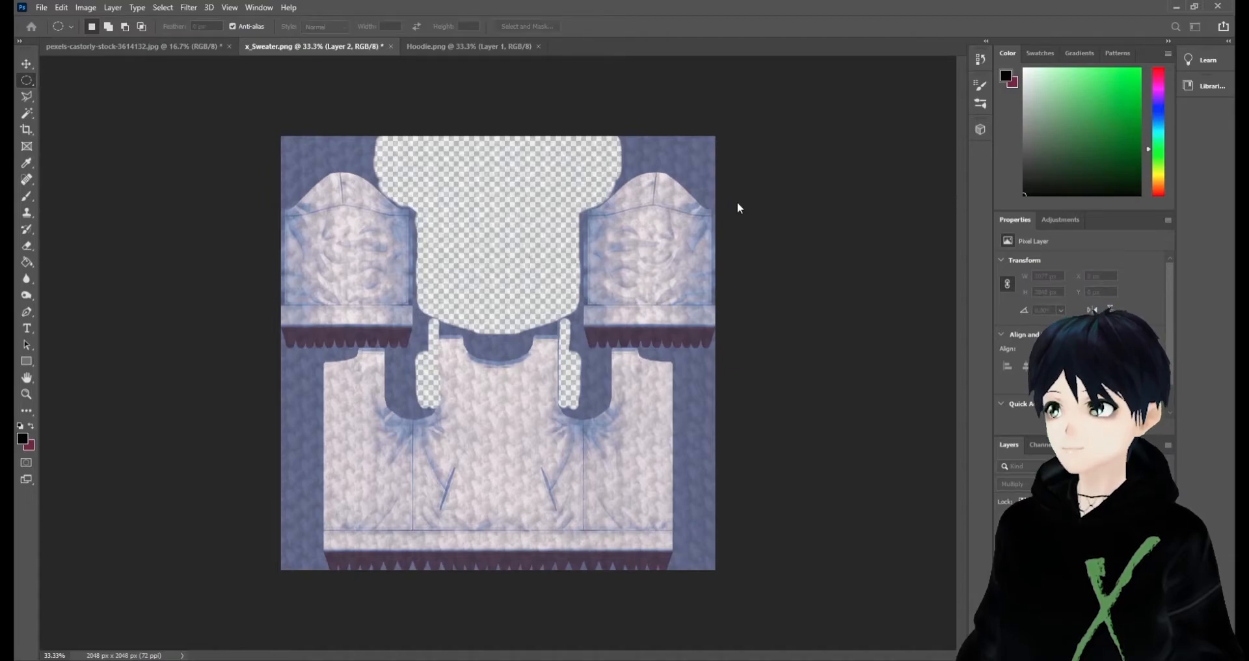
key(ctrl+j)
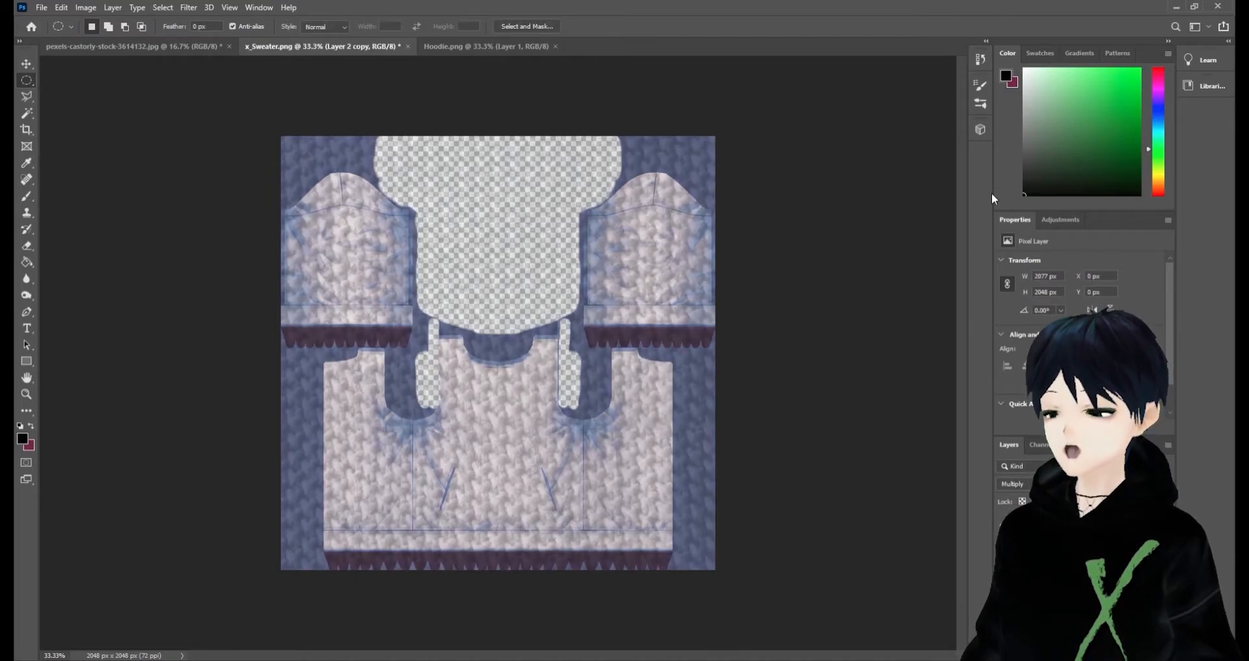
key(ctrl+j)
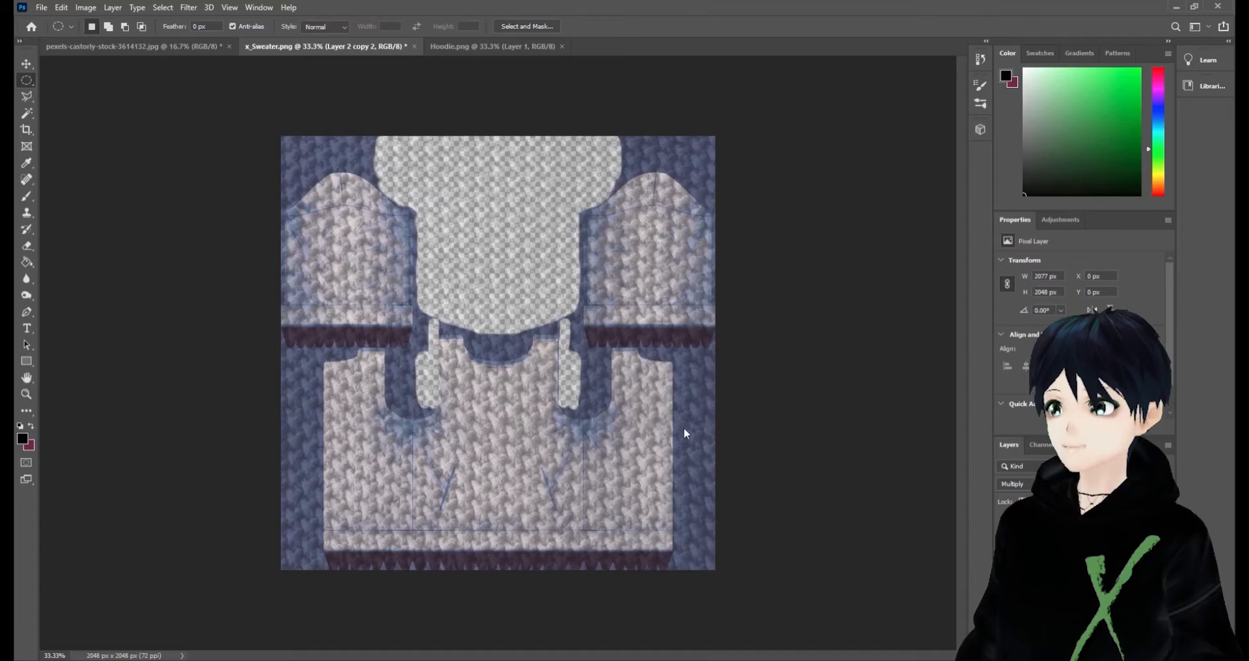
Scale Layer 2 copy 2 to about 36% and place it over the left sleeve
key(ctrl+t)
drag(715, 570, 428, 283)
drag(364, 246, 361, 280)
drag(428, 320, 435, 336)
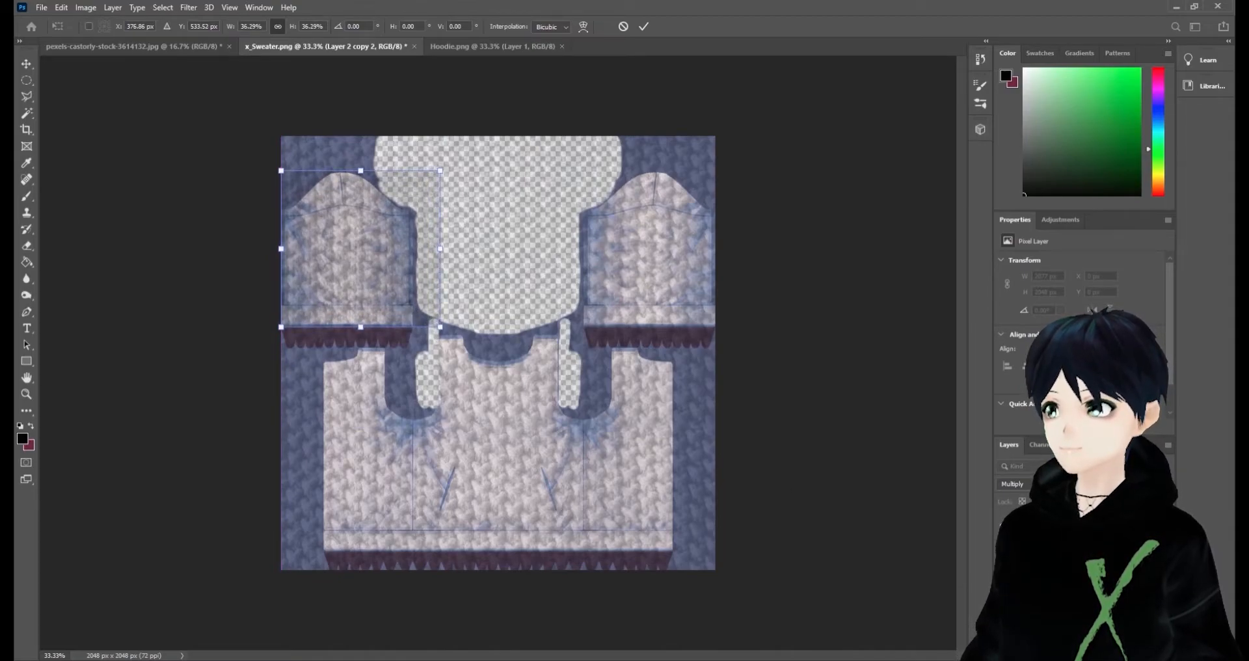
key(Escape)
key(m)
Scale Layer 2 copy to about 36% and place it over the right sleeve
key(ctrl+t)
drag(281, 570, 566, 288)
drag(650, 273, 653, 304)
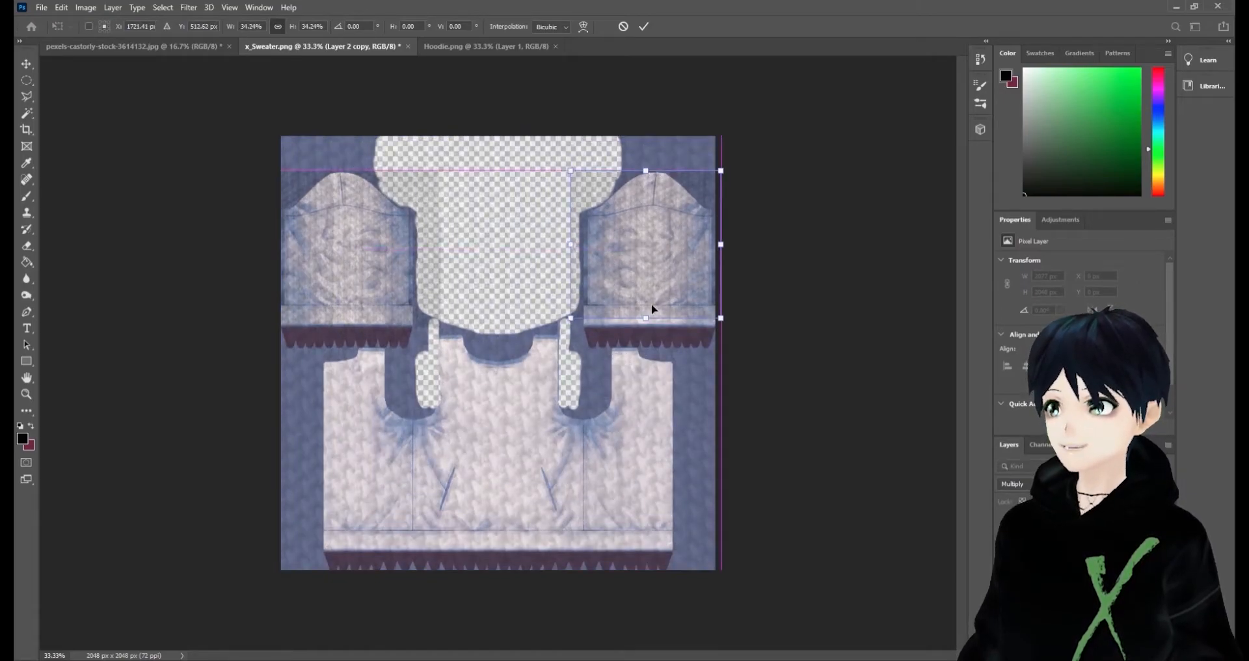
drag(570, 323, 572, 330)
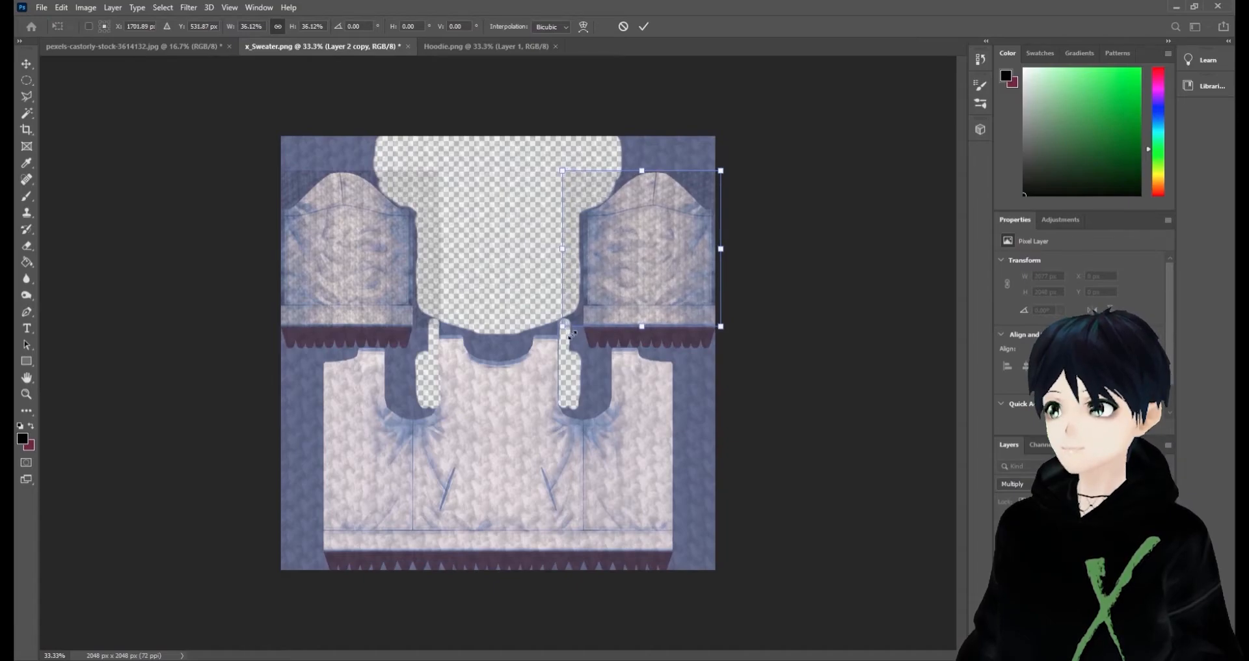
key(Return)
Scale the original knit texture on Layer 2 to about 43% and place it over the left half of the torso
key(ctrl+e)
key(ctrl+t)
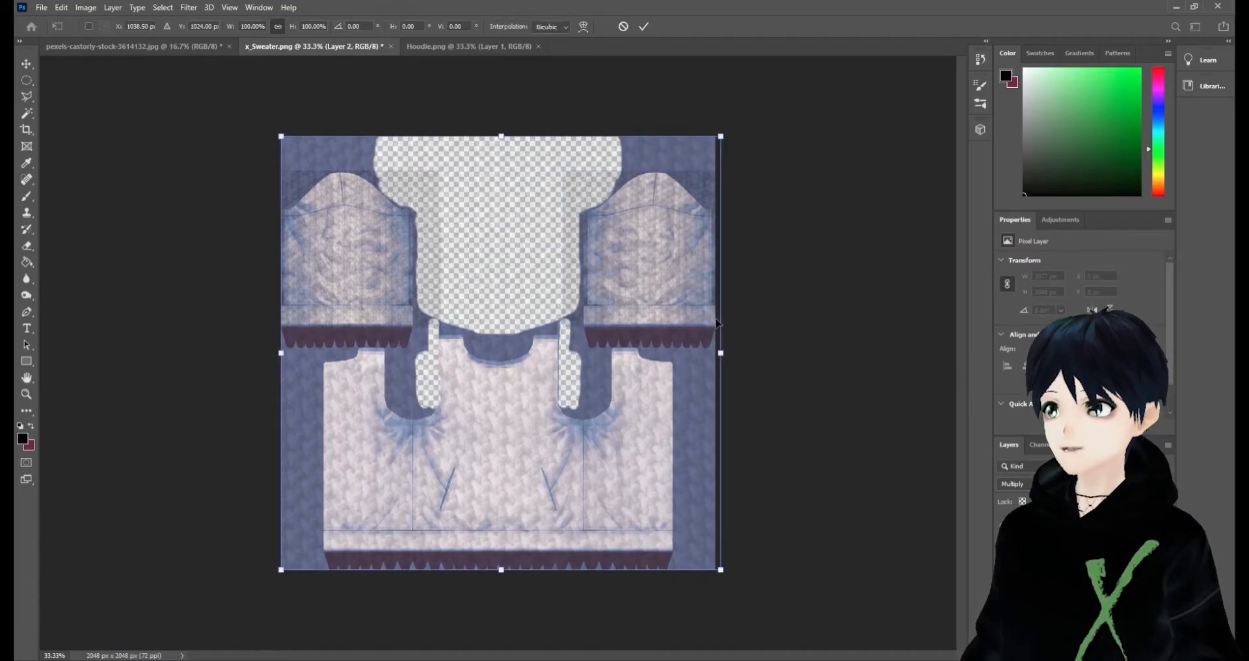
drag(722, 136, 469, 384)
drag(398, 456, 430, 406)
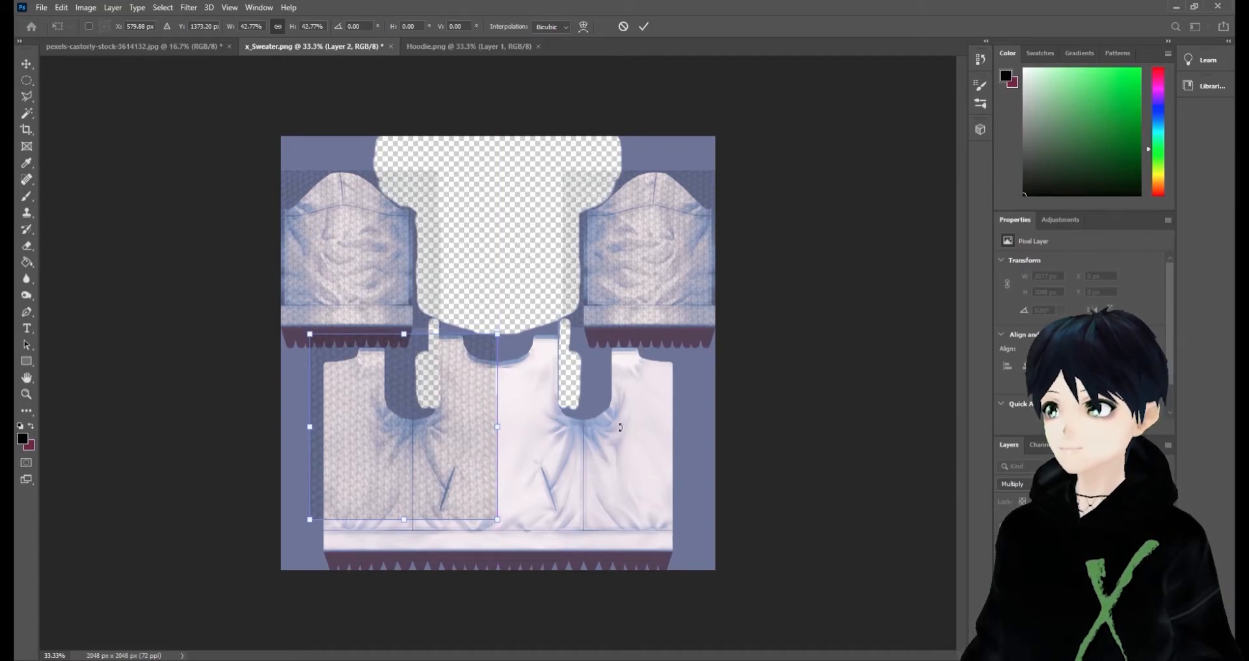
key(Return)
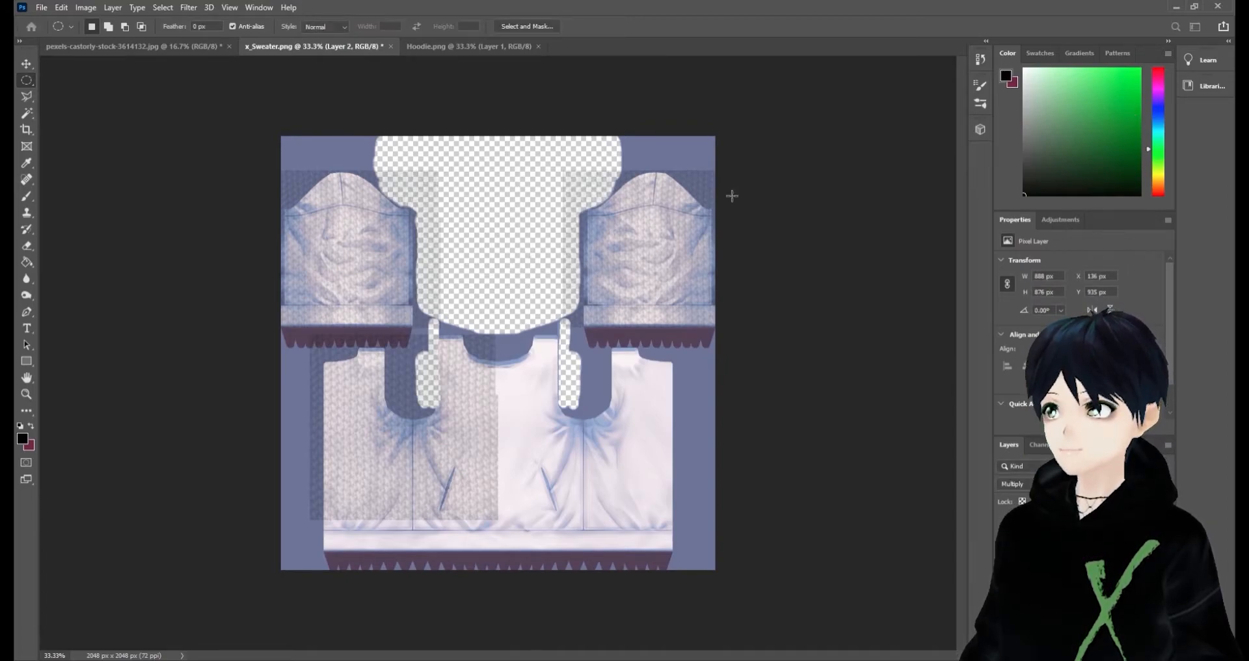
Mirror a copy of the torso knit piece onto the right half of the torso and merge the two pieces into Layer 2
key(ctrl+j)
key(ctrl+a)
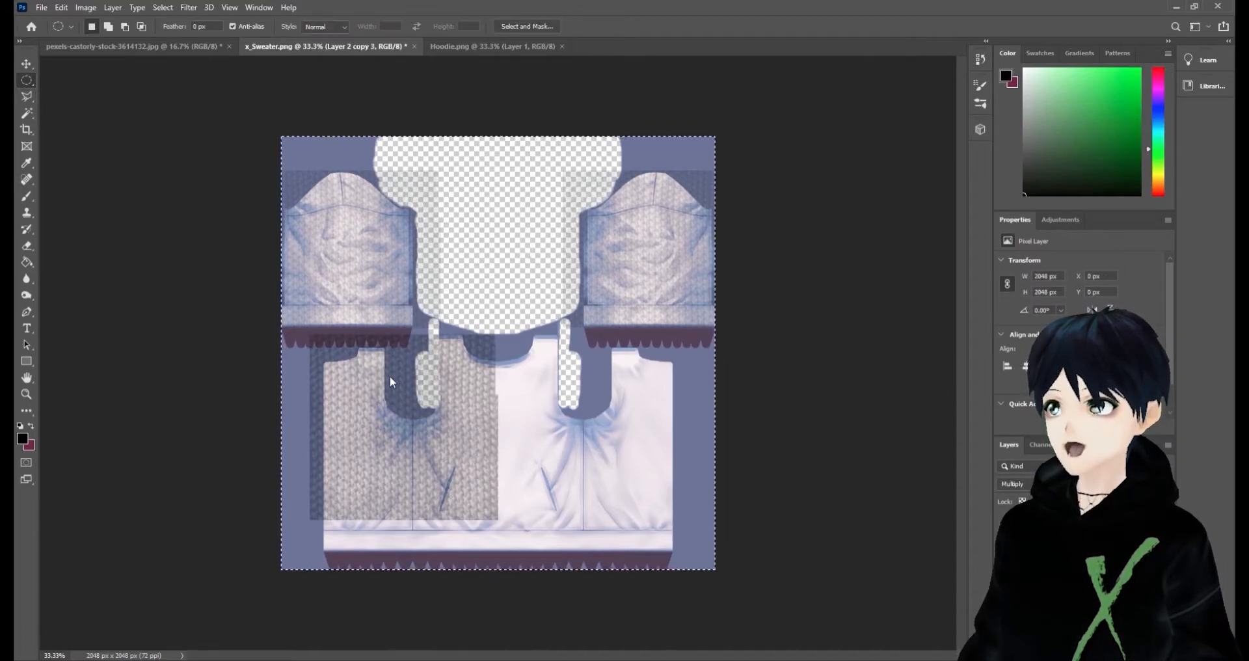
key(ctrl+t)
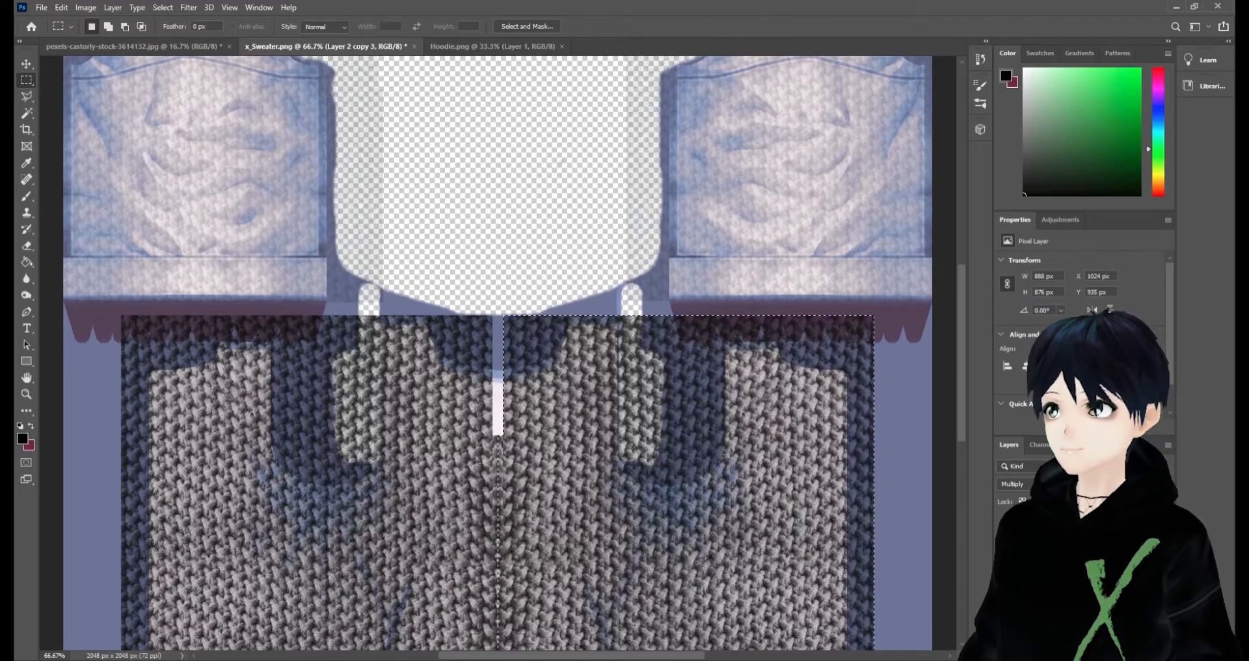
key(ctrl+e)
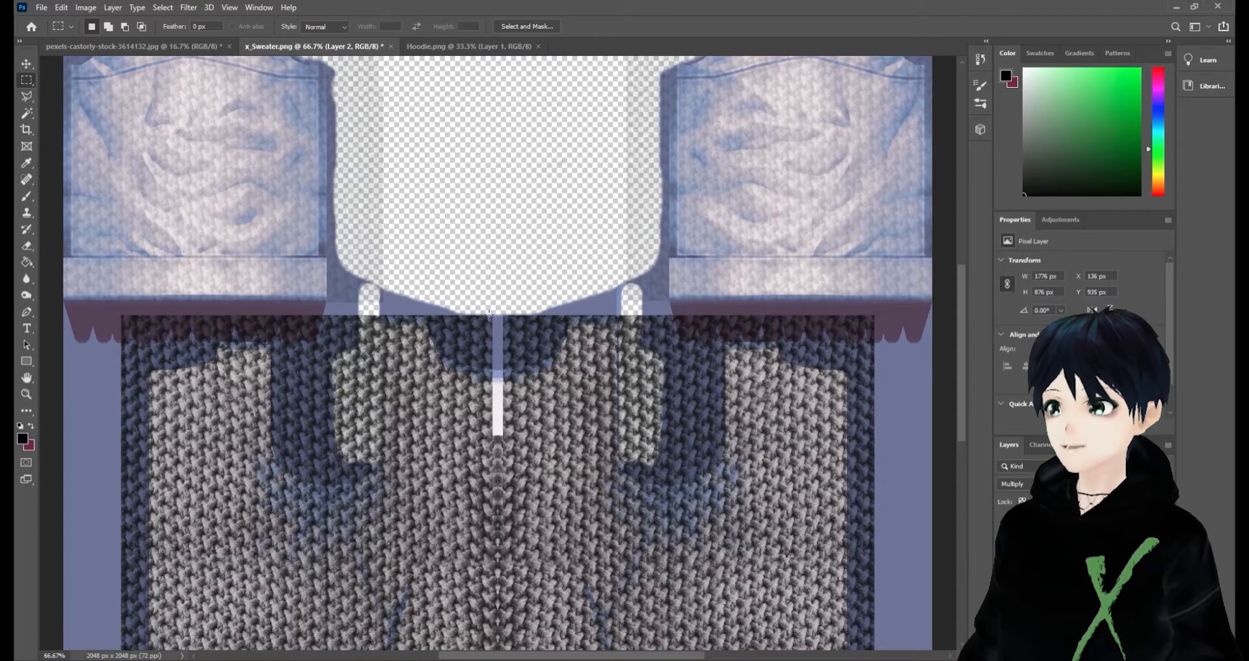
Select an area about 124 by 292 px around the gap at the torso's top centre and fill it with knit texture
drag(532, 404, 528, 438)
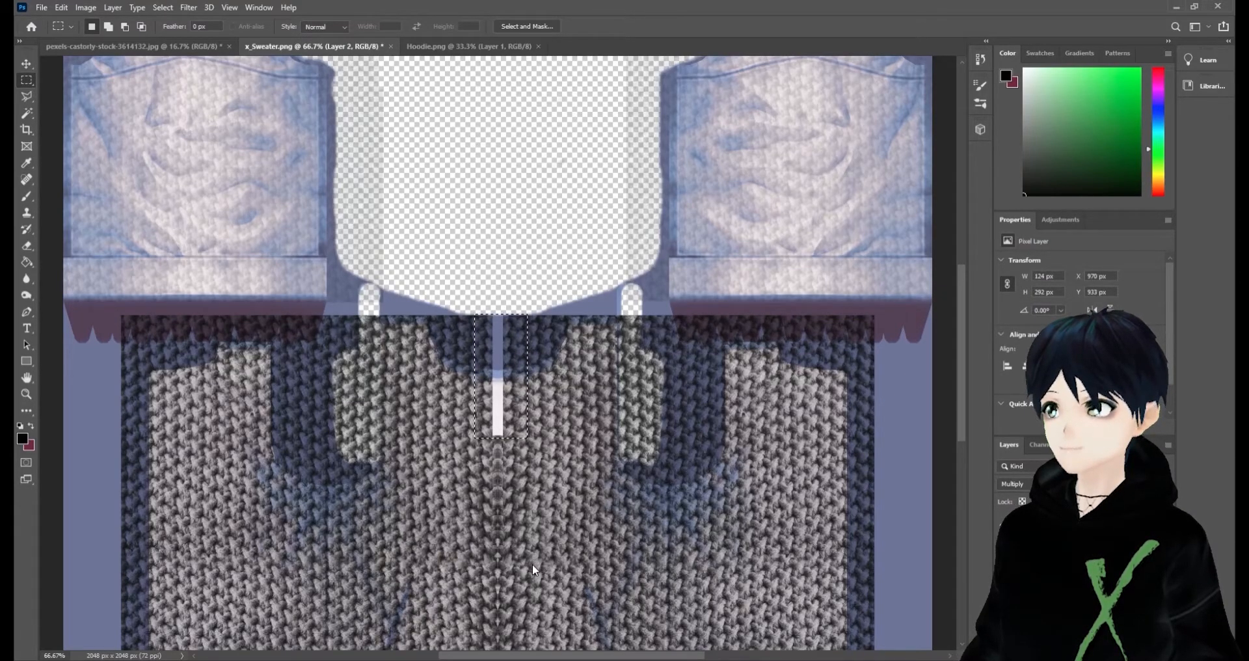
key(Delete)
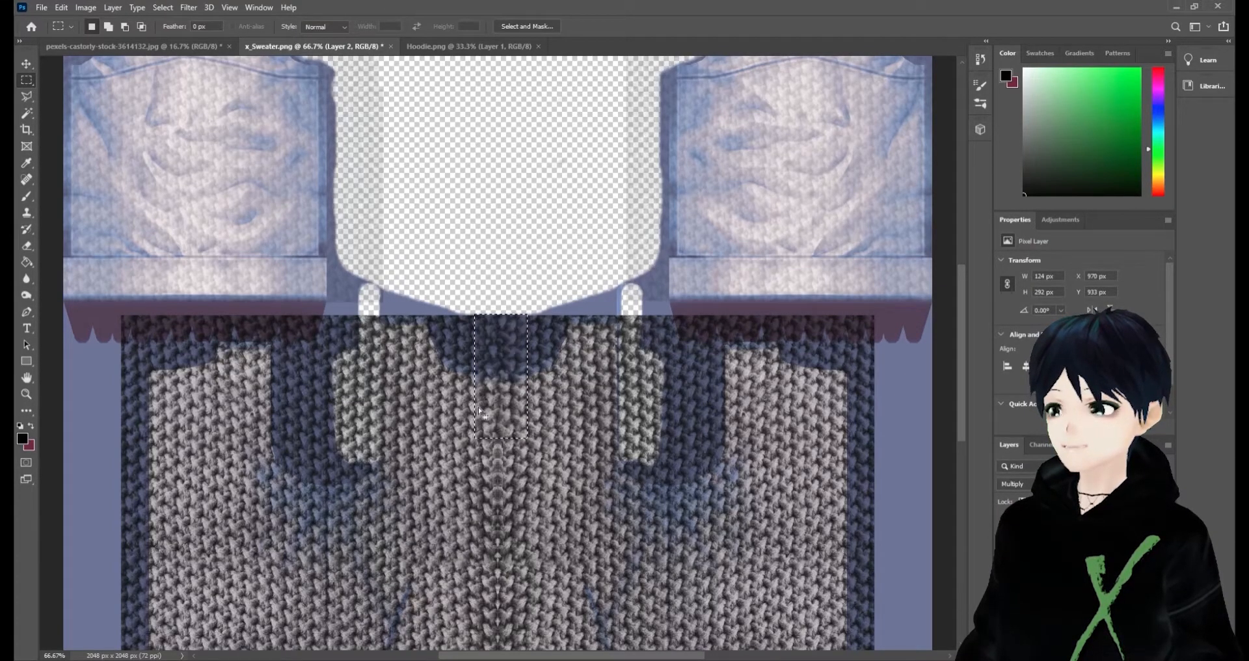
scroll(724, 516, down, 3)
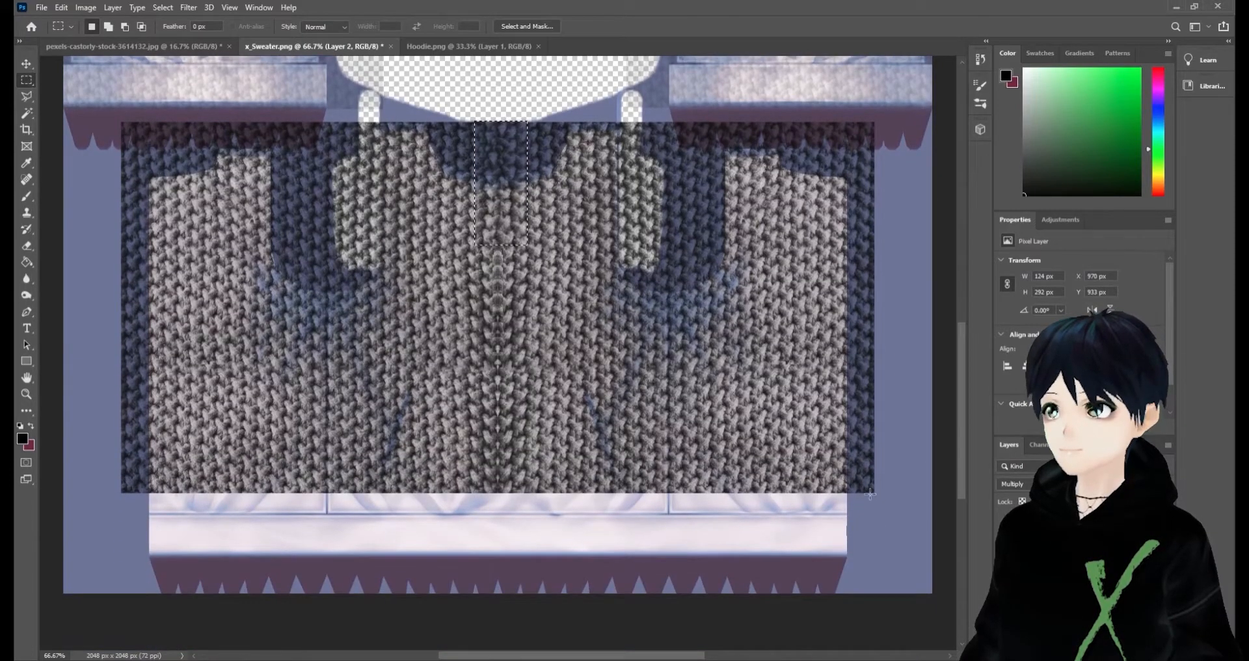
Select a strip about 1771 by 224 px below the torso knit, fill it with knit texture, and set Layer 2's opacity to 30%
drag(744, 507, 122, 578)
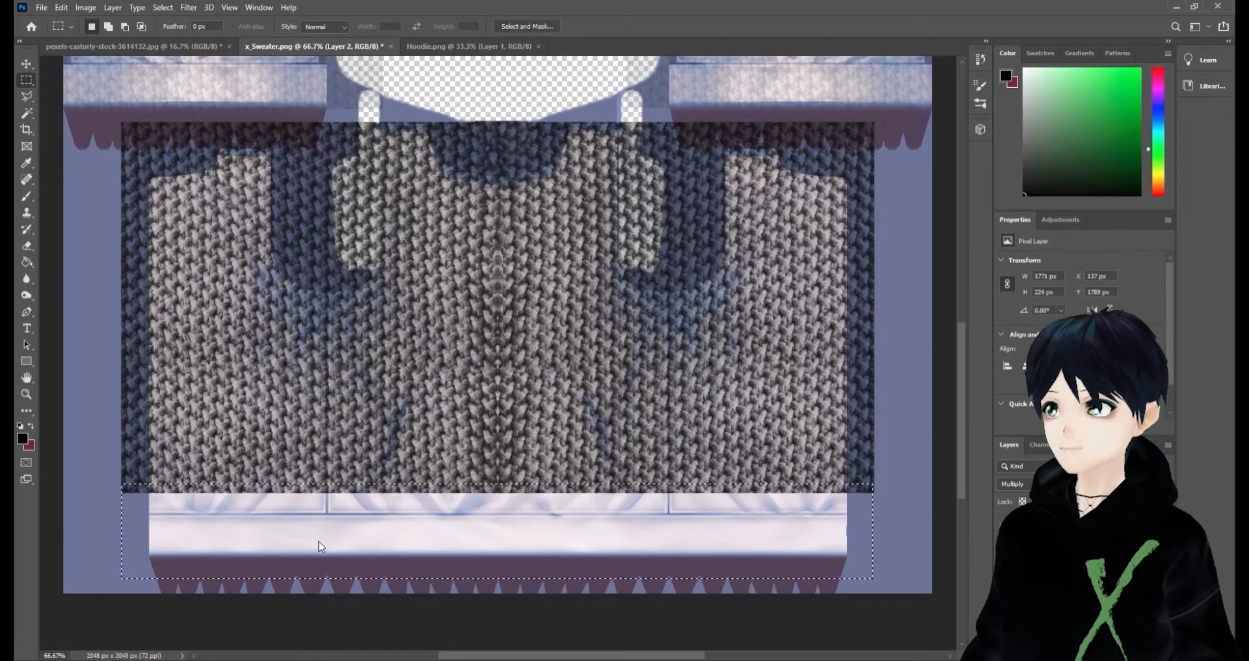
key(i)
click(671, 198)
key(ctrl+d)
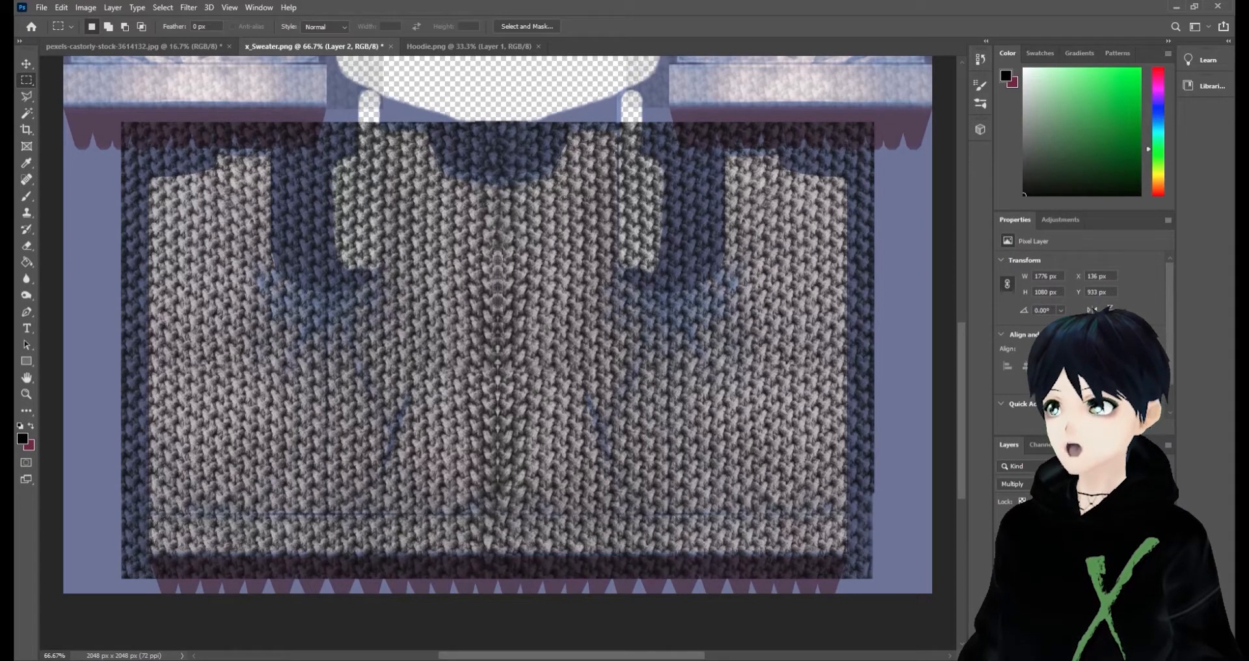
key(3)
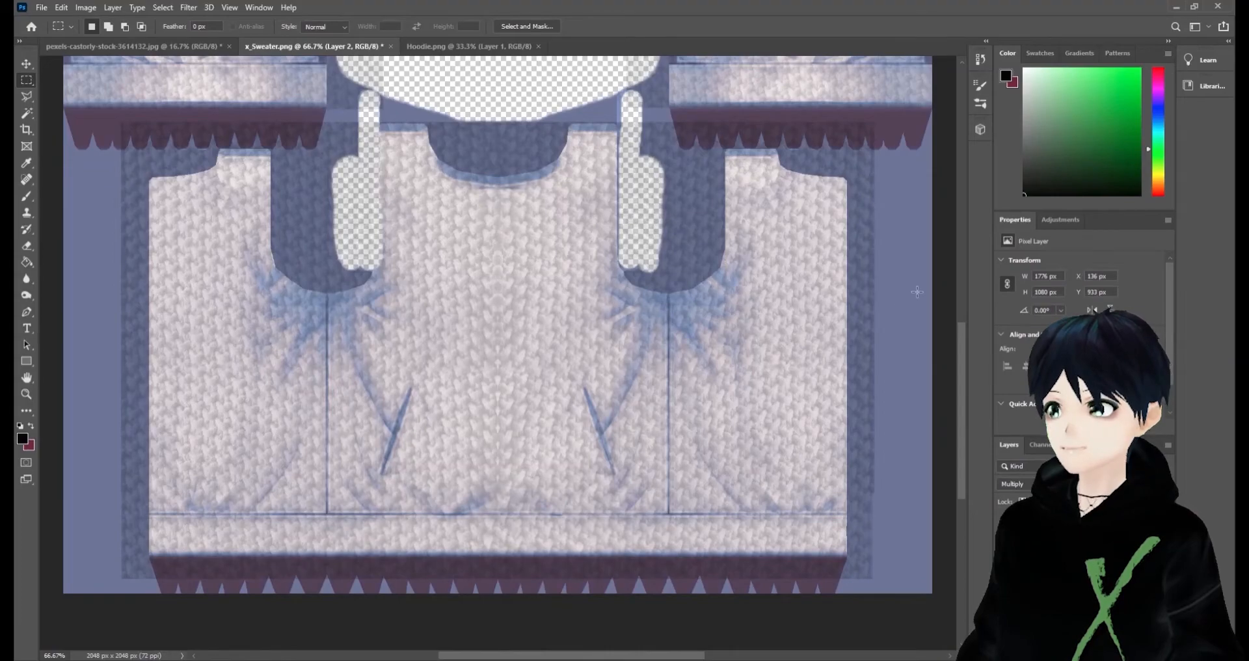
alt+scroll(513, 270, down, 2)
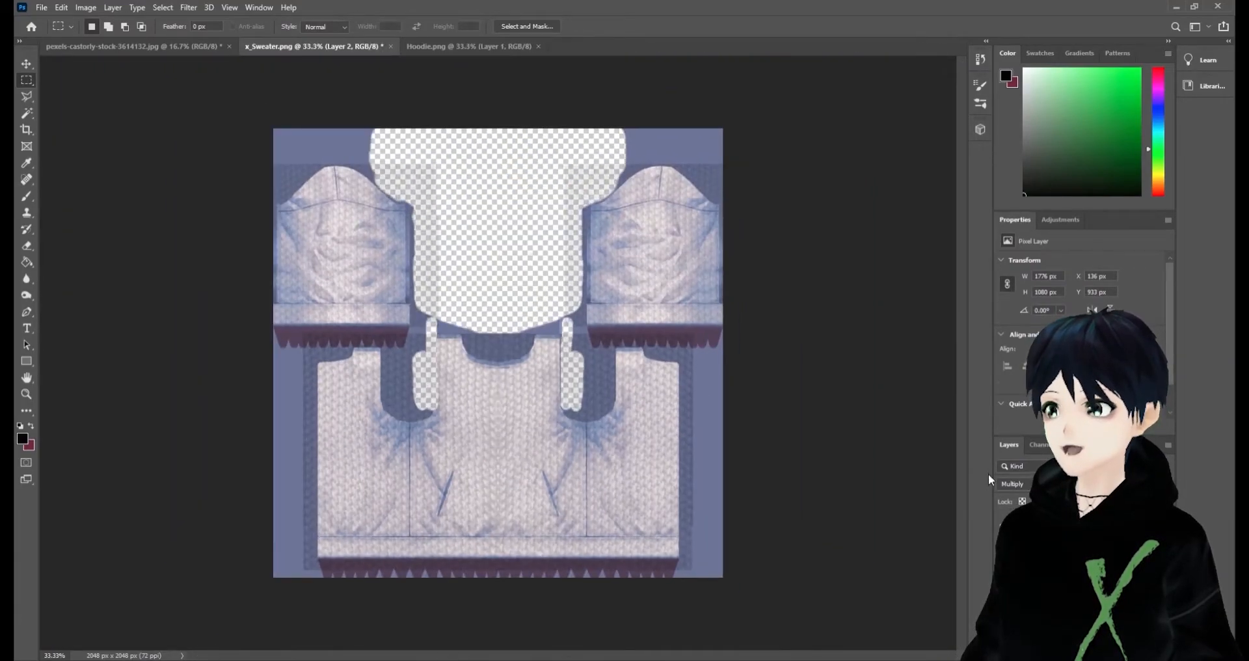
Merge the two sleeve knit layers into Layer 2 copy and set its opacity to 30%
click(1054, 530)
click(1054, 553)
click(1054, 530)
click(1005, 530)
drag(1217, 507, 1219, 508)
click(1106, 550)
drag(1136, 485, 1175, 527)
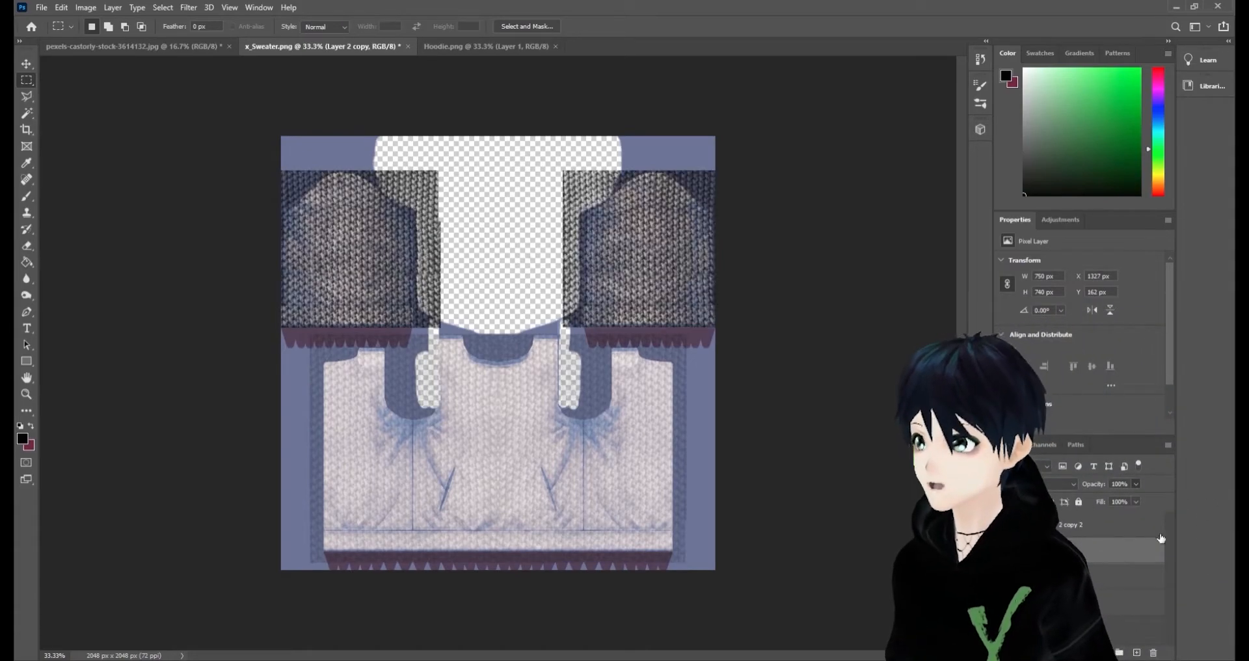
click(1067, 530)
key(ctrl+e)
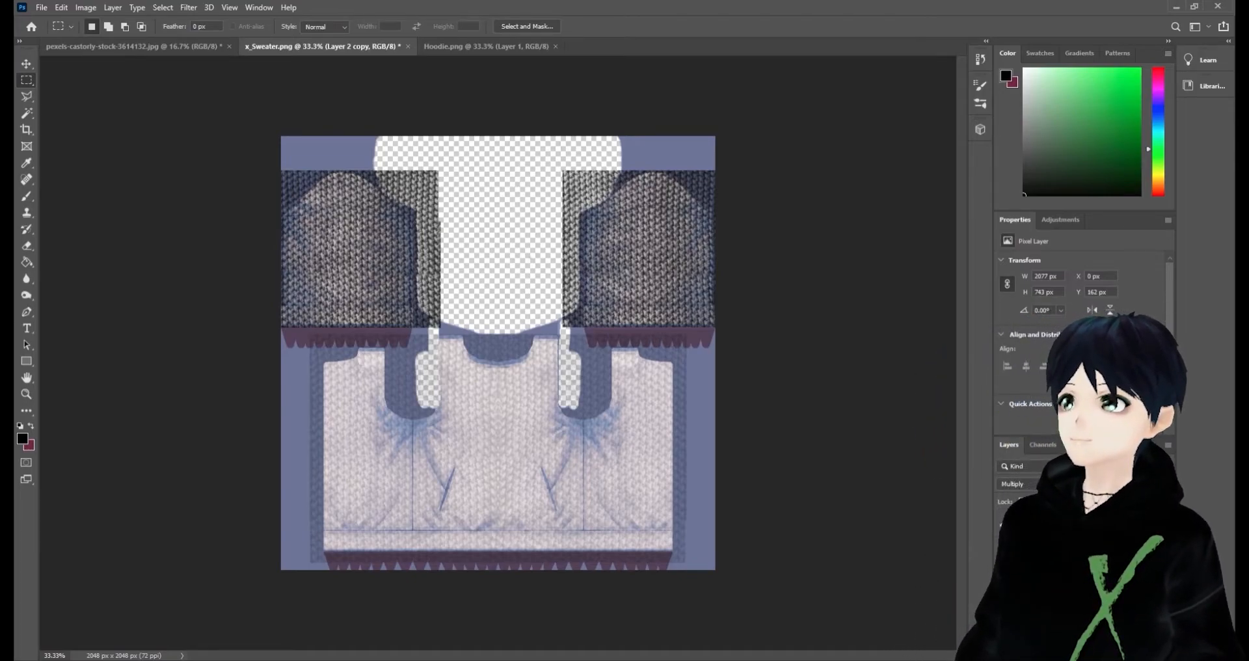
key(3)
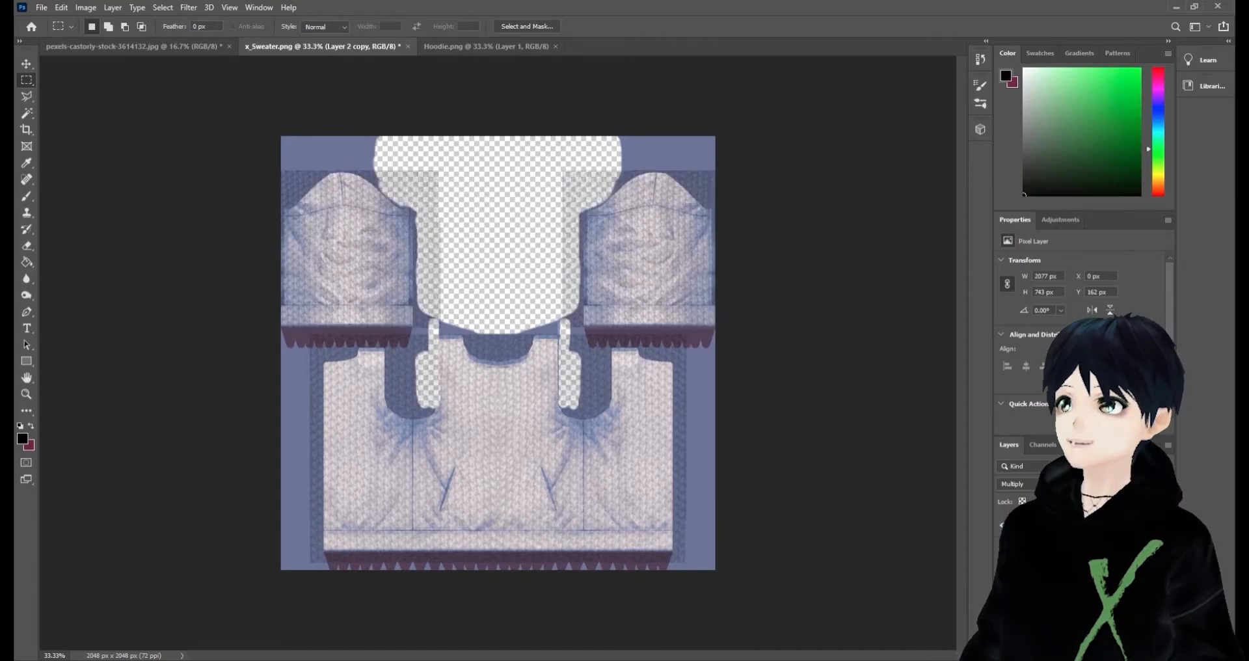
Try to desaturate the hoodie base on Layer 1 completely, and undo it
click(1067, 548)
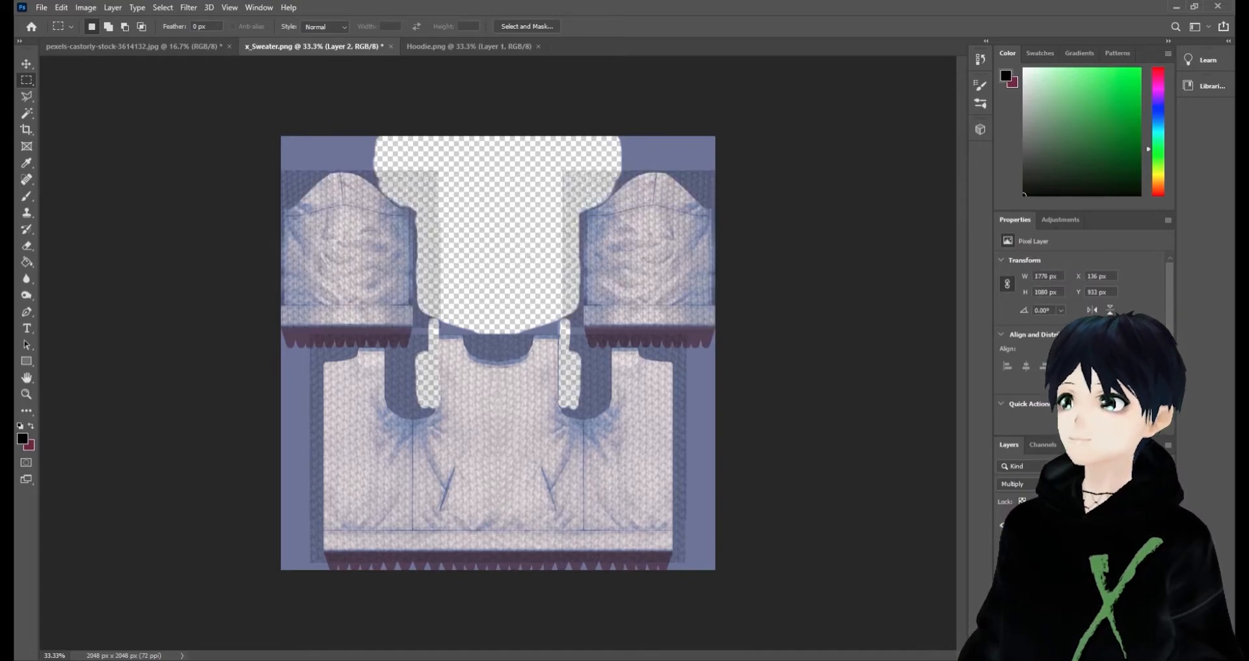
click(1067, 570)
click(85, 8)
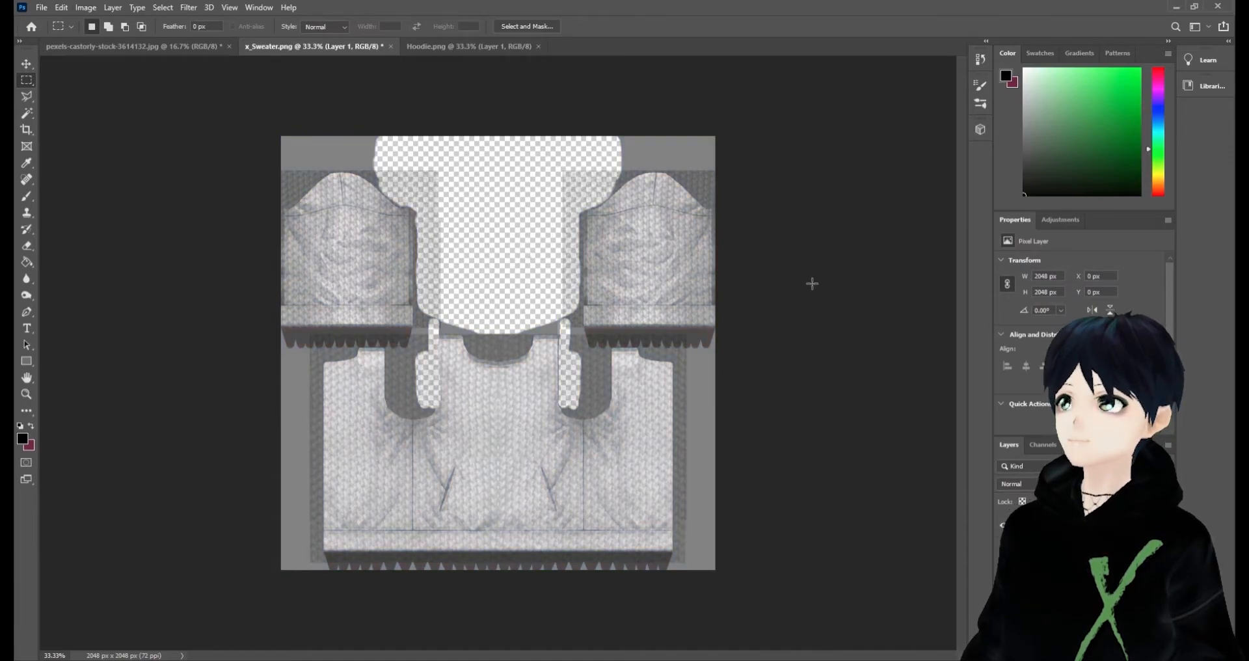
key(ctrl+z)
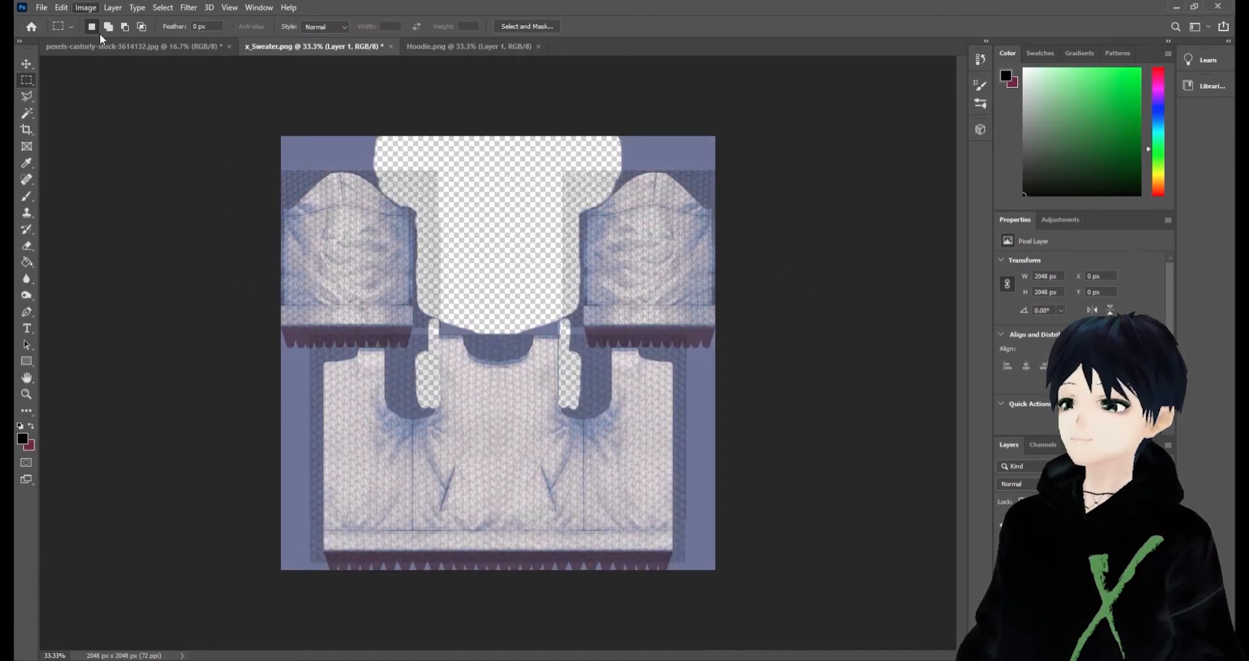
Partly reduce the colour saturation of the hoodie base on Layer 1, leaving a muted grey-blue tint
key(i)
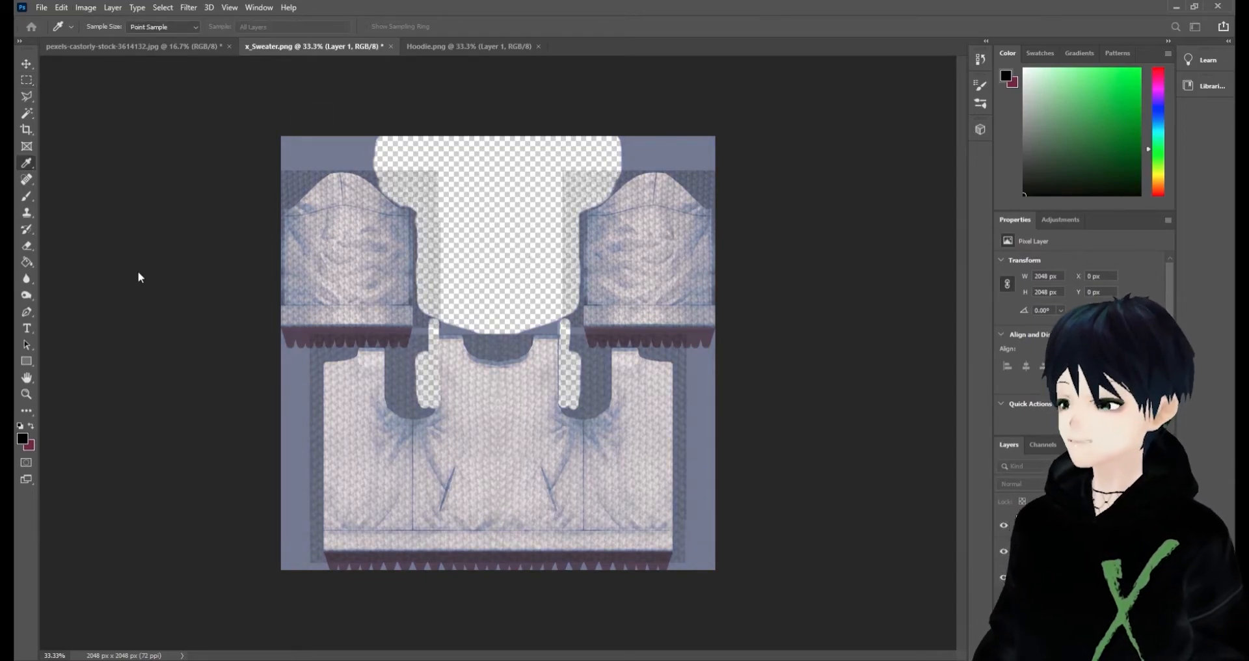
click(103, 265)
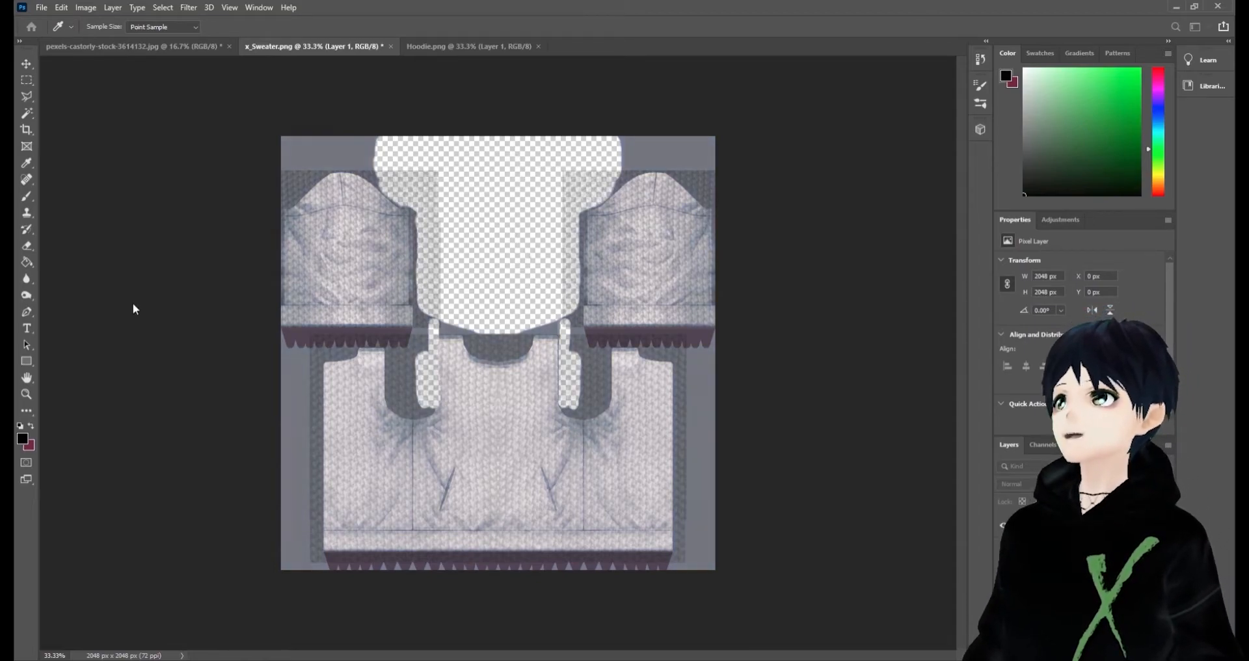
key(m)
key(ctrl+plus)
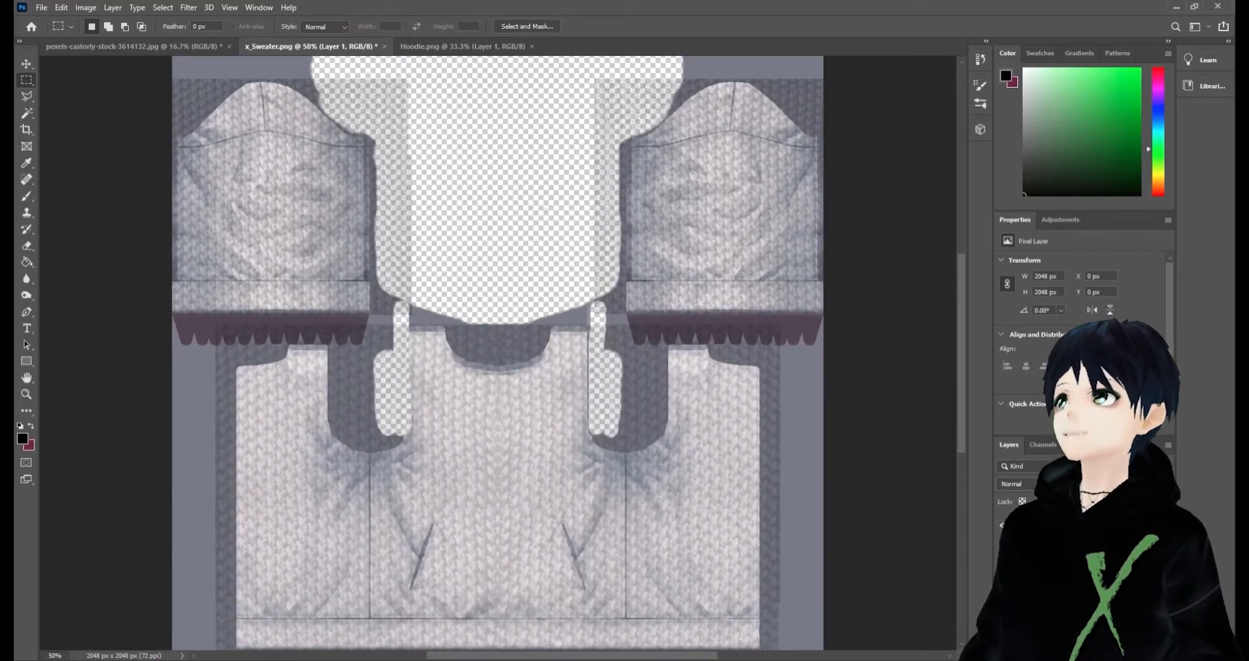
Try to merge the sleeve knit on Layer 2 copy with the torso knit on Layer 2, and undo it
click(1067, 545)
click(1067, 565)
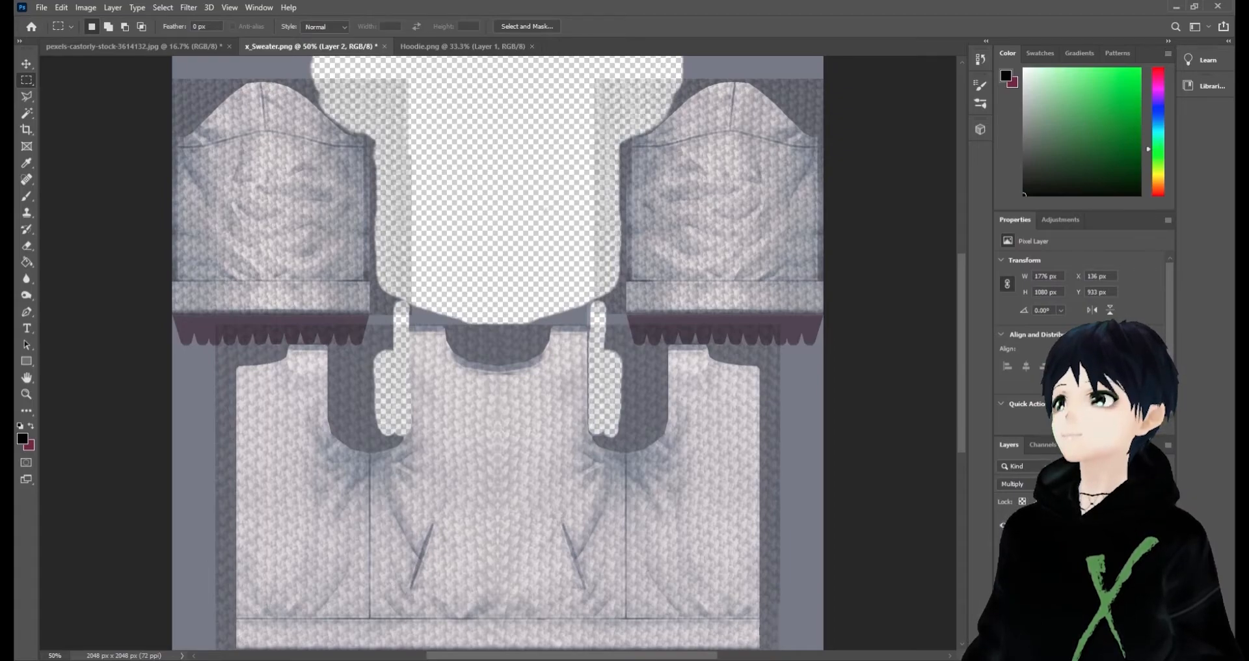
click(1067, 545)
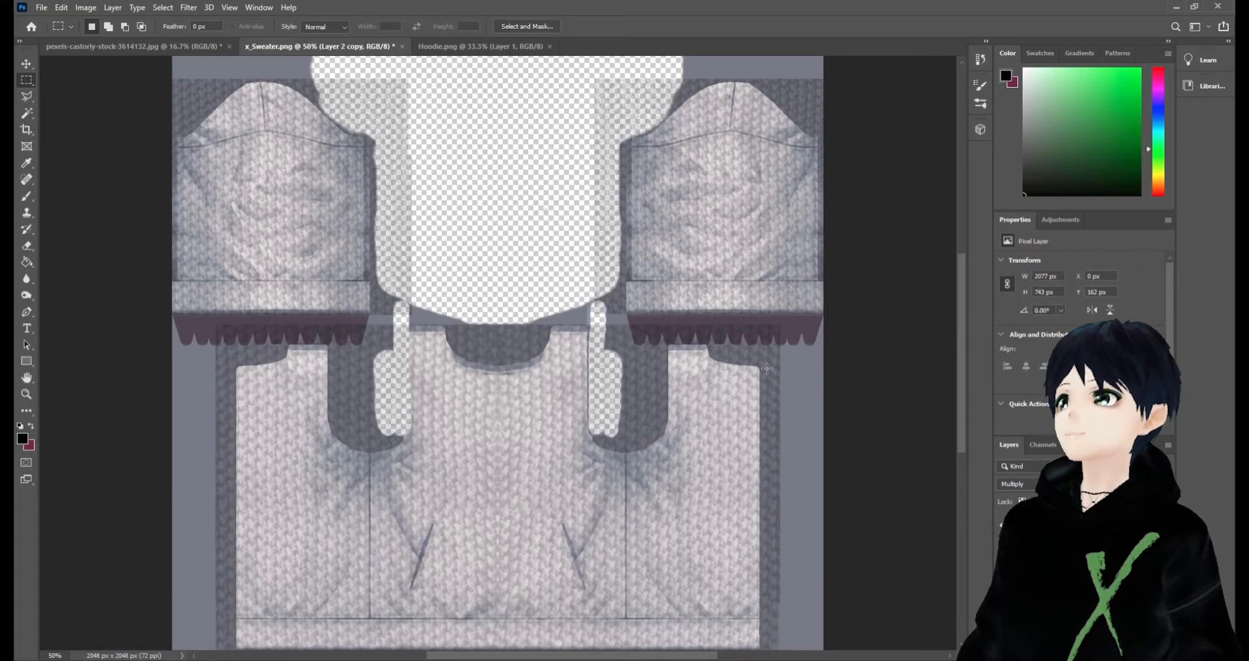
key(ctrl+e)
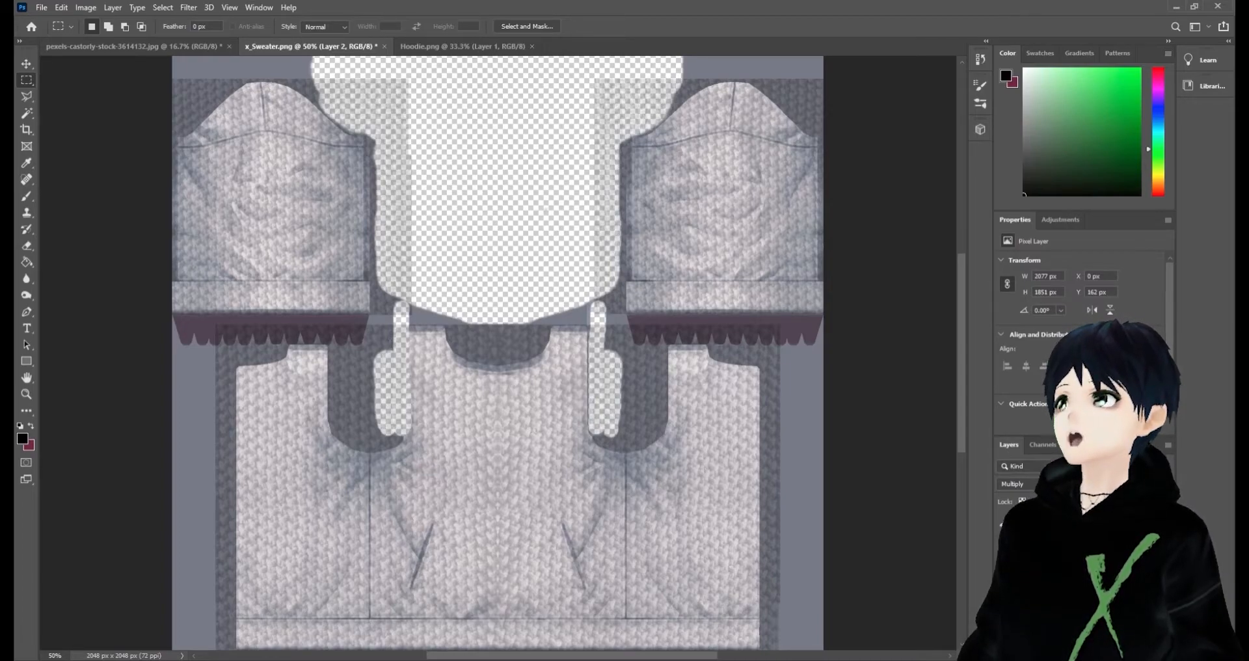
key(ctrl+s)
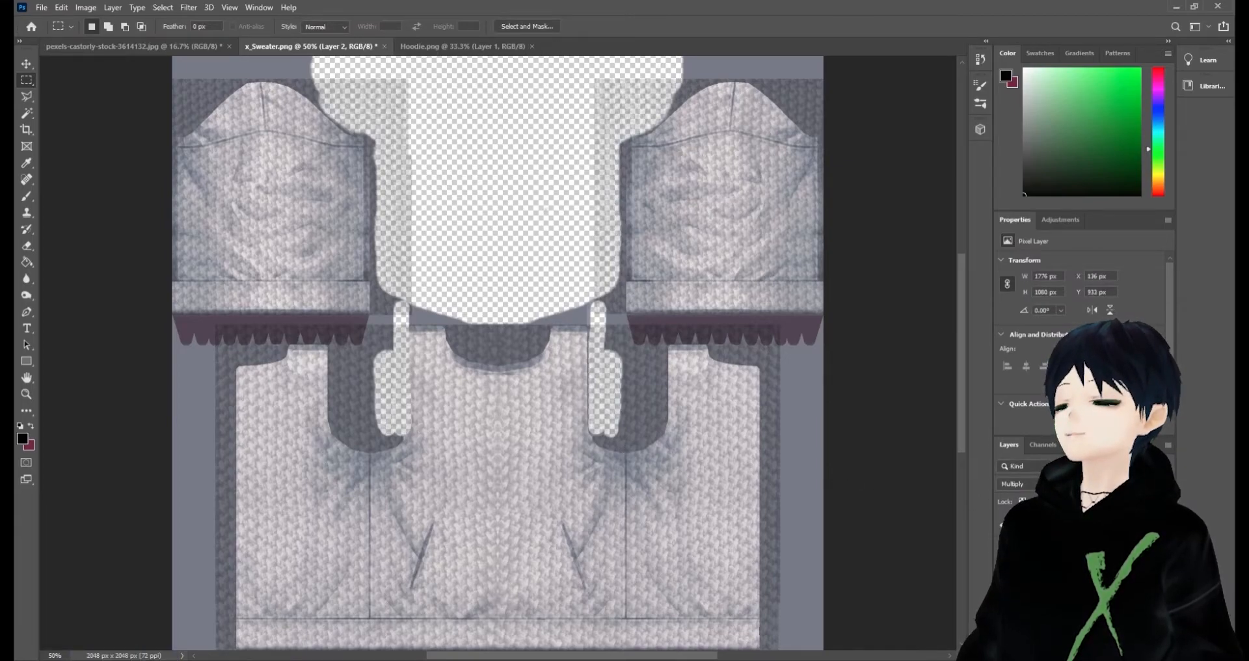
Hide both knit layers and create a new empty layer above the hoodie base on Layer 1
key(Delete)
key(Delete)
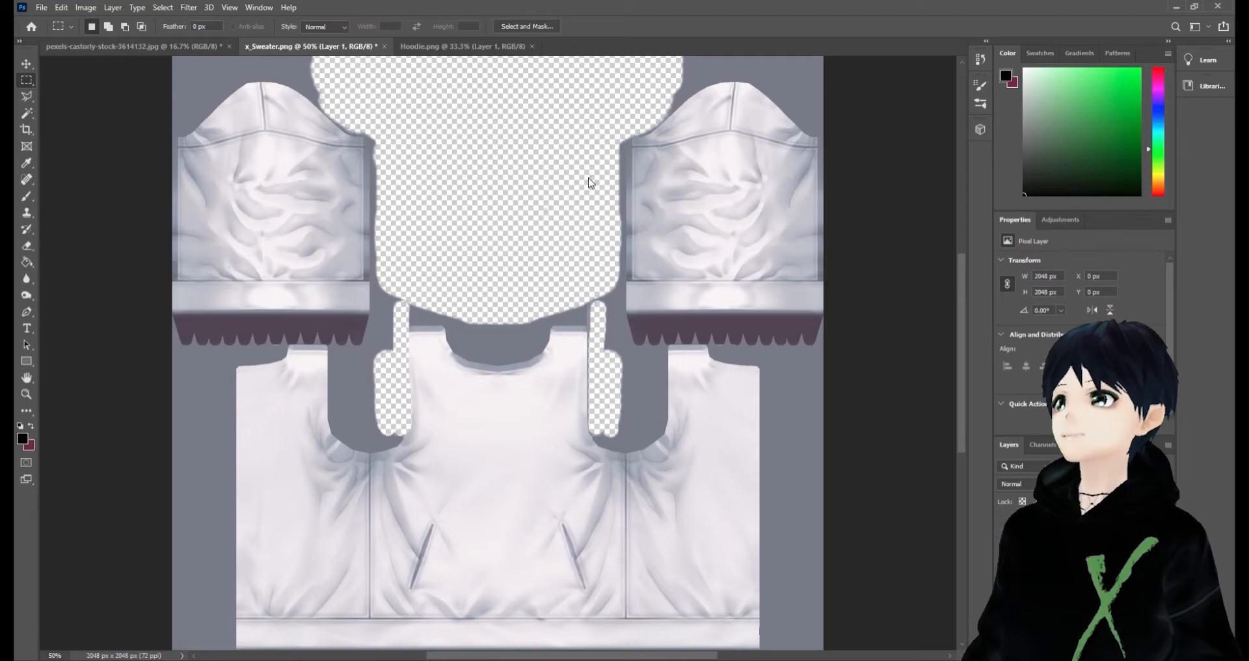
key(ctrl+s)
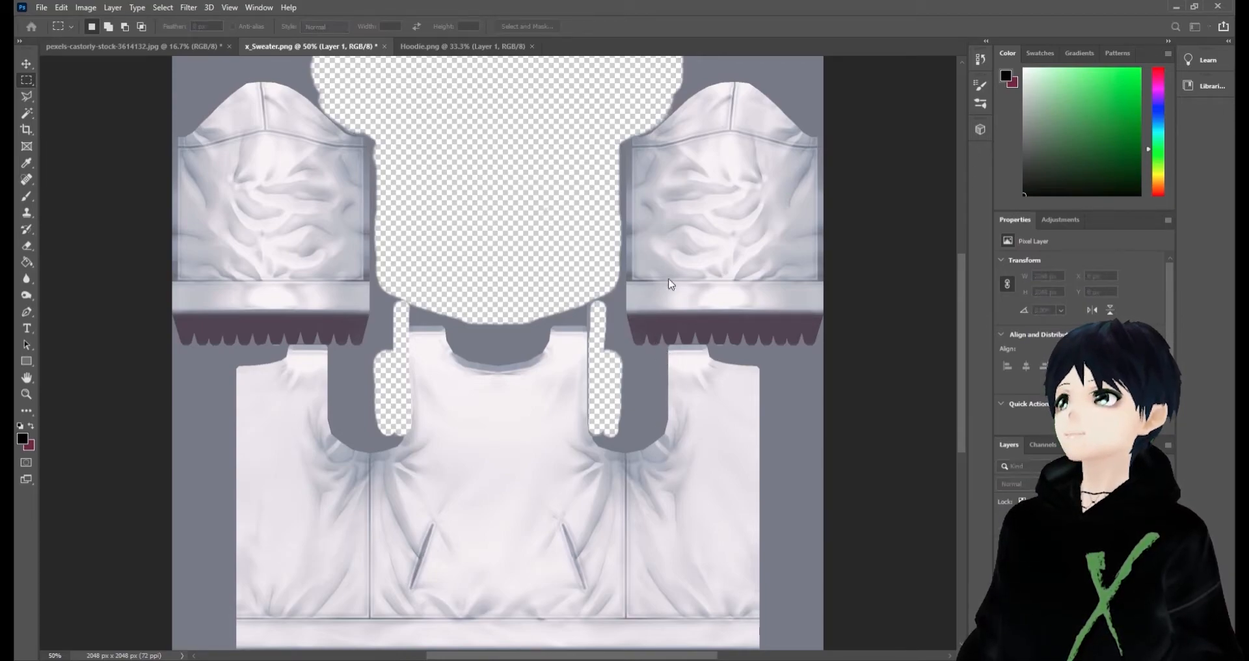
key(ctrl+shift+alt+n)
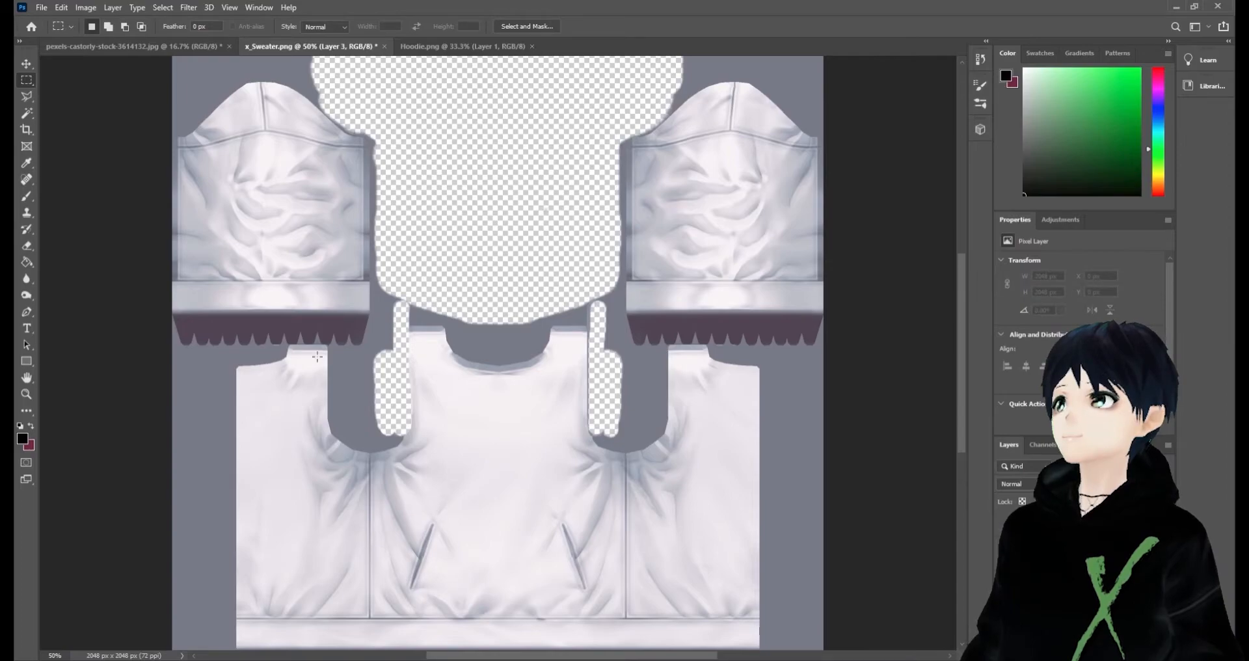
Choose a dark green foreground colour and fill the whole new layer with it
click(1131, 136)
click(1117, 136)
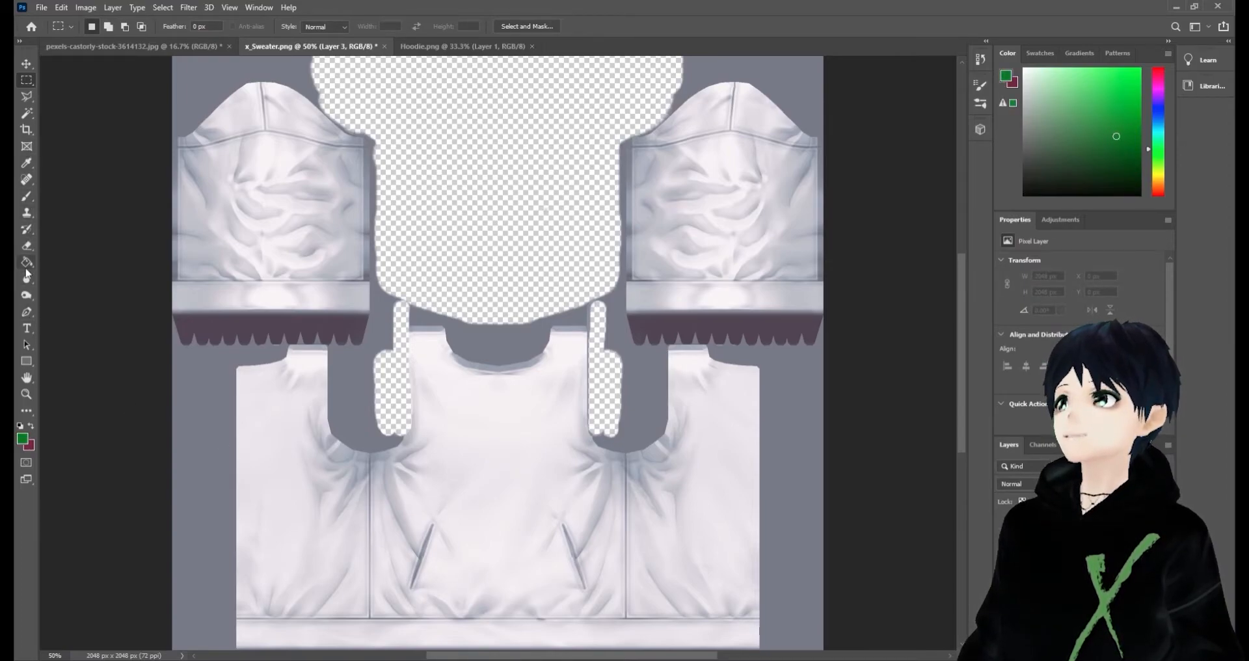
key(g)
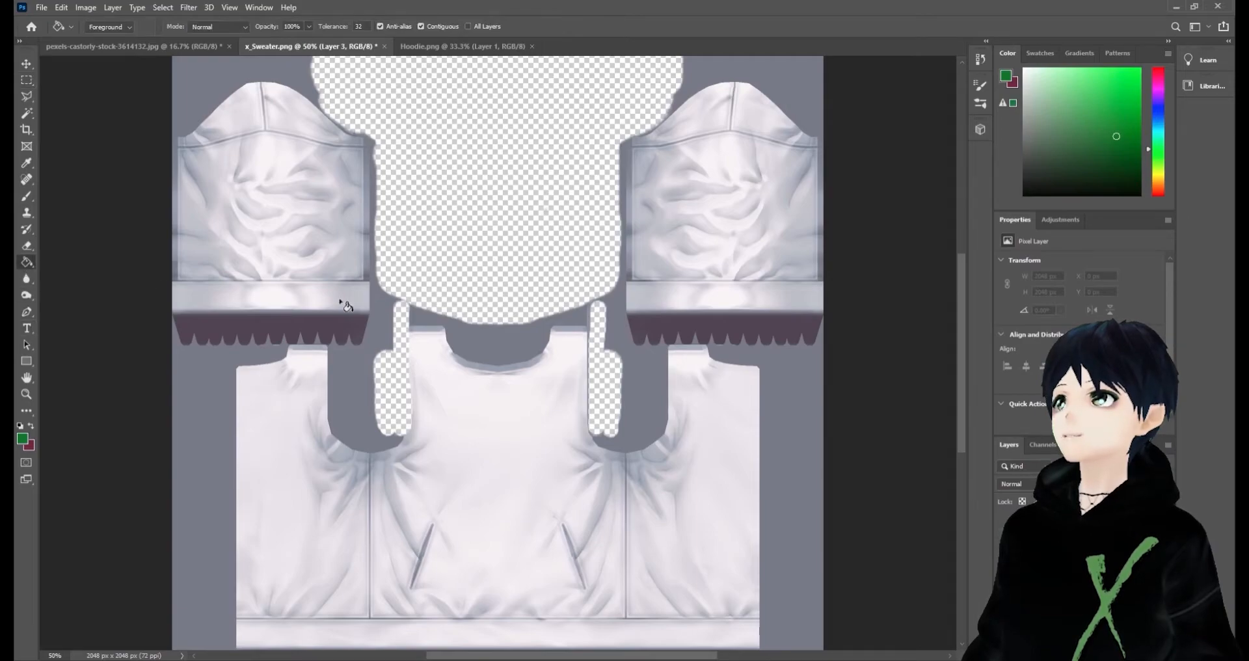
click(421, 287)
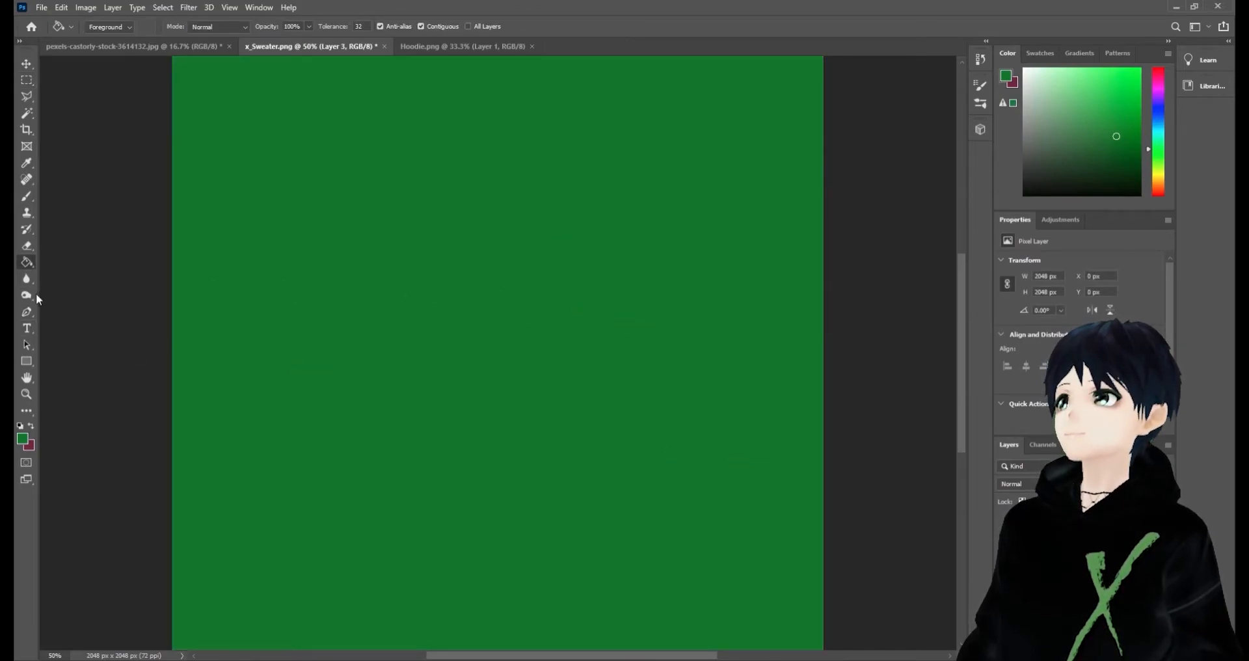
Set up the Brush tool with a small hard round tip
click(27, 195)
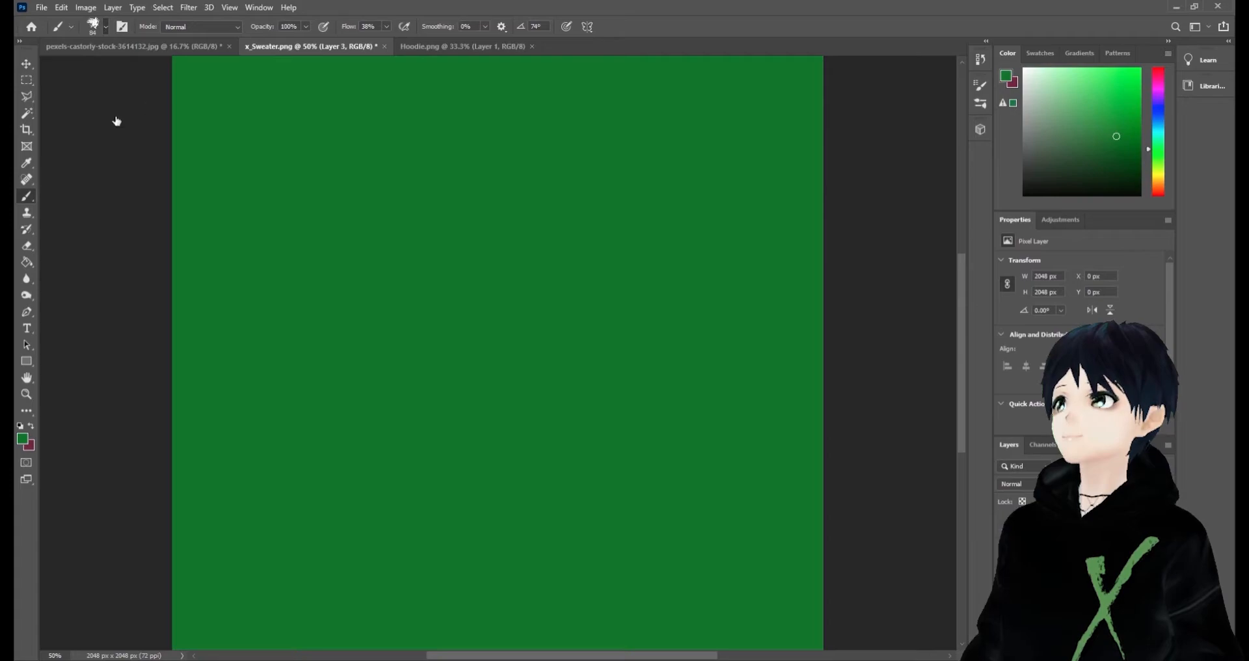
key(bracketleft)
key(bracketleft)
key(bracketleft)
key(bracketleft)
key(bracketleft)
Compare blend modes on the green Layer 3, settle on Multiply, and lower the layer's opacity for a softer green
key(alt+shift+b)
key(shift+plus)
key(shift+plus)
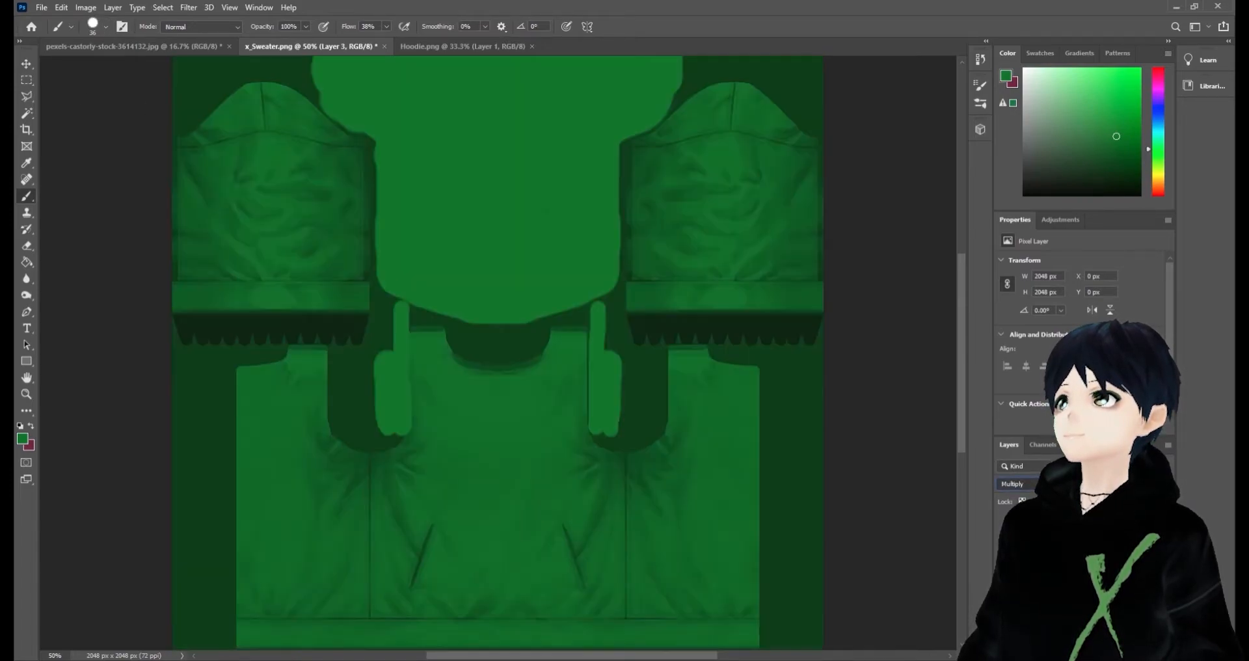
key(shift+plus)
key(shift+plus)
key(shift+plus)
key(shift+plus)
key(shift+plus)
key(shift+plus)
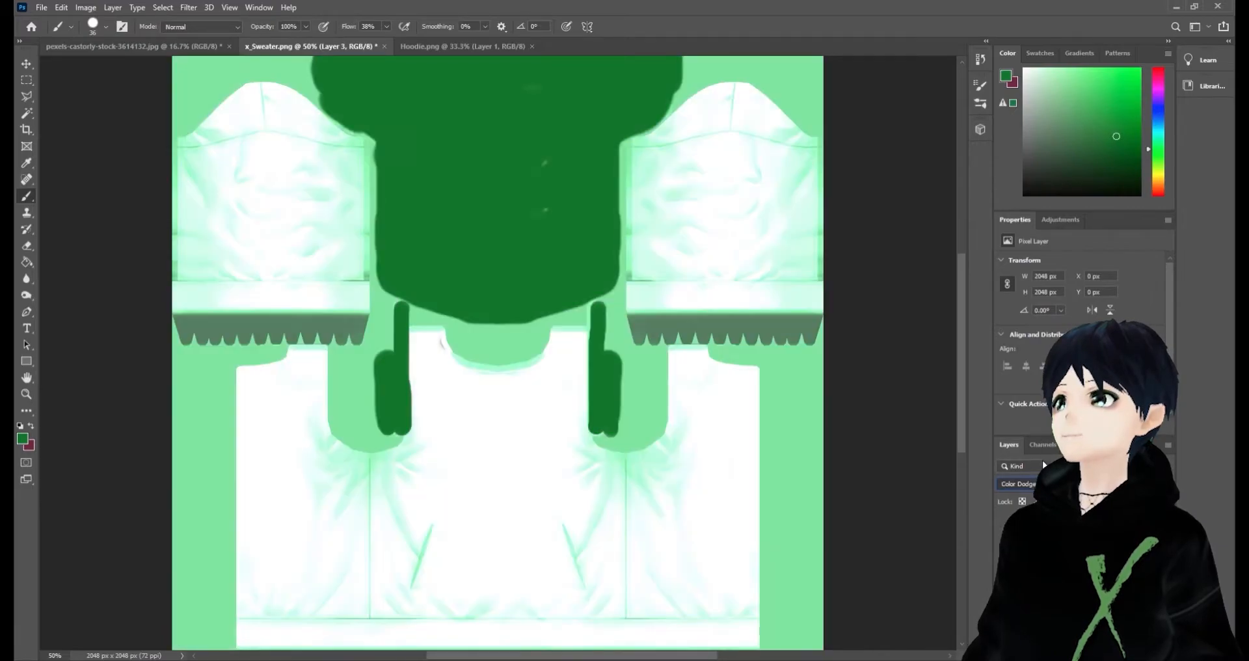
key(shift+plus)
key(shift+plus)
key(shift+plus)
key(shift+plus)
key(shift+plus)
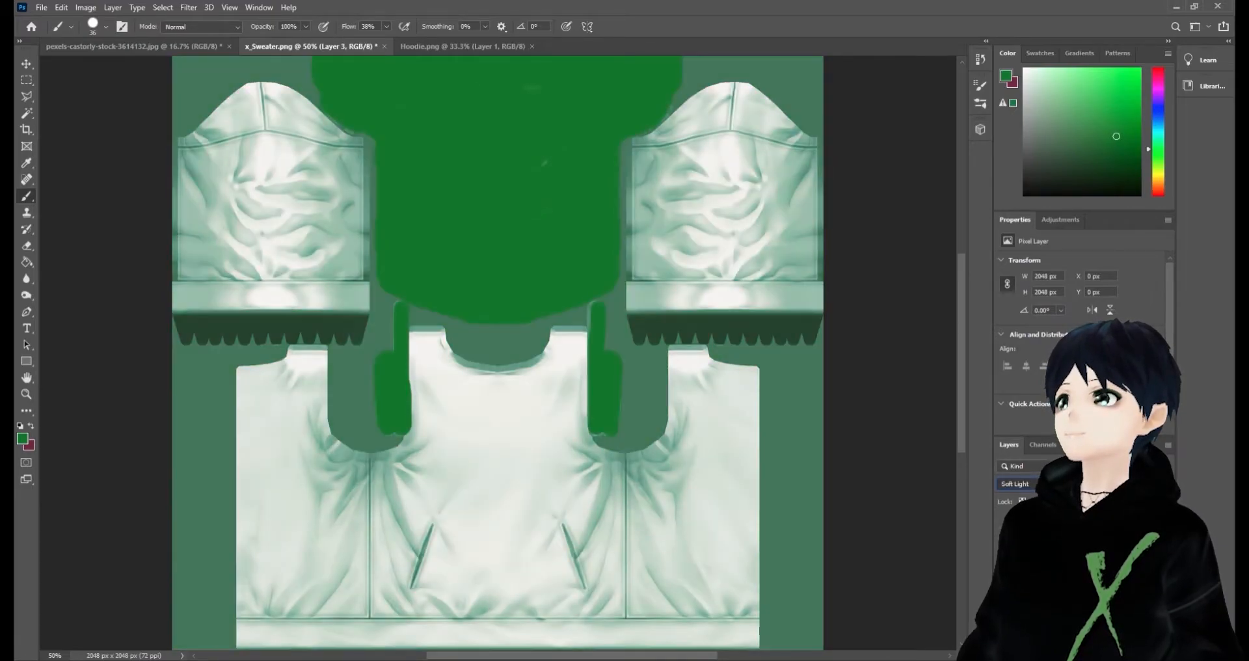
key(shift+plus)
key(shift+plus)
key(shift+plus)
key(shift+plus)
key(shift+plus)
key(shift+plus)
key(shift+plus)
key(shift+plus)
key(shift+plus)
key(shift+plus)
key(shift+plus)
key(shift+plus)
key(shift+plus)
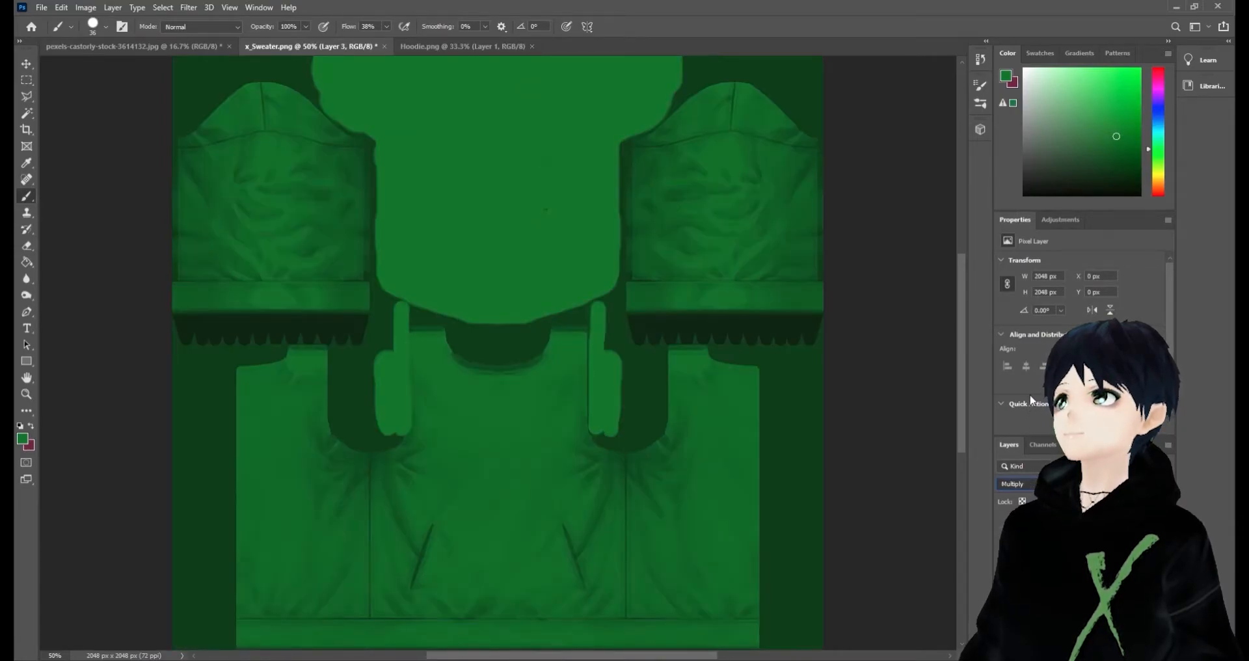
drag(1162, 497, 1123, 498)
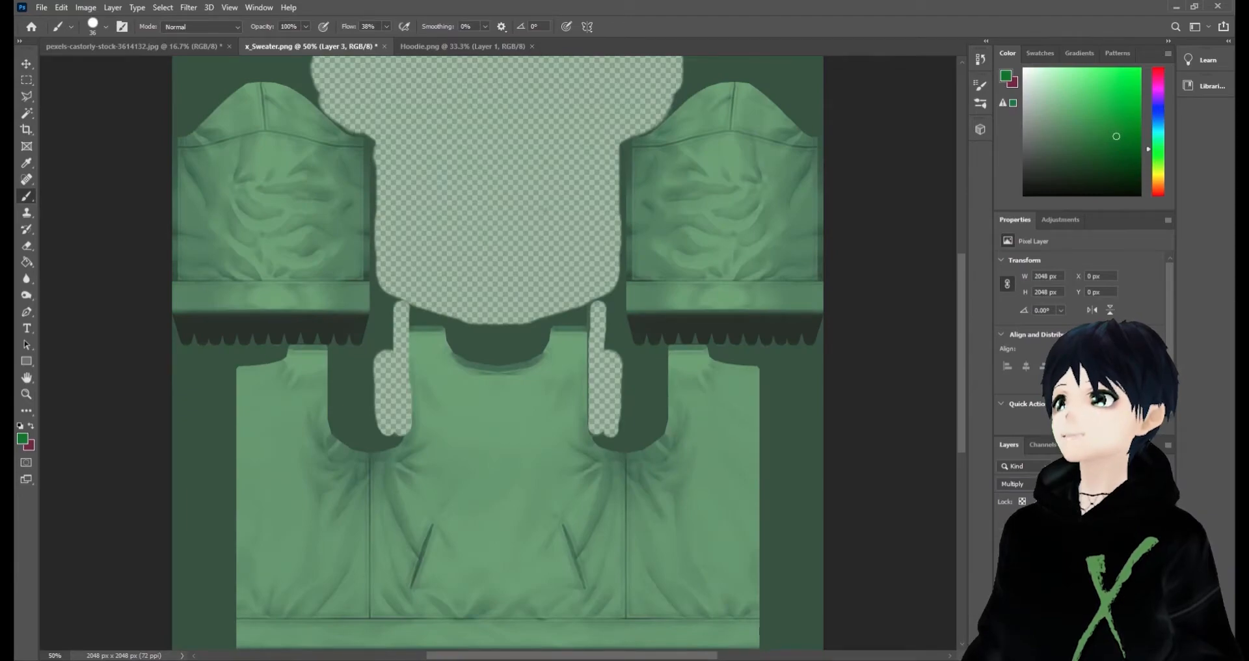
click(1003, 551)
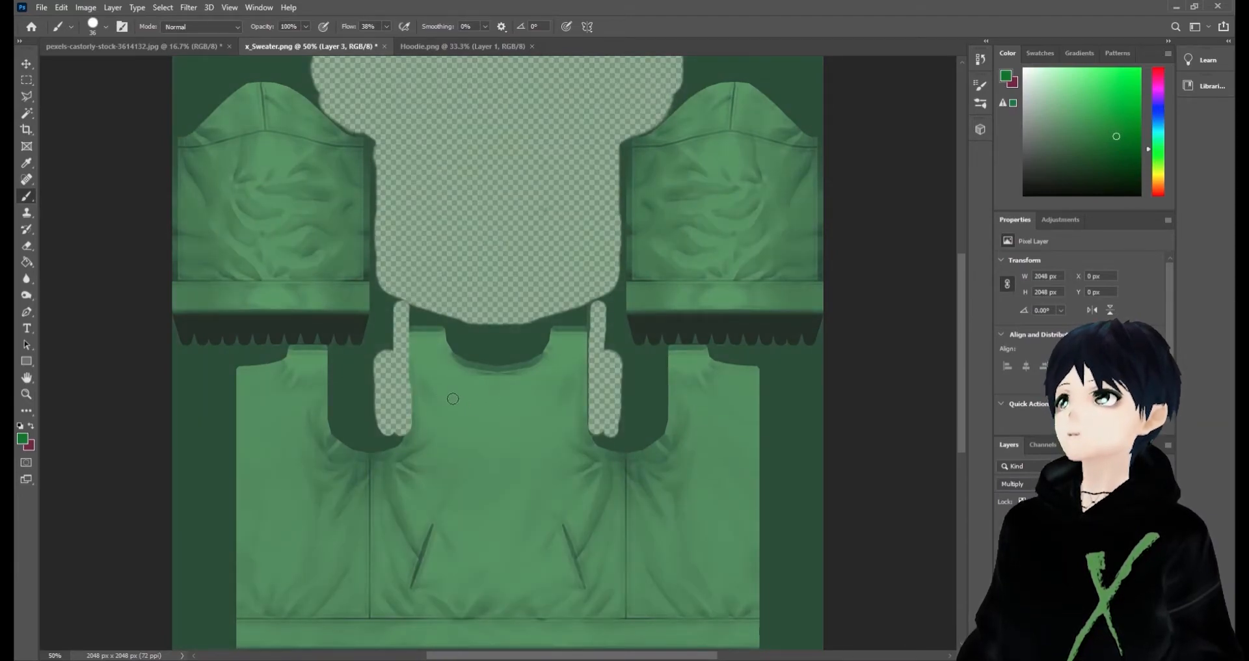
Set the foreground colour to white and paint single round dots scattered over the front and side sections of the torso
click(1024, 69)
click(441, 379)
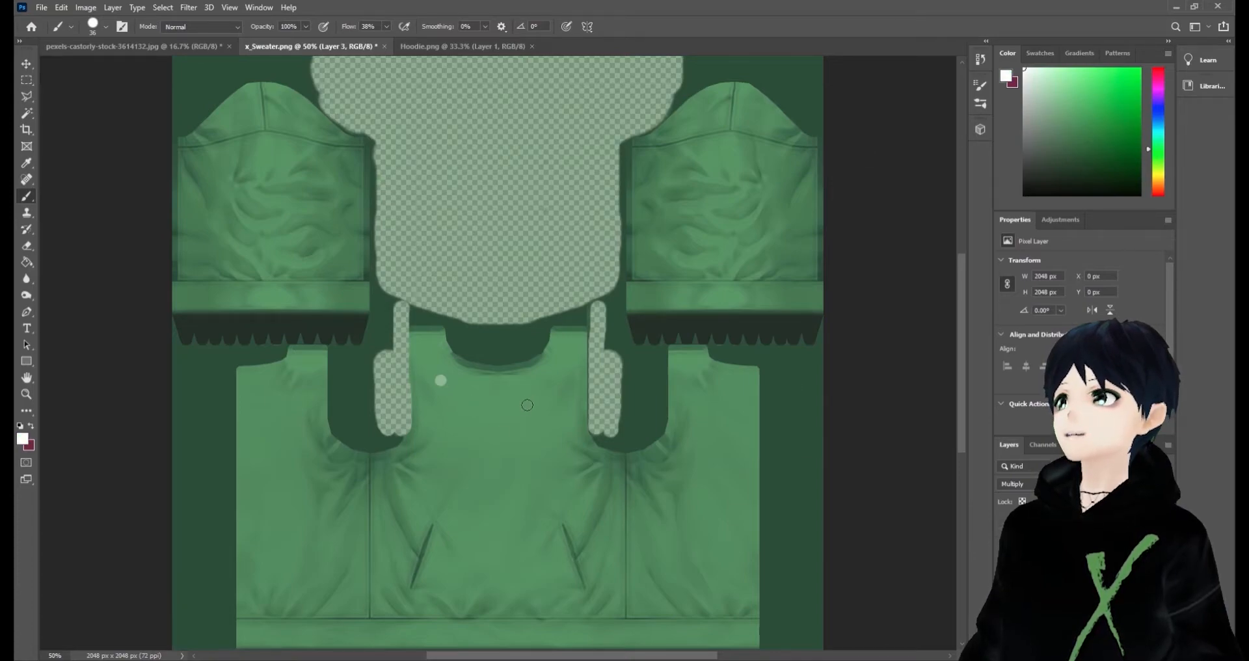
click(534, 396)
click(471, 425)
click(327, 484)
click(436, 499)
click(523, 485)
click(594, 502)
click(481, 556)
click(609, 581)
click(666, 505)
click(711, 575)
click(741, 406)
click(714, 479)
click(356, 568)
click(284, 543)
click(263, 425)
click(301, 386)
Paint seven scattered white dots on the left sleeve
click(343, 264)
click(271, 270)
click(204, 244)
click(278, 225)
click(215, 177)
click(274, 136)
click(333, 177)
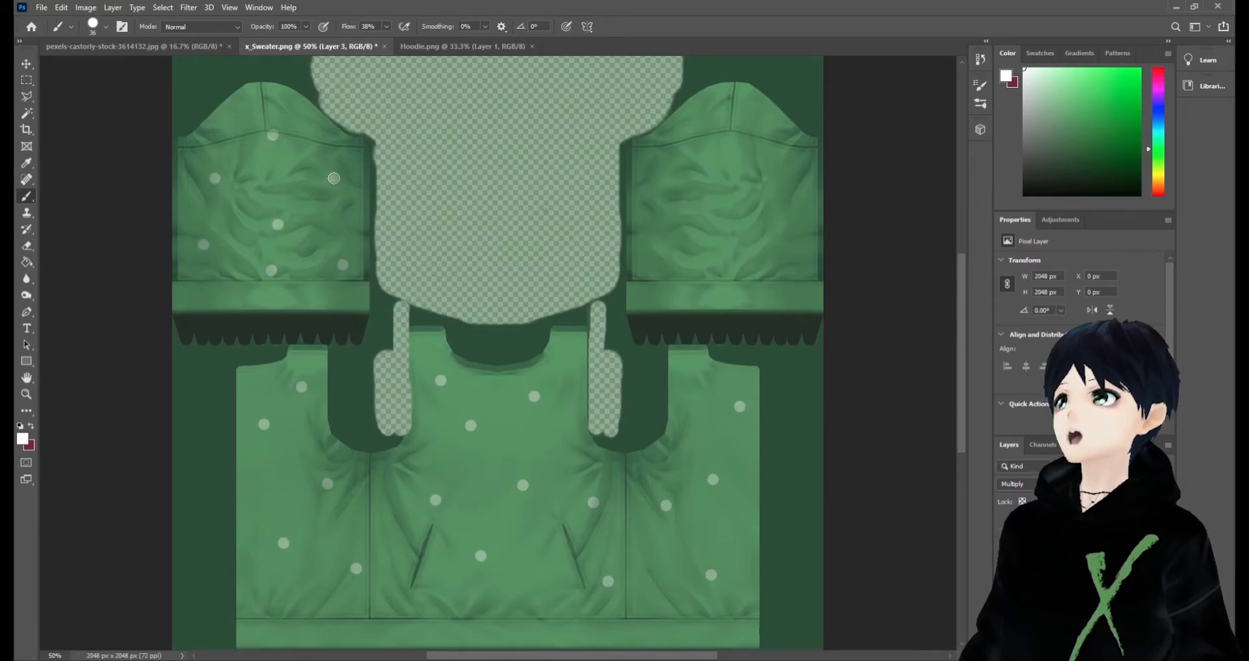
Paint eight scattered white dots on the right sleeve and one on the torso beside the neckline
click(702, 118)
click(755, 115)
click(790, 175)
click(726, 176)
click(693, 156)
click(665, 223)
click(706, 277)
click(779, 266)
click(576, 346)
Show the knit layers over the dotted green fabric to check the combined look, and hide them again
drag(1003, 525, 1003, 564)
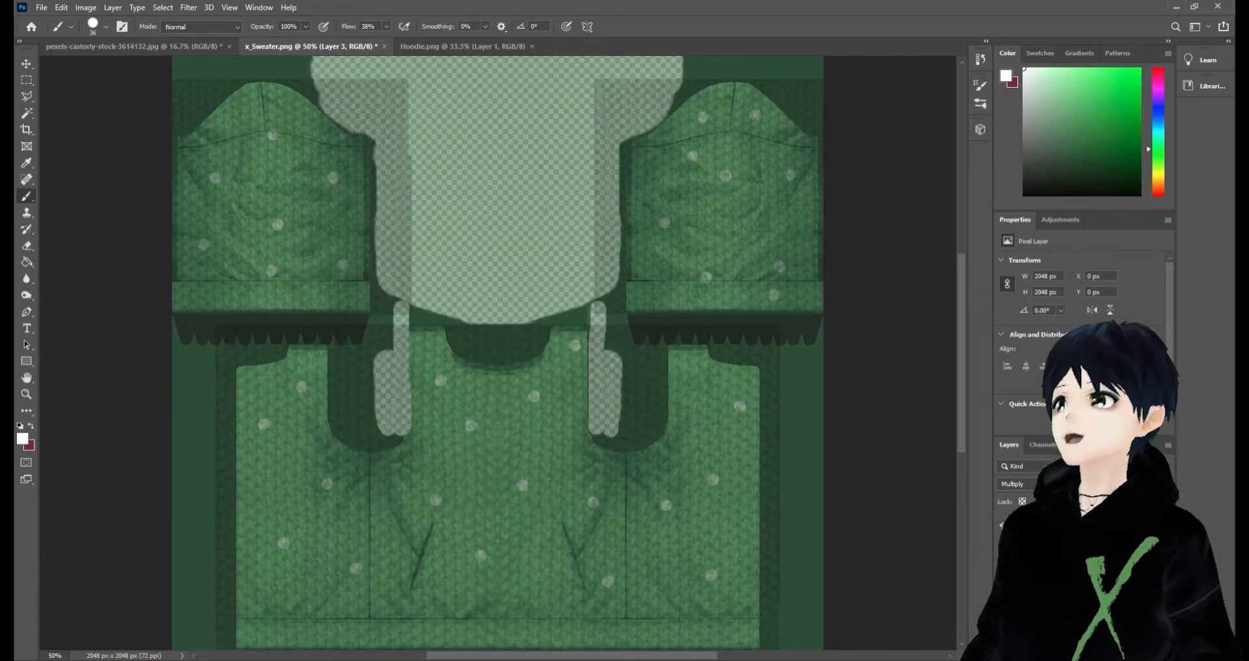
click(1003, 525)
click(1002, 546)
Add three more white dots around the lower edge and hem of the torso
click(429, 606)
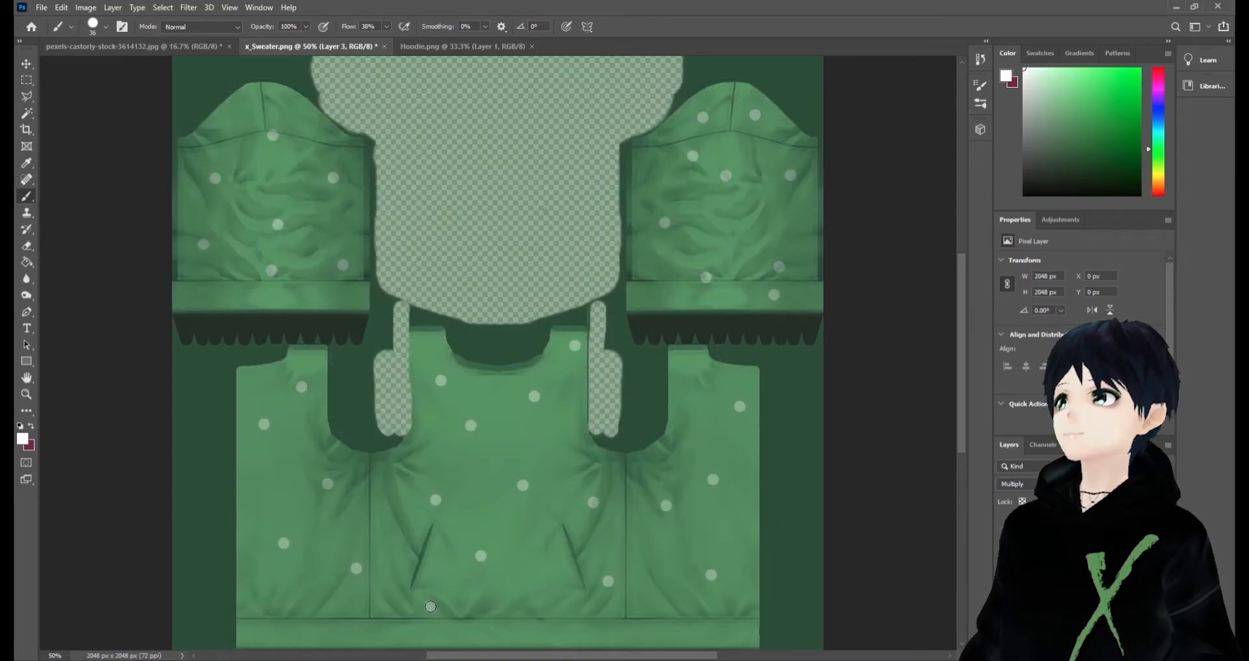
click(268, 606)
click(634, 630)
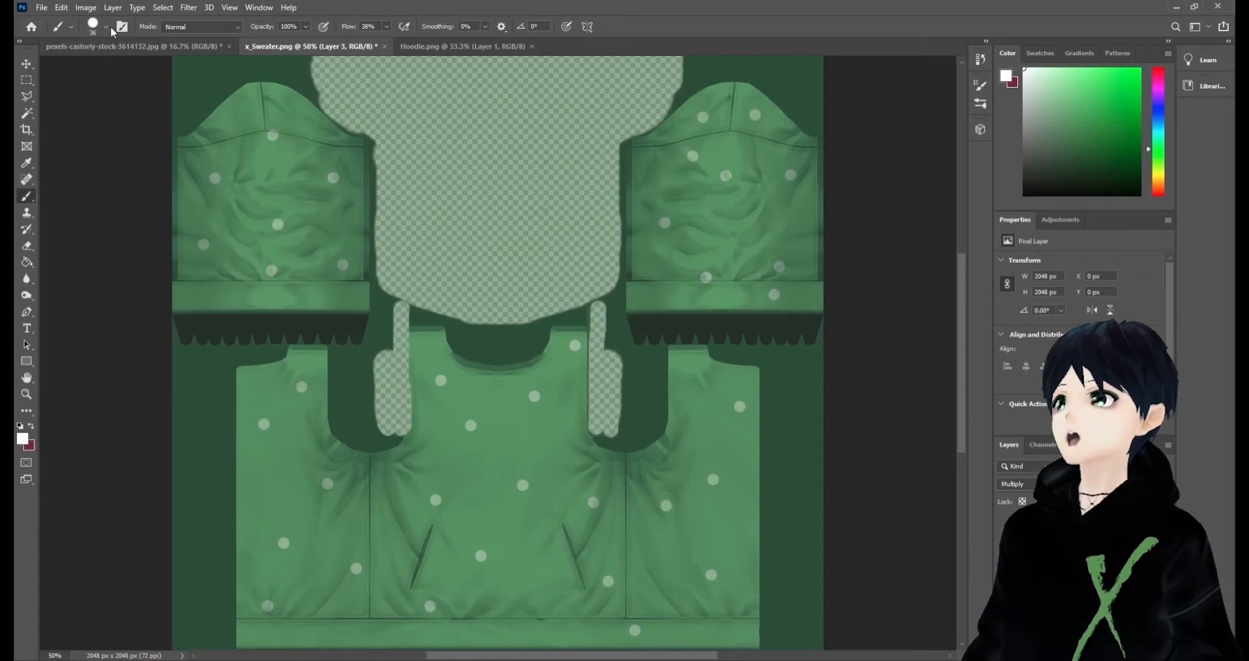
Reduce the brush size to 18 px and scatter smaller white dots between the larger ones on both sleeves and the torso
drag(88, 61, 84, 60)
click(287, 166)
click(245, 217)
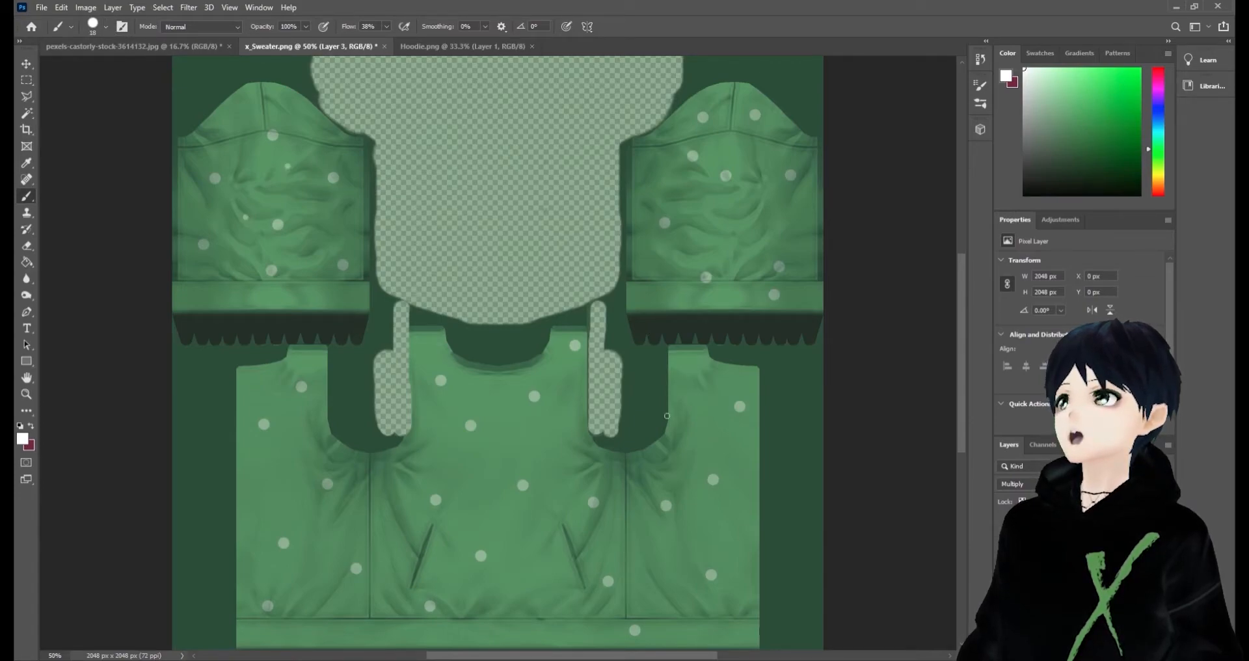
click(697, 410)
click(732, 539)
click(667, 566)
click(548, 552)
click(500, 608)
click(493, 387)
click(550, 413)
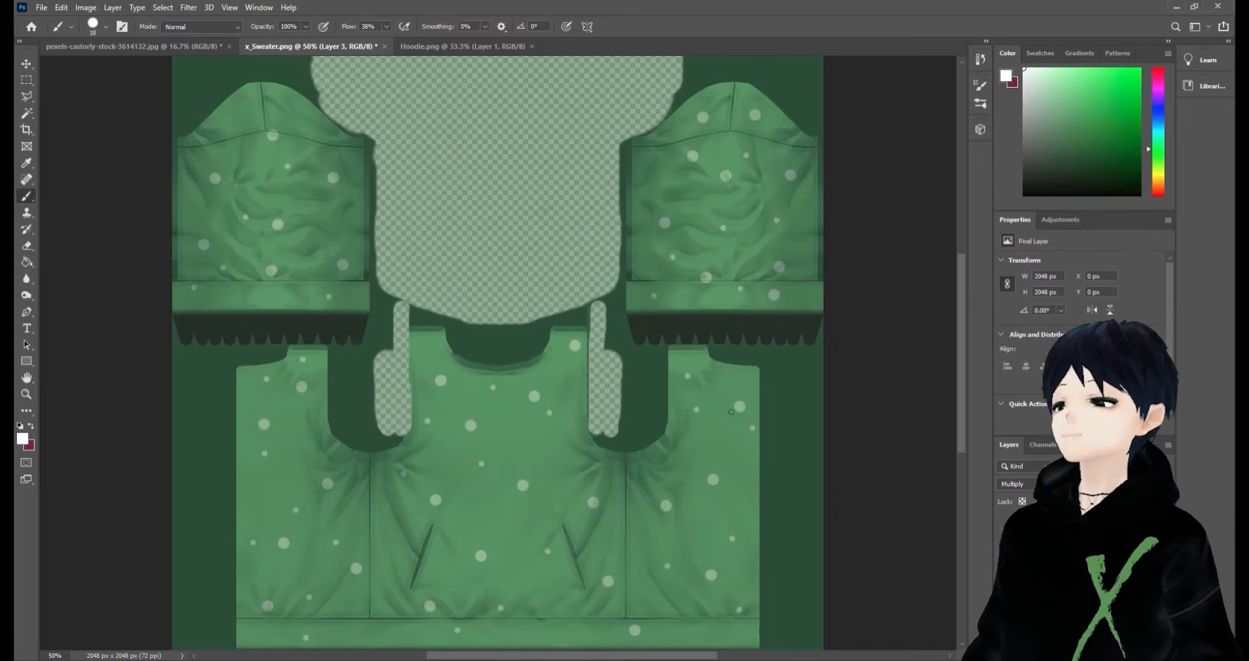
click(1003, 568)
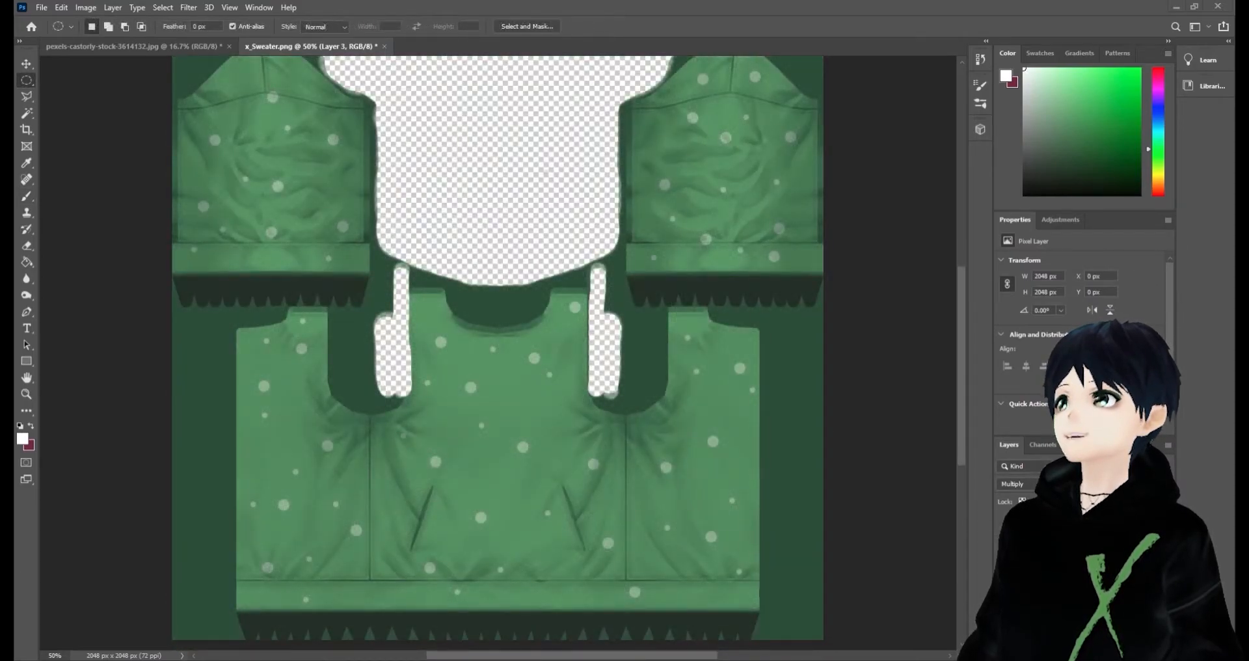
Set the brush colour to bright red and paint five scattered stars across the torso
click(25, 197)
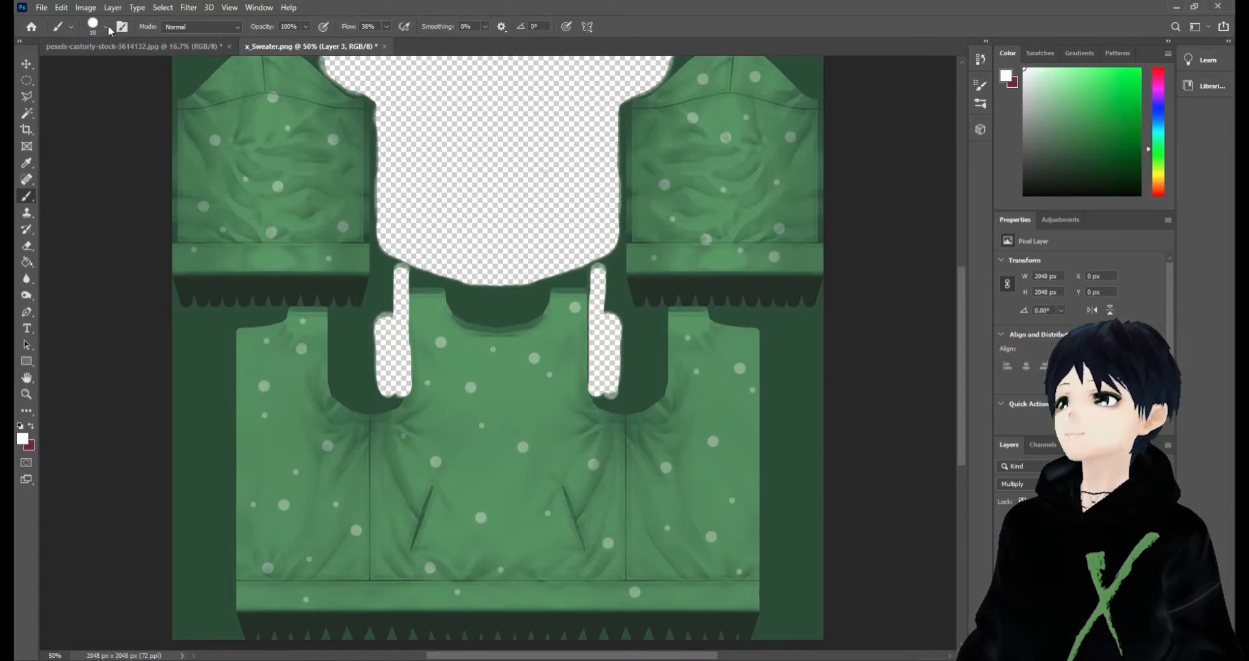
click(1158, 69)
click(1140, 93)
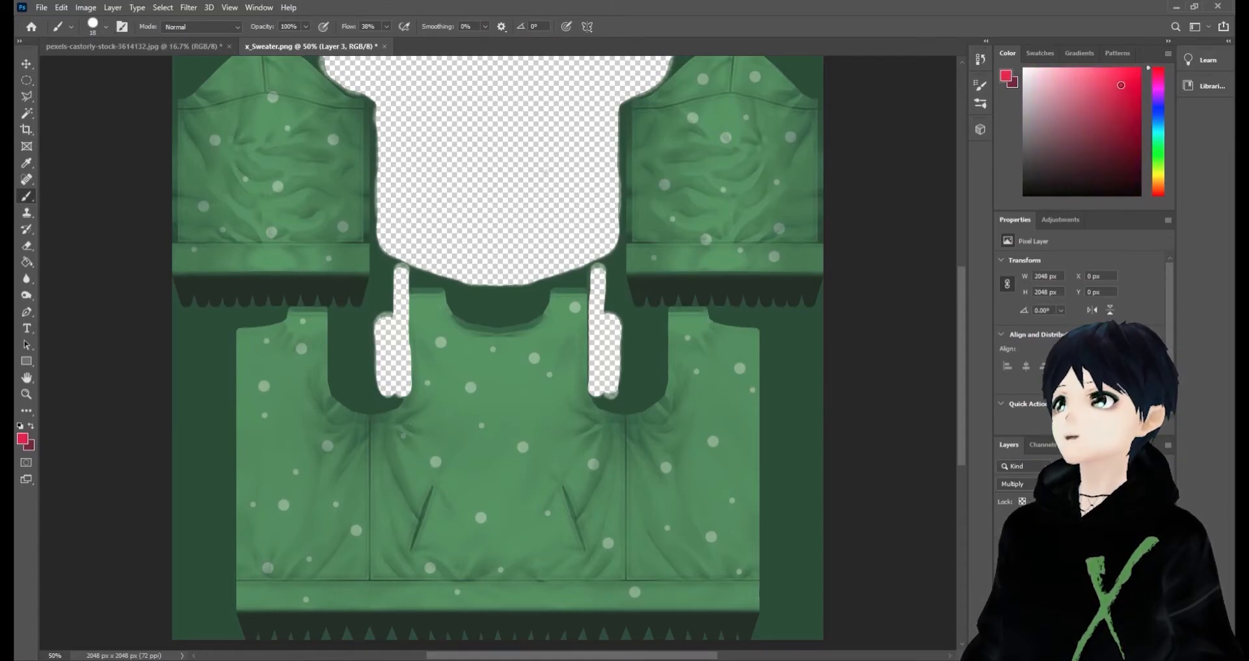
drag(1139, 93, 1141, 68)
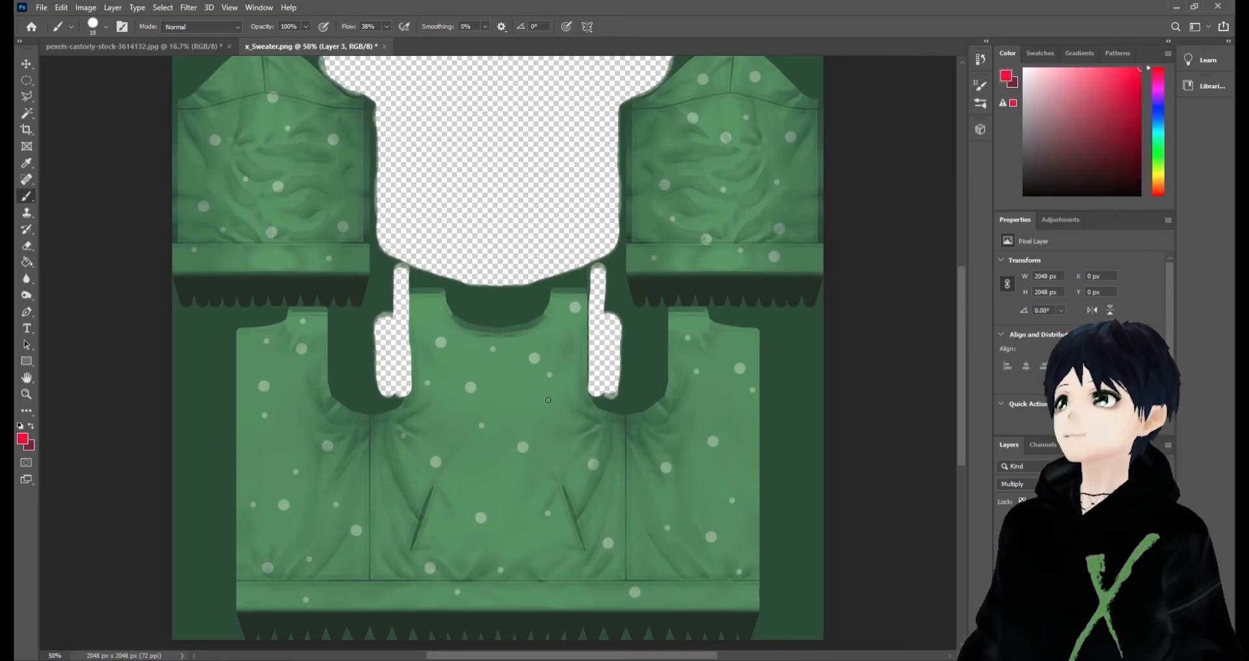
drag(561, 356, 568, 341)
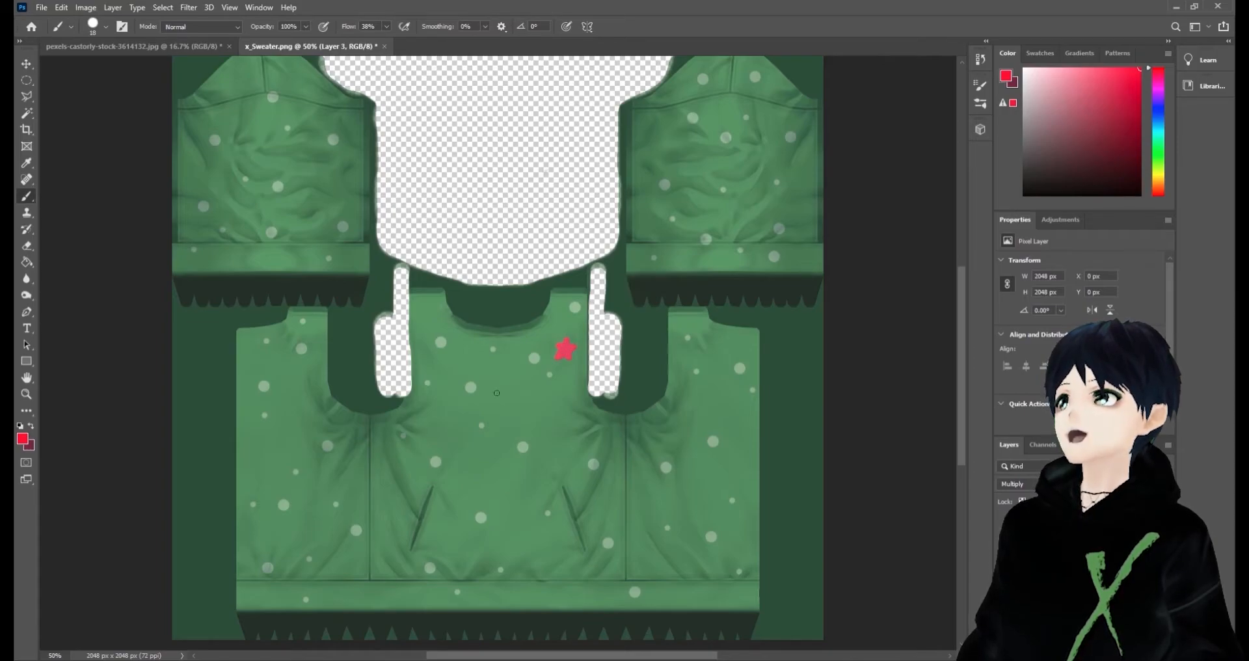
drag(430, 419, 440, 397)
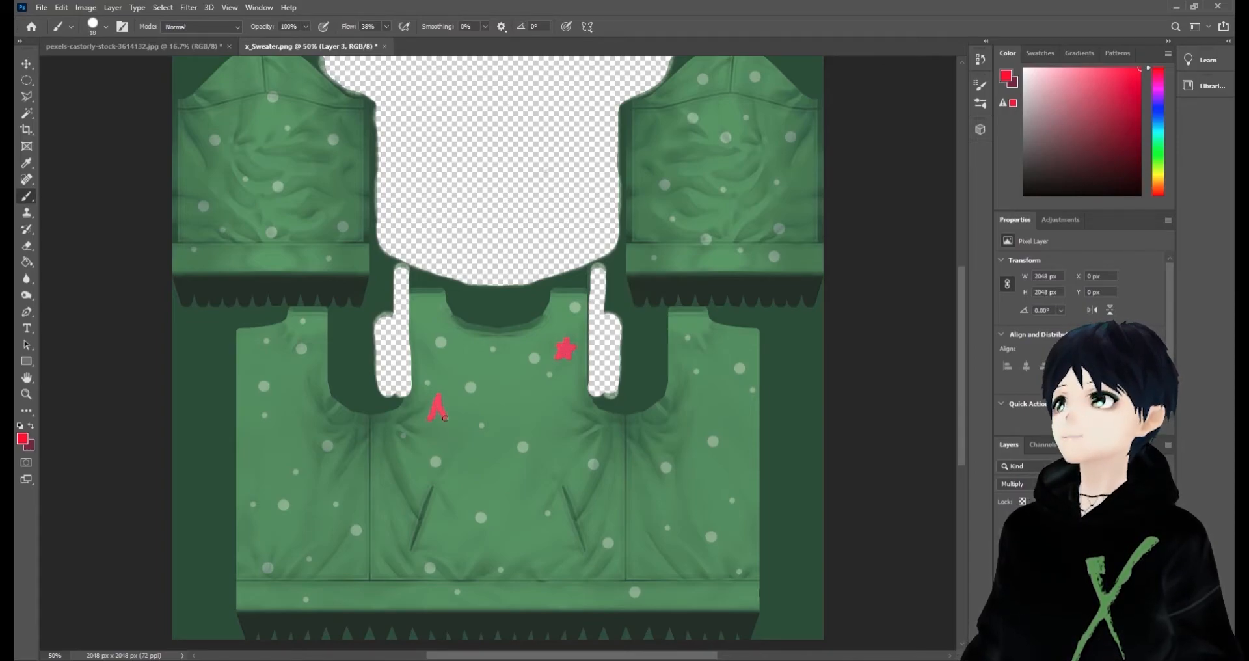
mouse_move(525, 501)
mouse_down()
mouse_move(533, 475)
mouse_move(537, 488)
mouse_up()
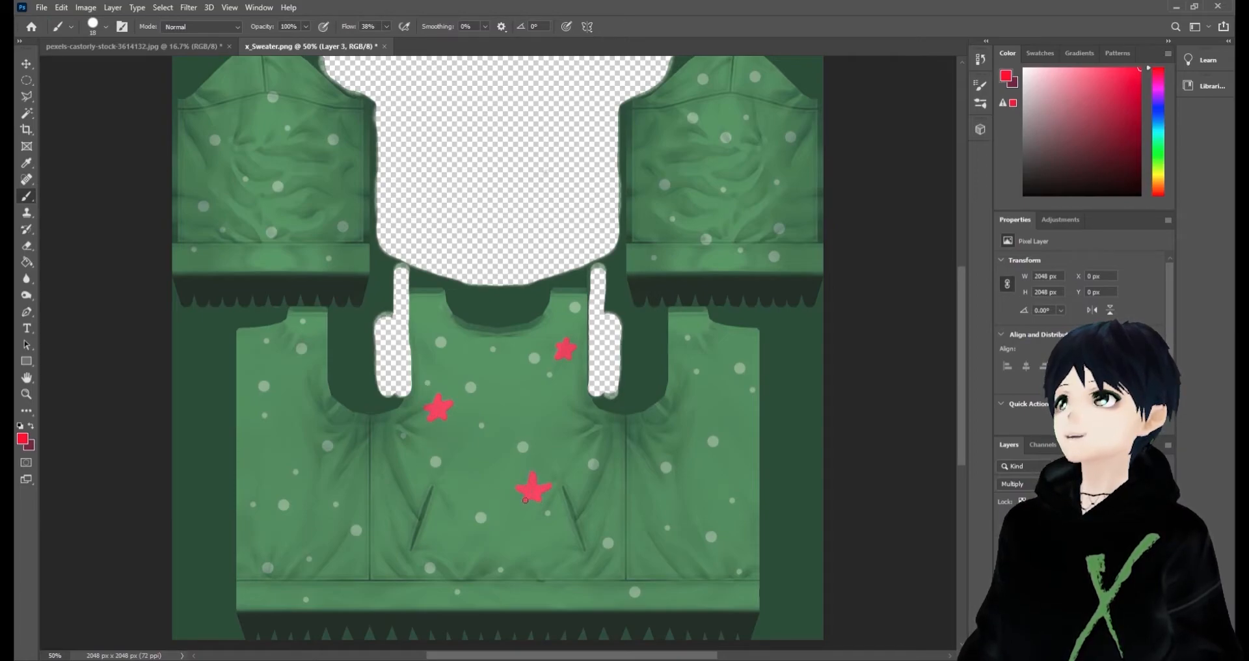
drag(252, 475, 262, 465)
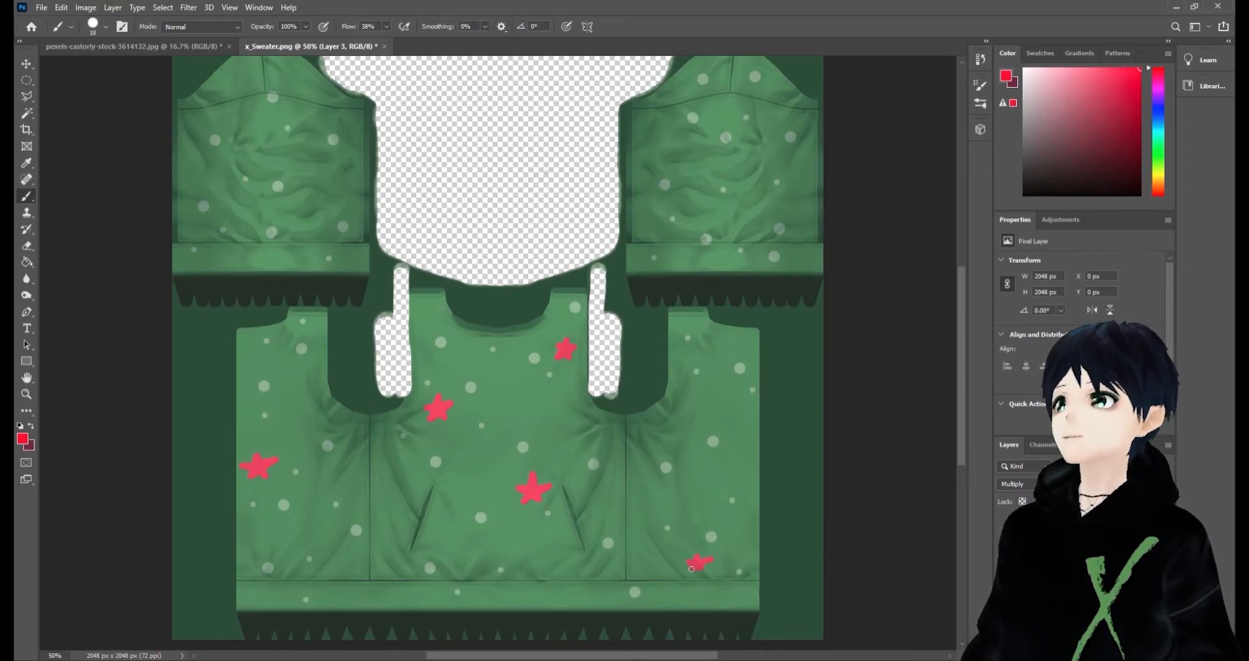
Paint three small red stars on each sleeve and one on the bottom hem
click(27, 82)
key(shift+m)
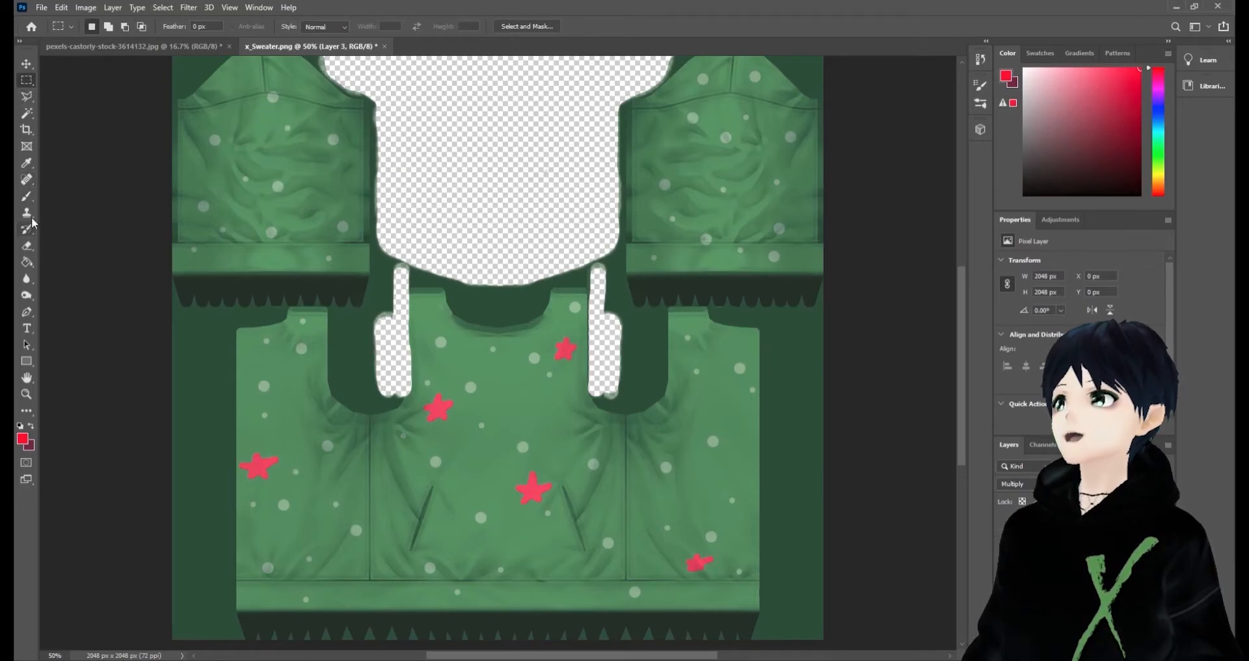
click(27, 196)
drag(233, 144, 221, 151)
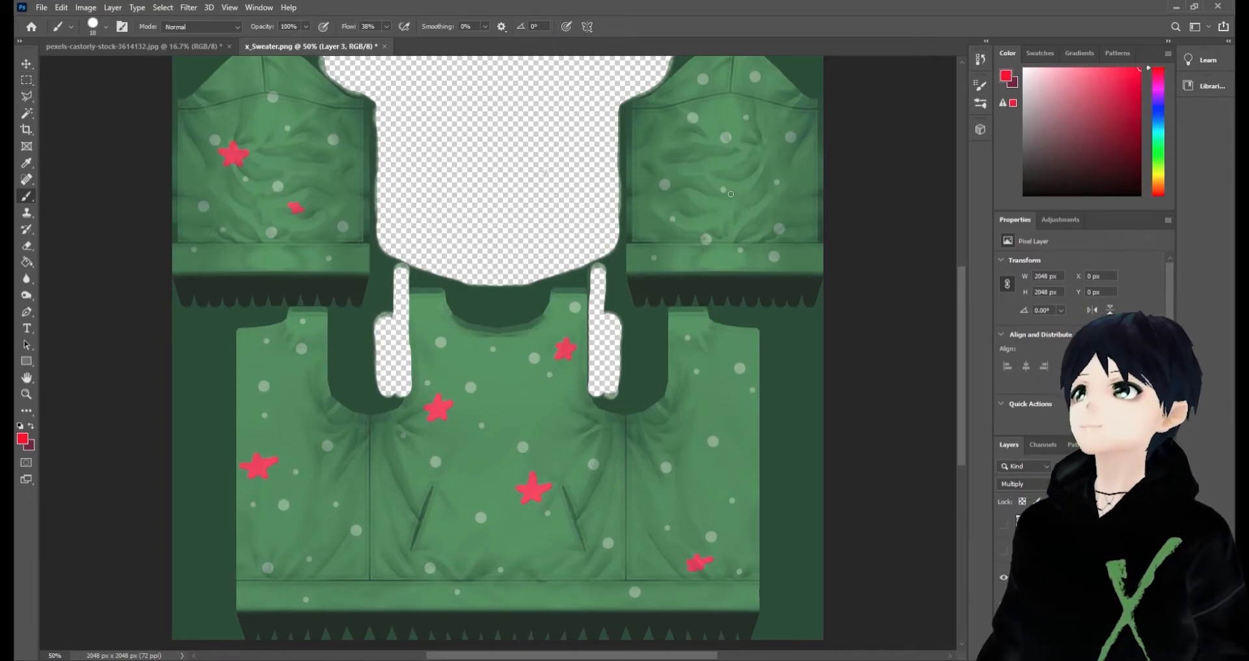
drag(692, 210, 698, 216)
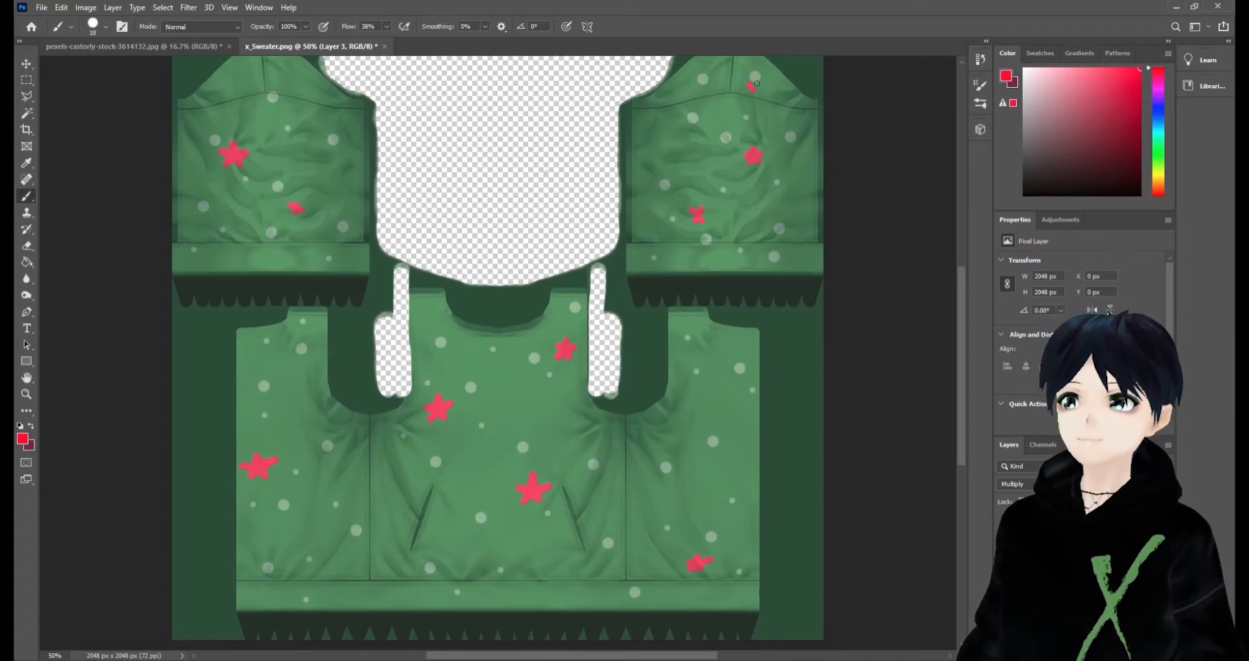
drag(299, 102, 307, 113)
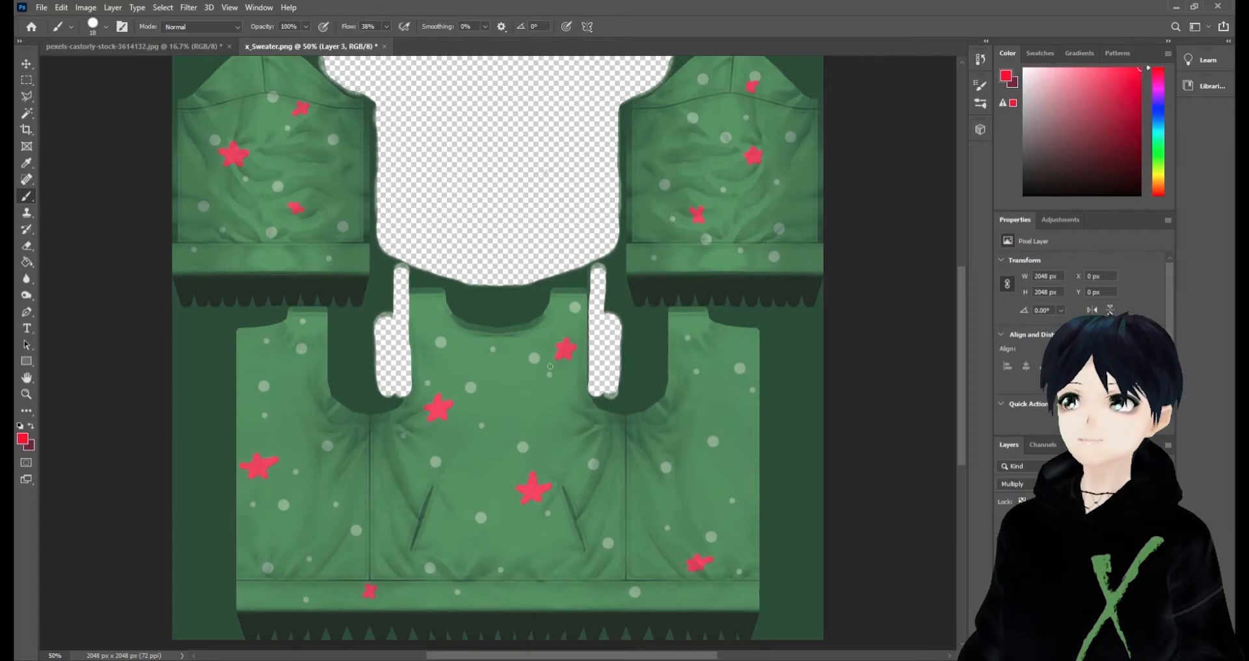
Cut a full-width horizontal stripe about 54 px tall out of the green layer across the upper torso
click(27, 79)
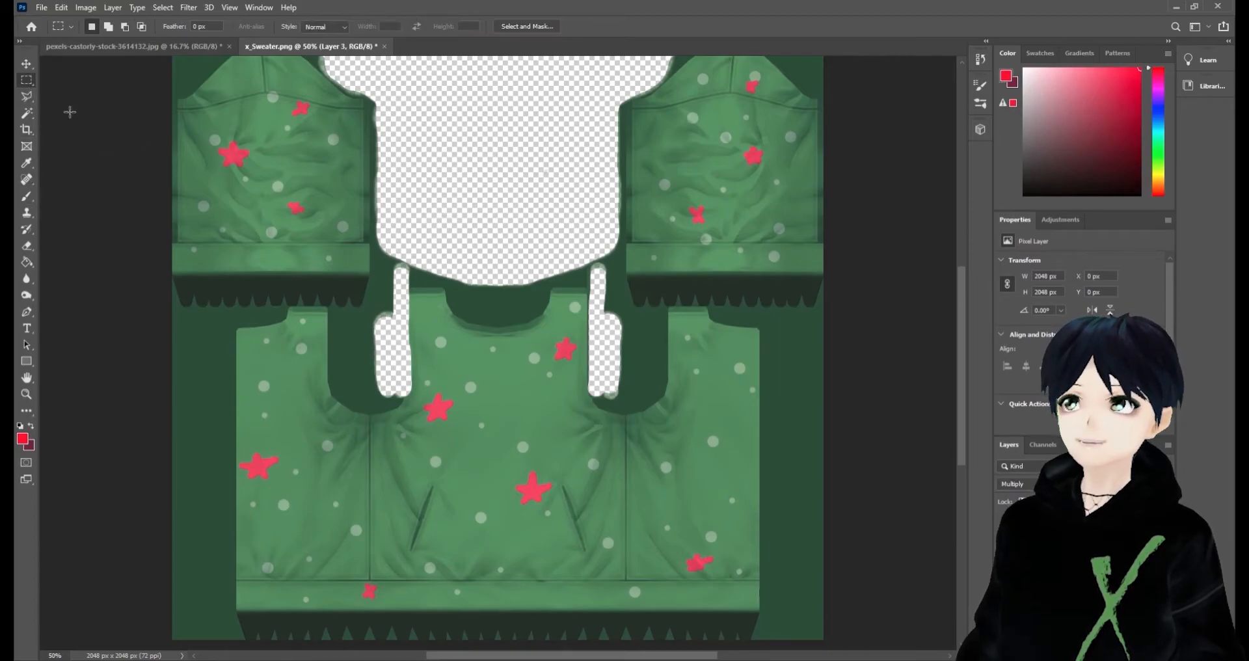
mouse_move(107, 136)
mouse_down()
mouse_move(898, 183)
mouse_move(915, 144)
mouse_move(814, 123)
mouse_move(118, 136)
mouse_up()
click(279, 304)
drag(163, 373, 853, 390)
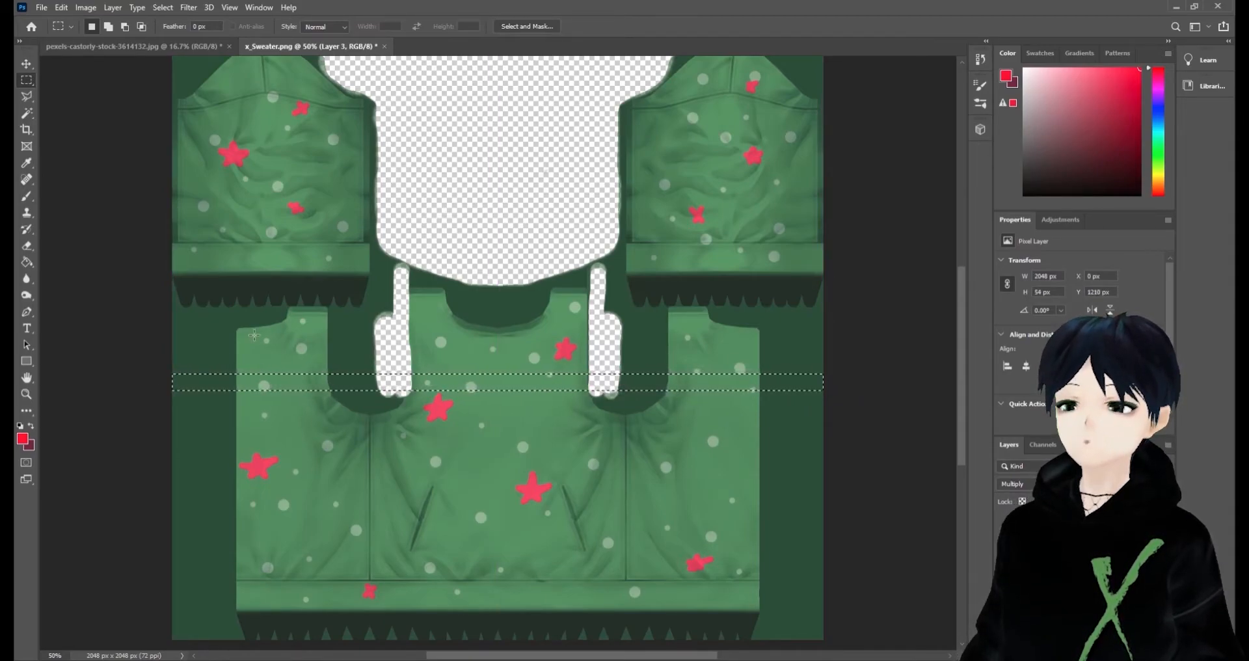
key(Delete)
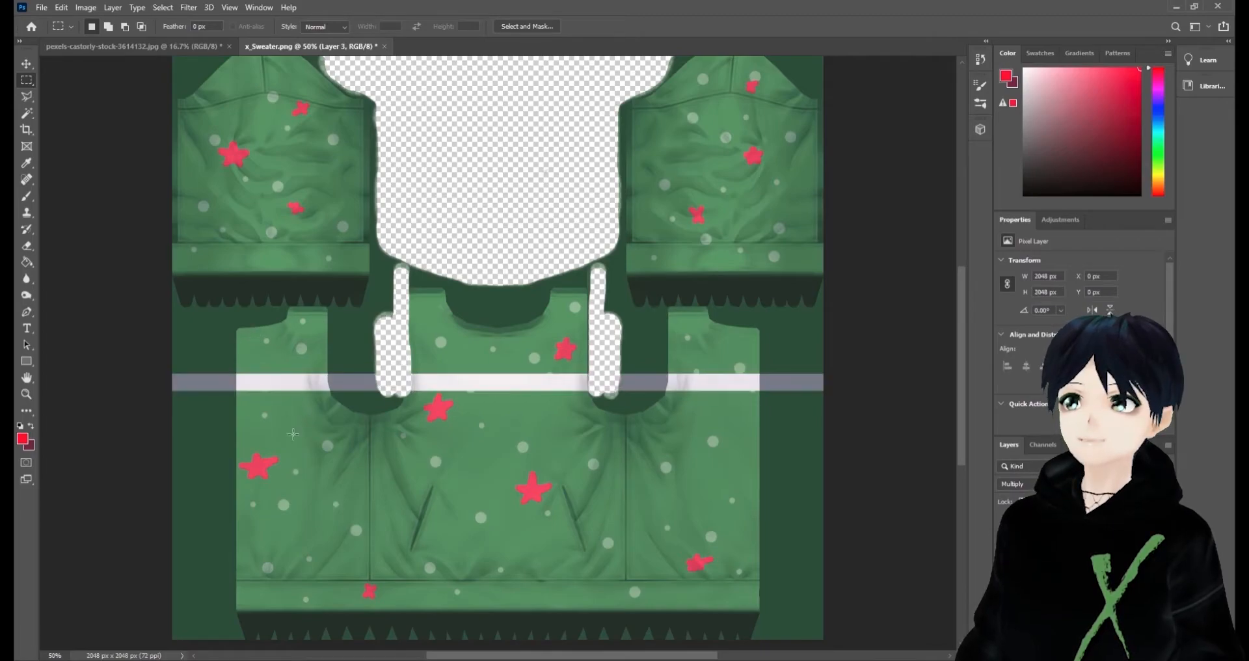
Cut a second full-width stripe about 48 px tall across the torso below the first and clear the selection
drag(210, 438, 828, 451)
drag(838, 443, 66, 458)
key(Up)
key(Up)
key(Up)
key(Up)
key(Up)
key(Up)
key(Up)
key(Up)
key(Up)
key(Up)
key(Up)
key(Up)
key(Up)
key(Up)
key(Up)
key(Up)
key(Up)
key(Up)
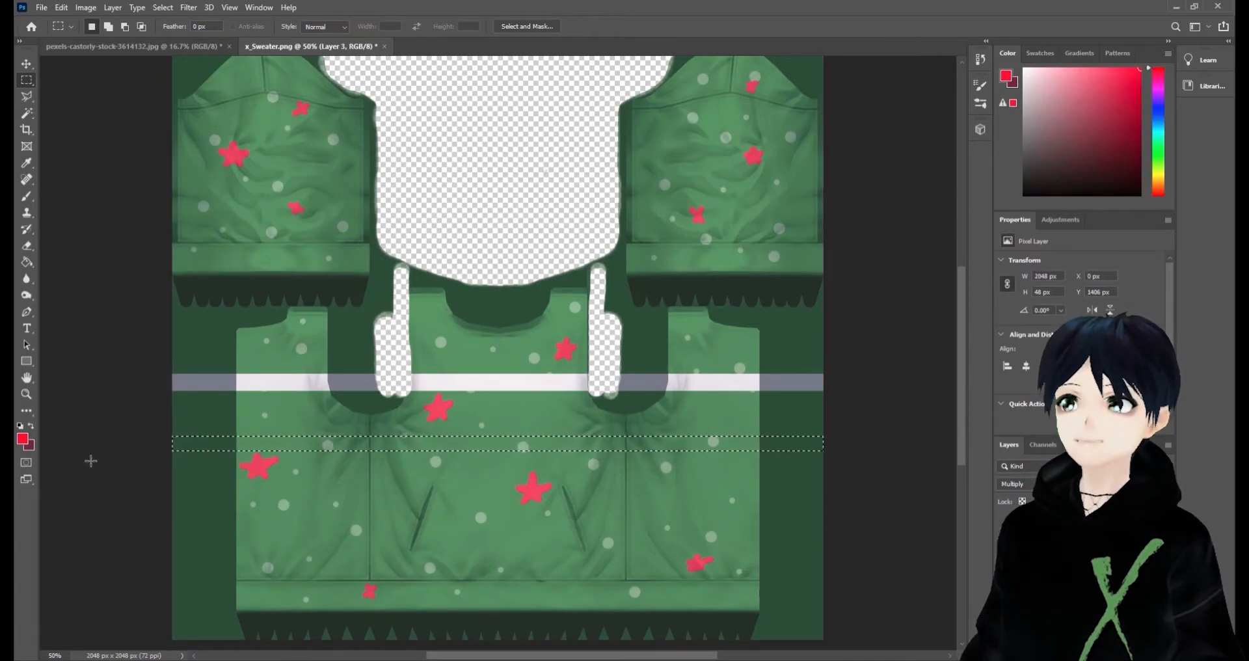
key(Delete)
key(ctrl+d)
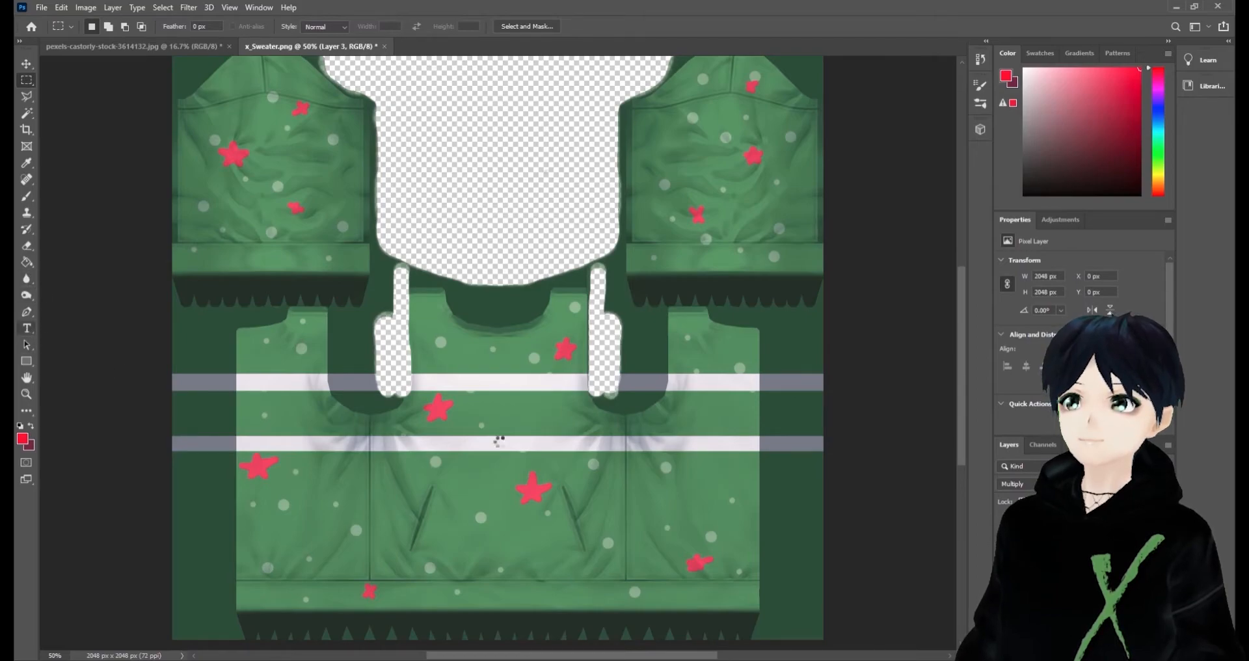
Add the text XMAS between the two stripes in white, using the Scarecrow font at 172 pt
key(t)
click(453, 413)
text(XMAS)
click(189, 26)
key(Up)
key(Return)
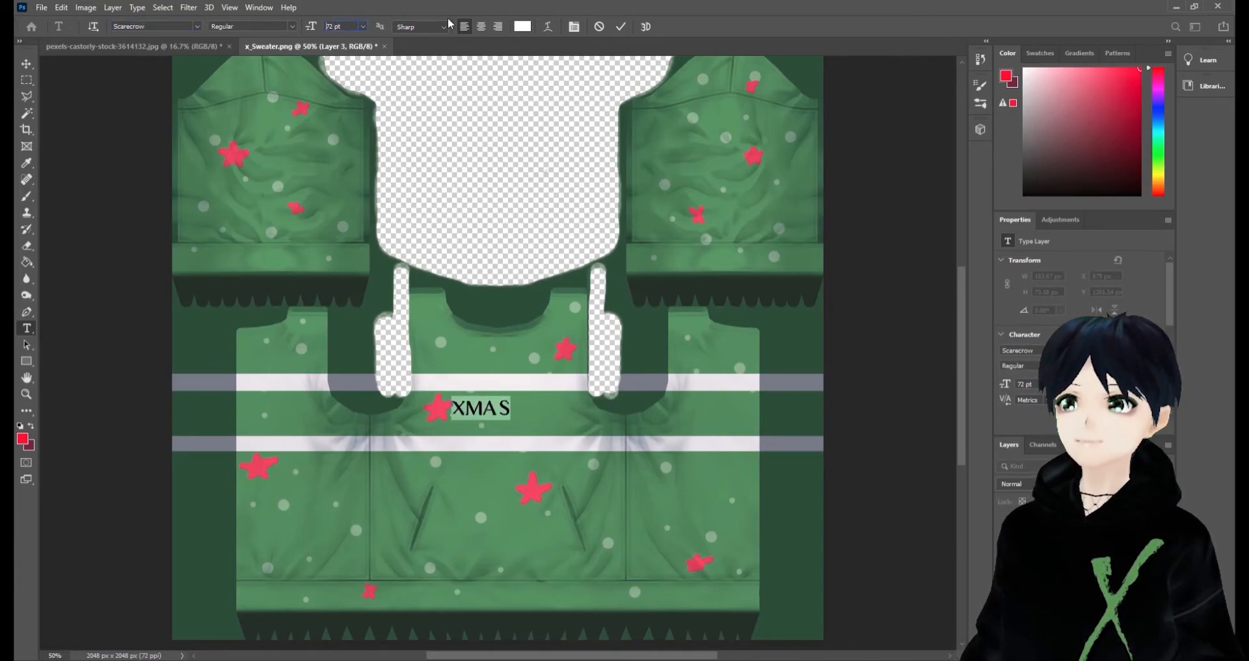
key(Return)
Place the XMAS text between the stripes, centre it horizontally on the canvas and clear the selection
click(27, 64)
drag(510, 417, 497, 420)
key(ctrl+a)
click(310, 27)
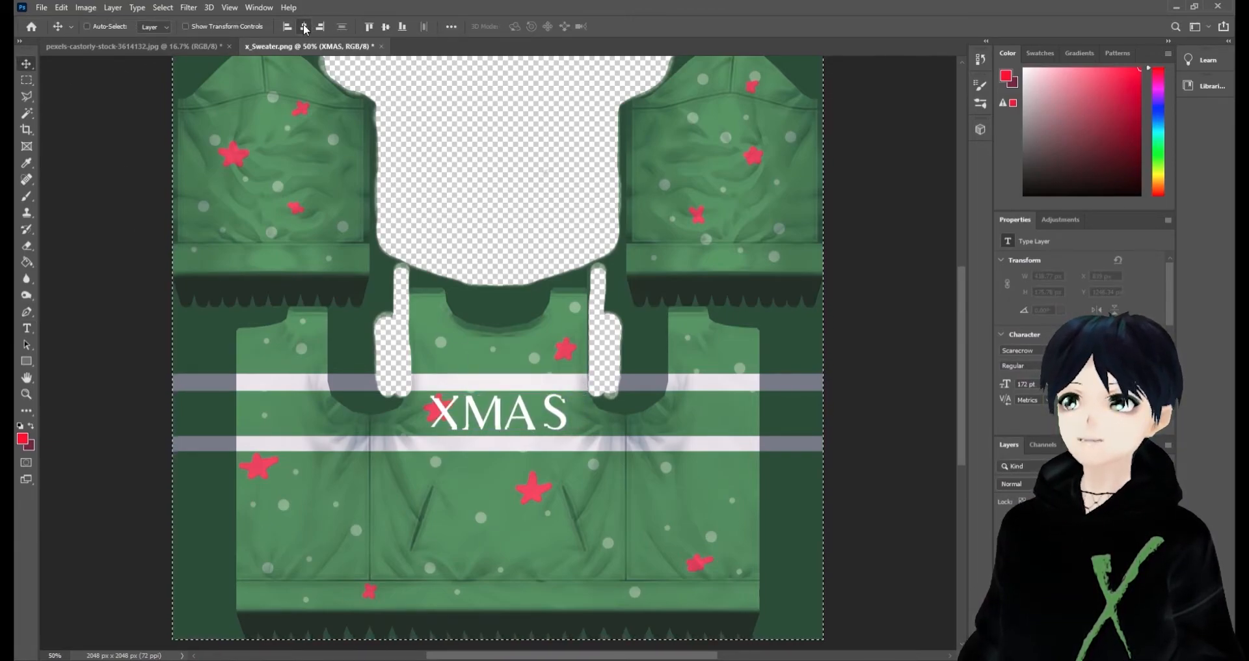
click(26, 80)
key(ctrl+d)
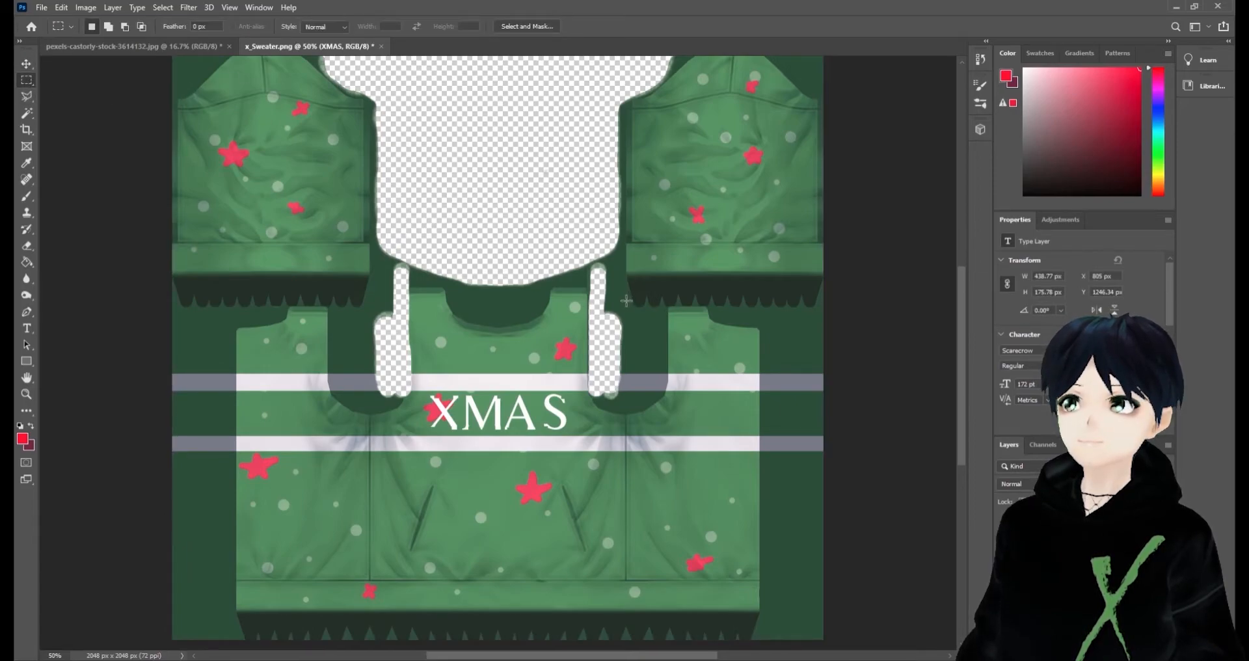
Move the text layer up in the layer stack and toggle the isolated view of a single layer
drag(1067, 547, 1068, 521)
alt+click(1004, 605)
alt+click(1005, 605)
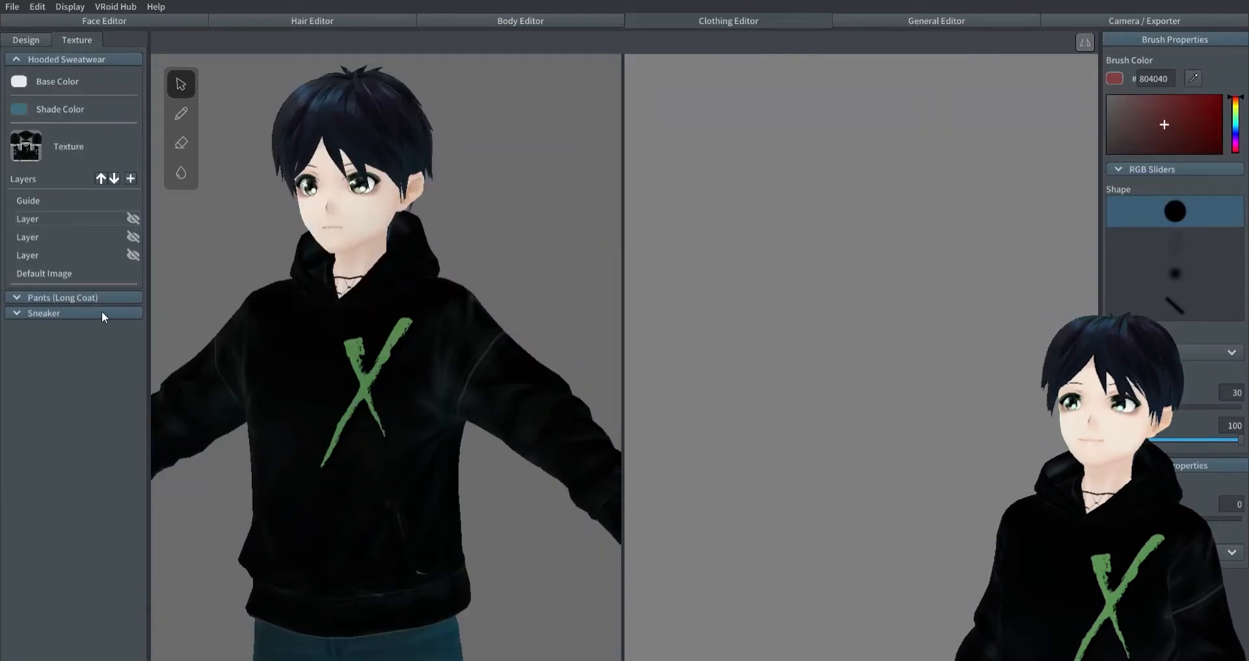
Switch to VRoid Studio, import the plain sweater texture into Default Image and the XMAS design into the layer above it, made visible
right_click(102, 272)
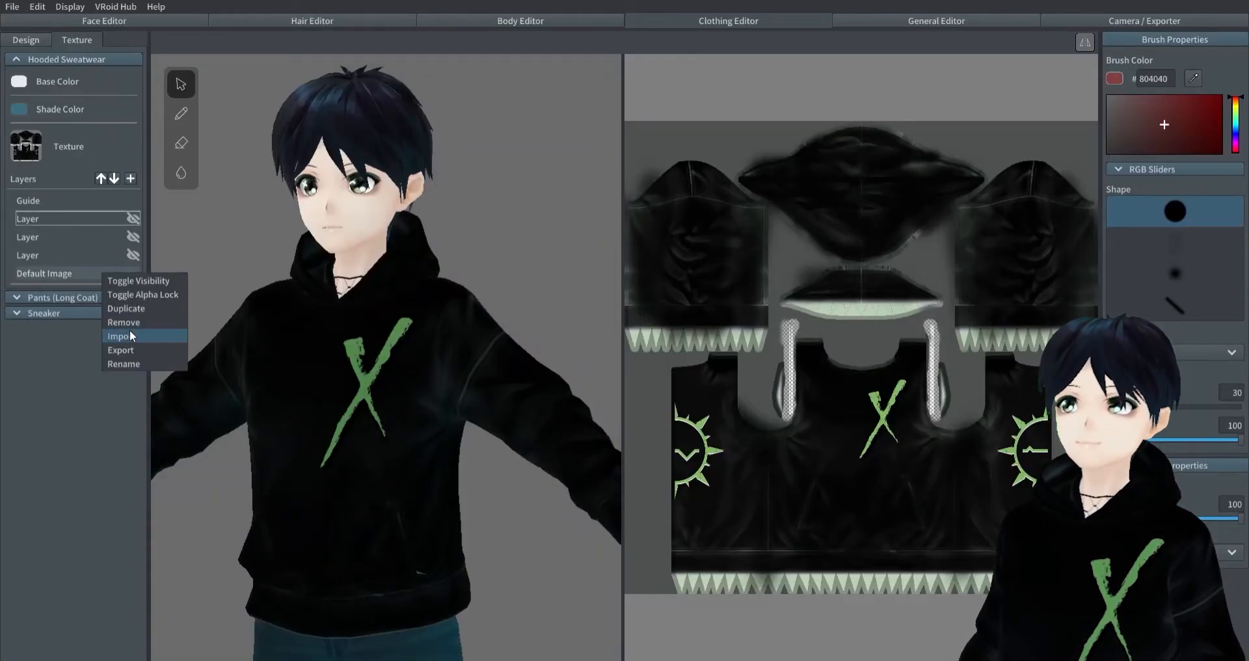
click(151, 330)
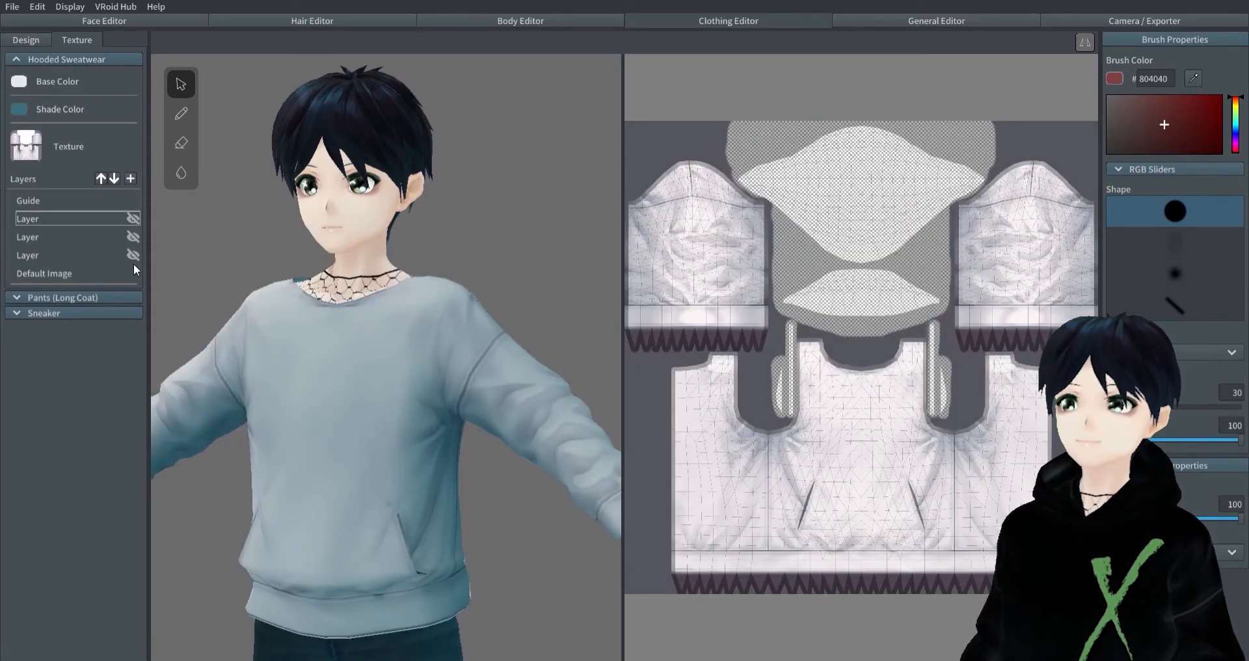
right_click(130, 252)
click(147, 261)
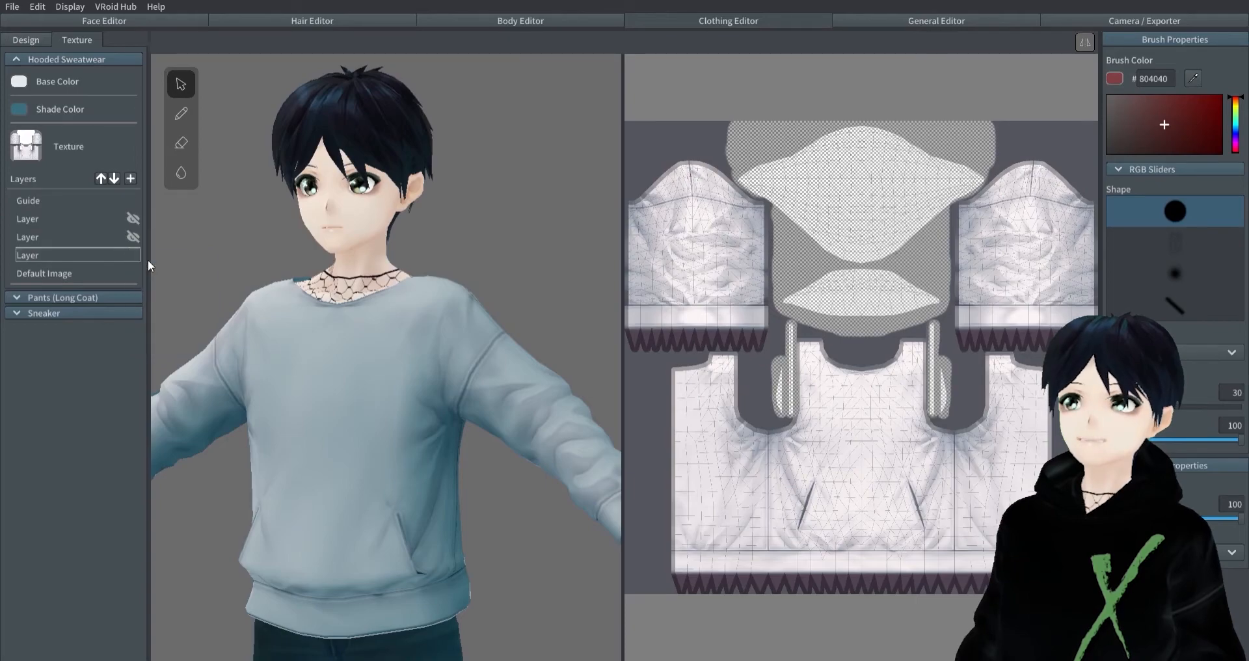
right_click(97, 259)
click(126, 319)
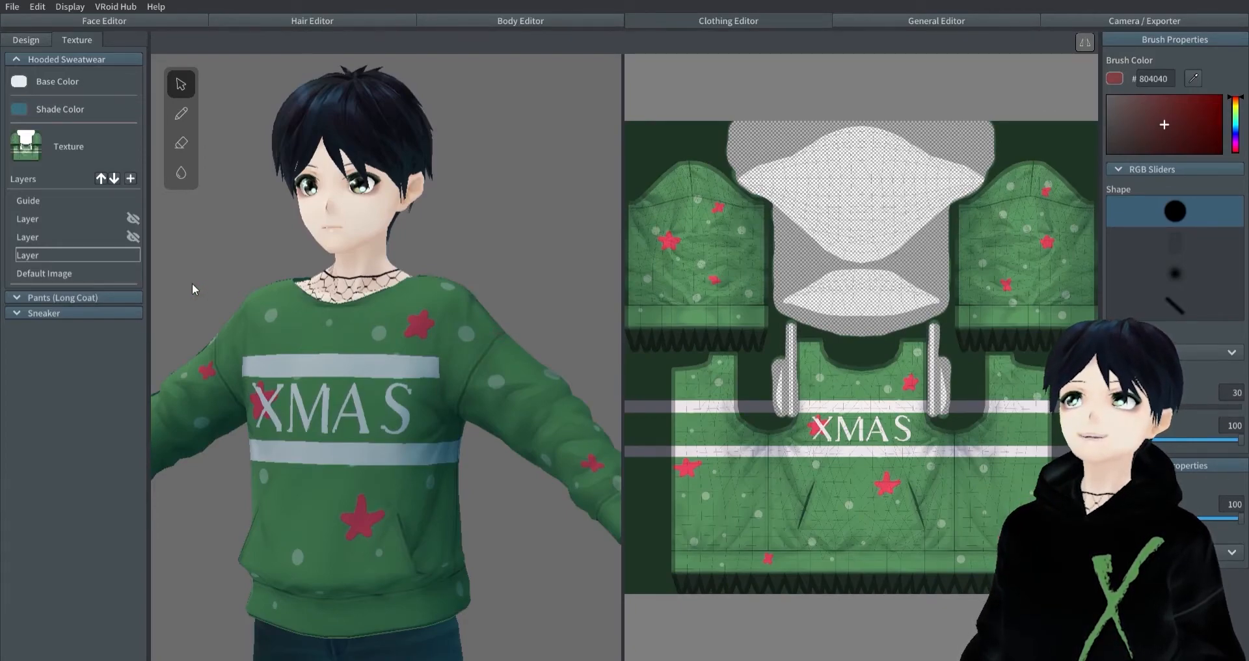
Import the knit texture as a visible overlay in the layer above the XMAS design and widen the 3D preview
click(56, 237)
right_click(56, 237)
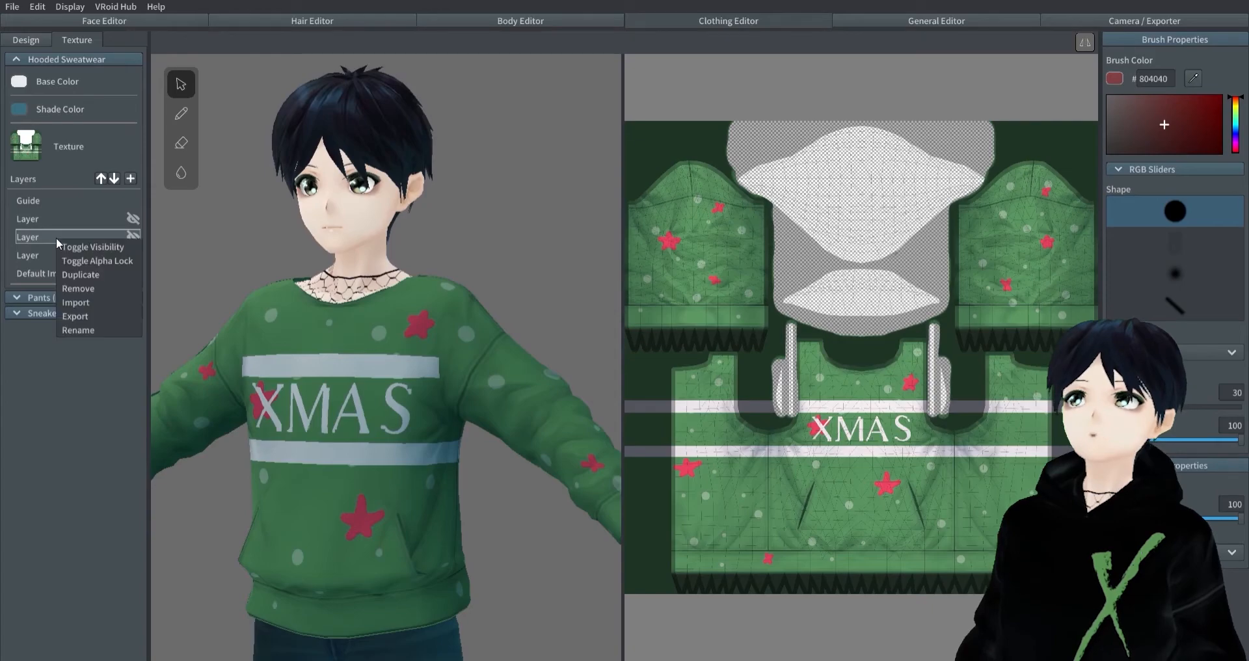
click(468, 285)
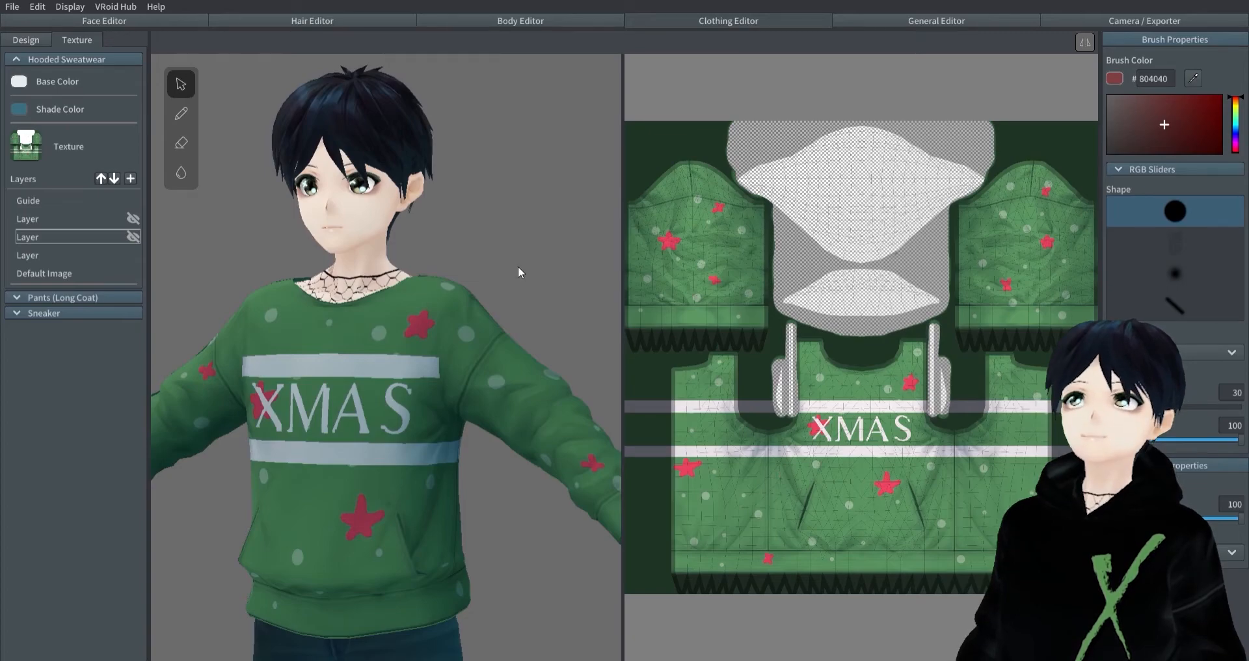
click(132, 237)
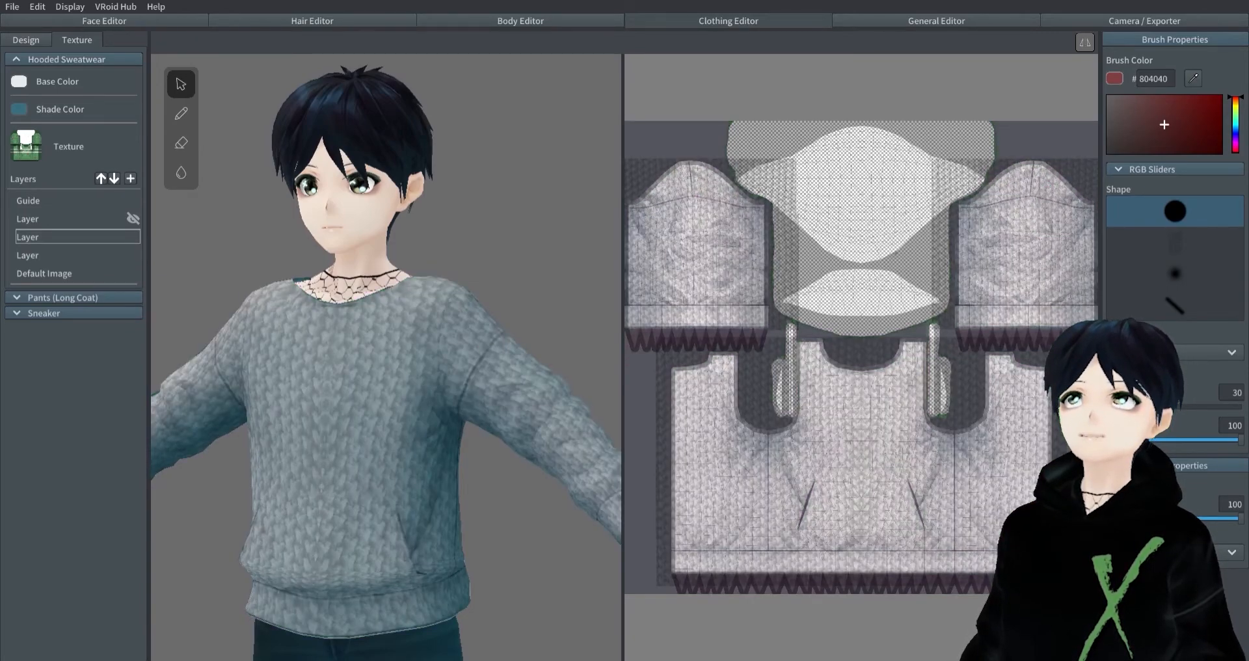
drag(623, 361, 862, 361)
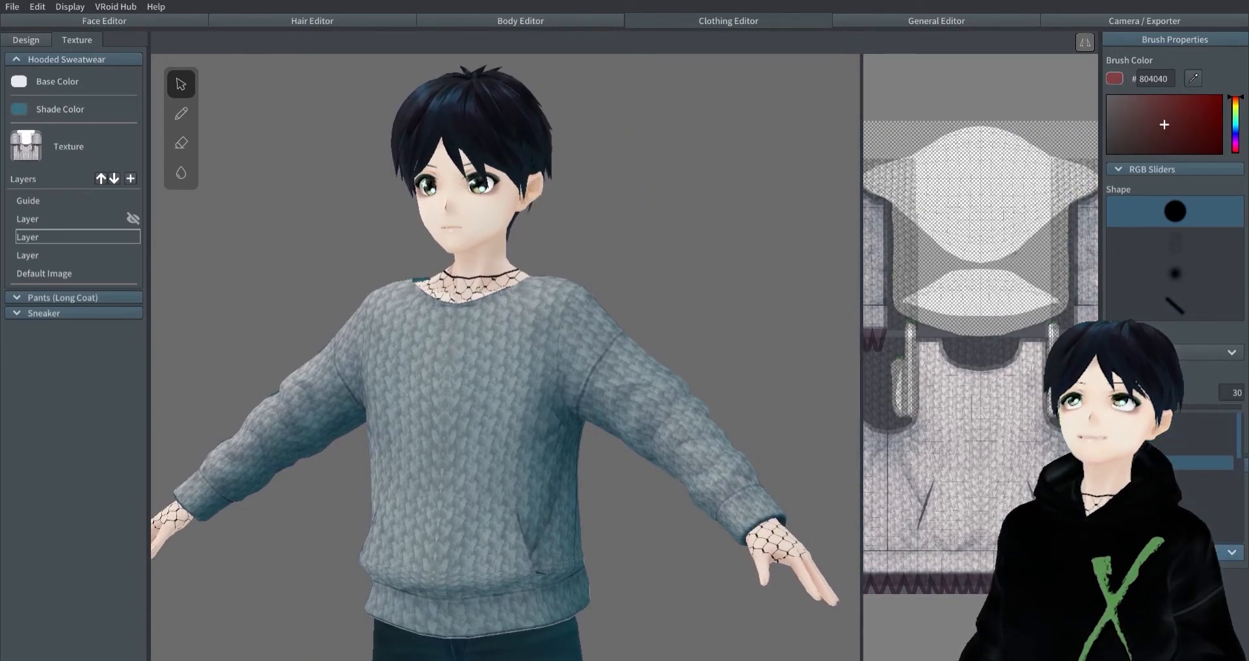
key(ctrl+z)
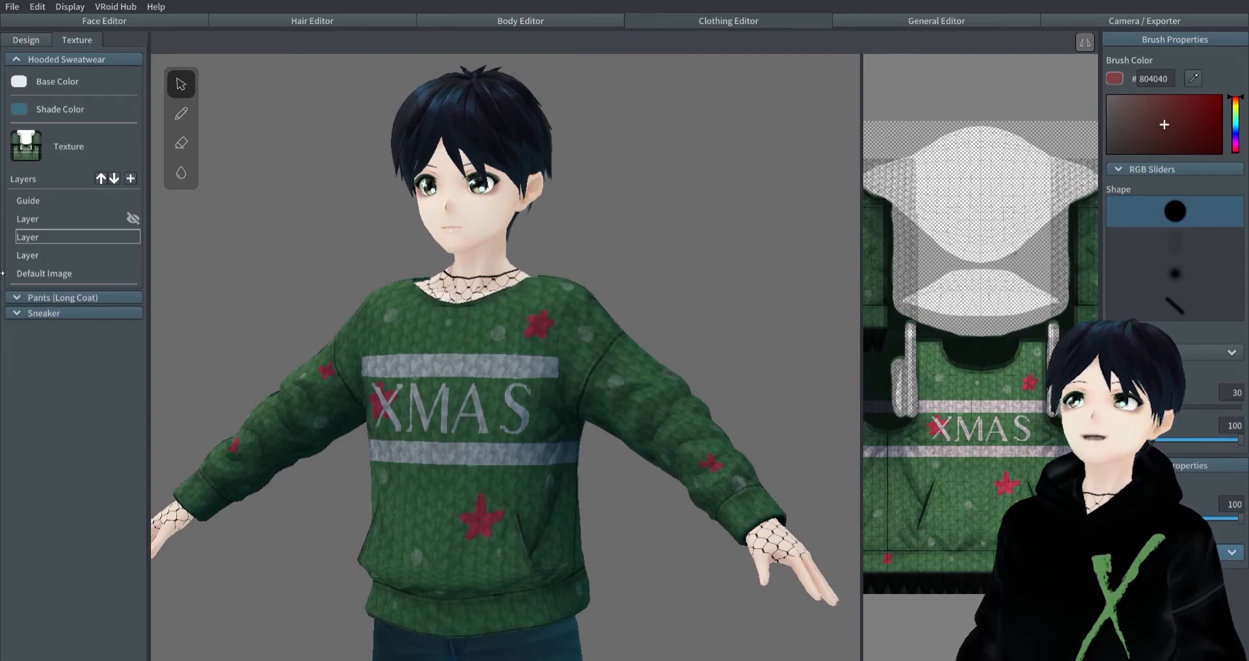
Examine the knitted XMAS sweater on the avatar from the front and up close
click(62, 255)
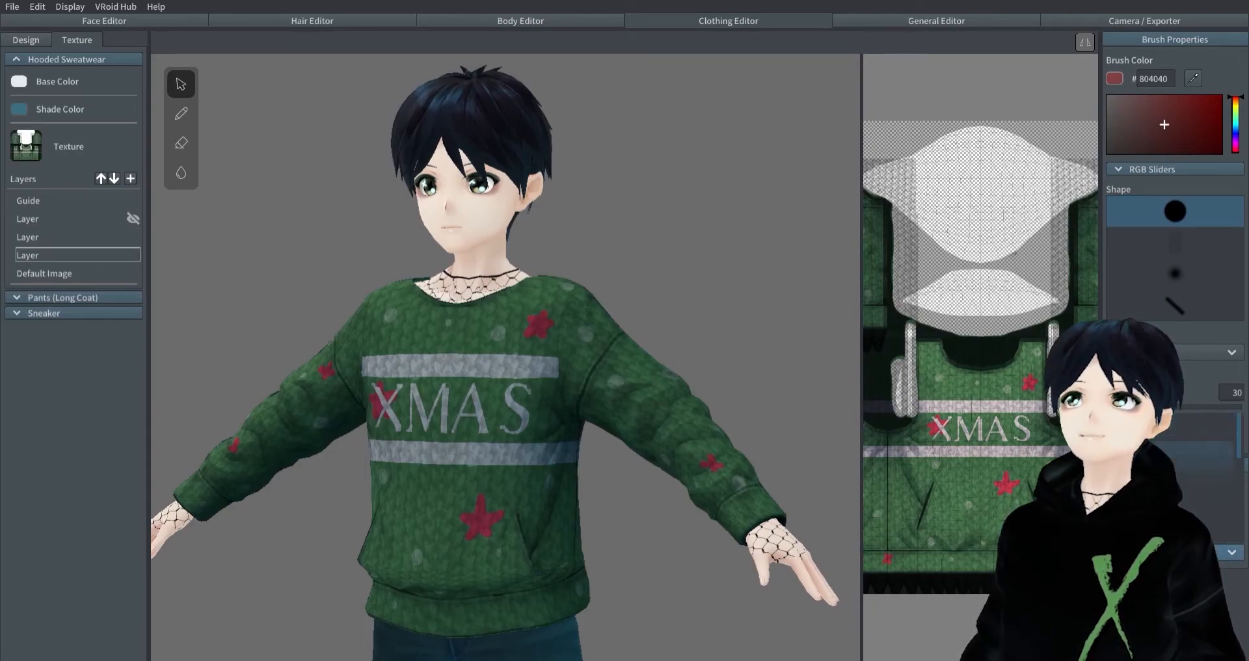
mouse_move(729, 502)
right_down()
mouse_move(637, 501)
mouse_move(716, 501)
right_up()
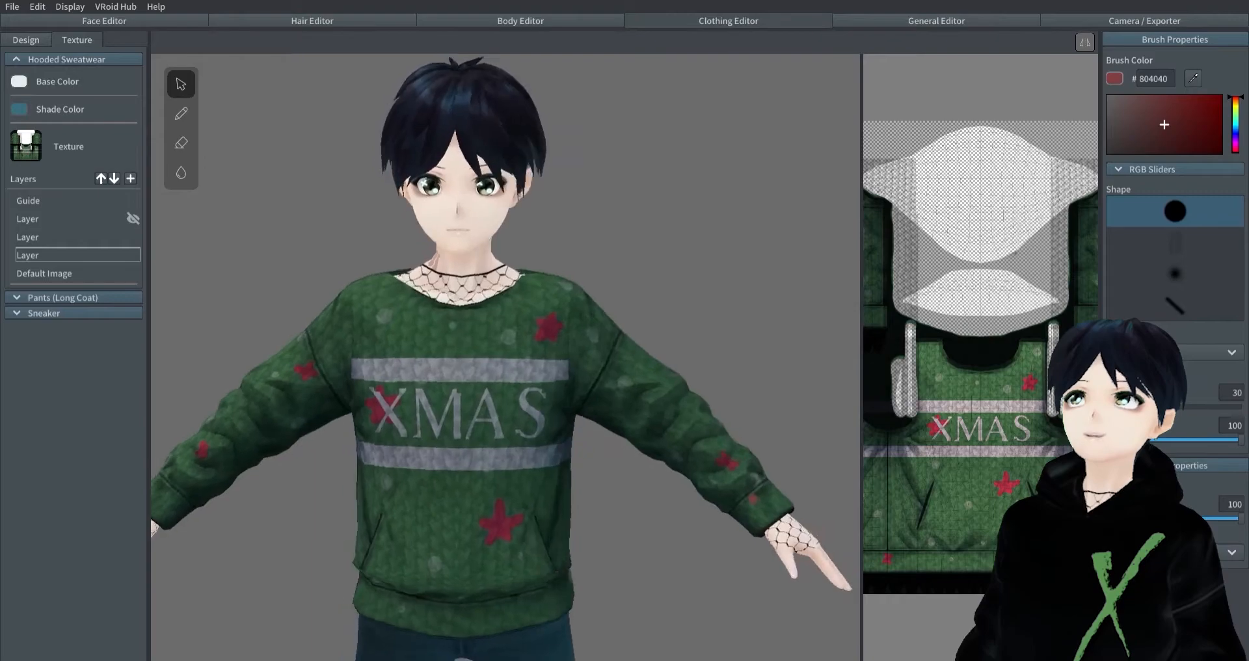
mouse_move(508, 390)
middle_down()
mouse_move(508, 195)
mouse_move(507, 404)
middle_up()
right_drag(556, 476, 567, 437)
scroll(553, 435, up, 5)
middle_drag(530, 420, 575, 509)
right_drag(574, 510, 555, 401)
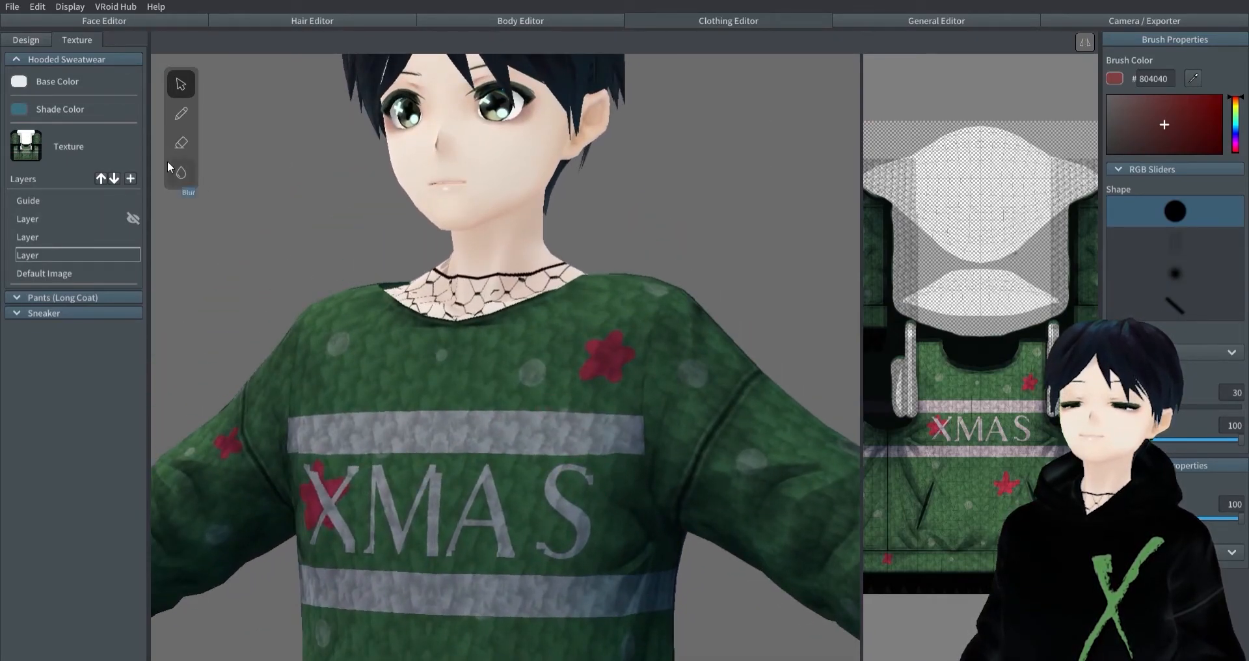
Erase the stray green spike at the centre of the front neckline on the lower sweater layer
click(181, 142)
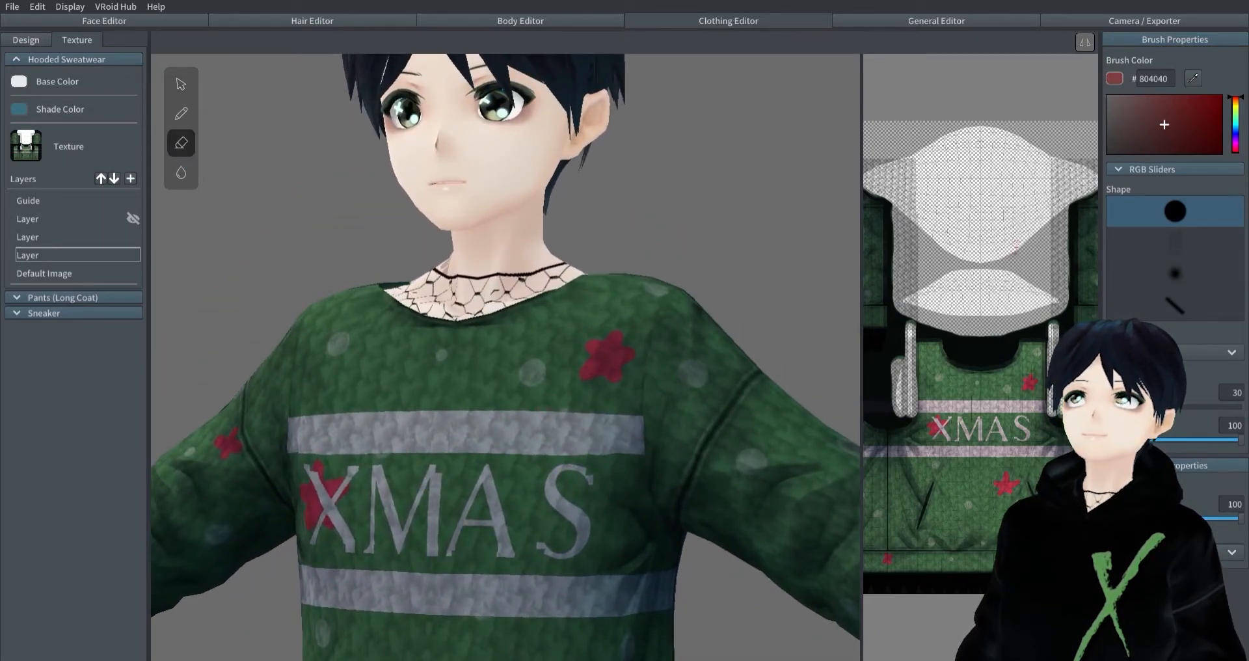
click(78, 273)
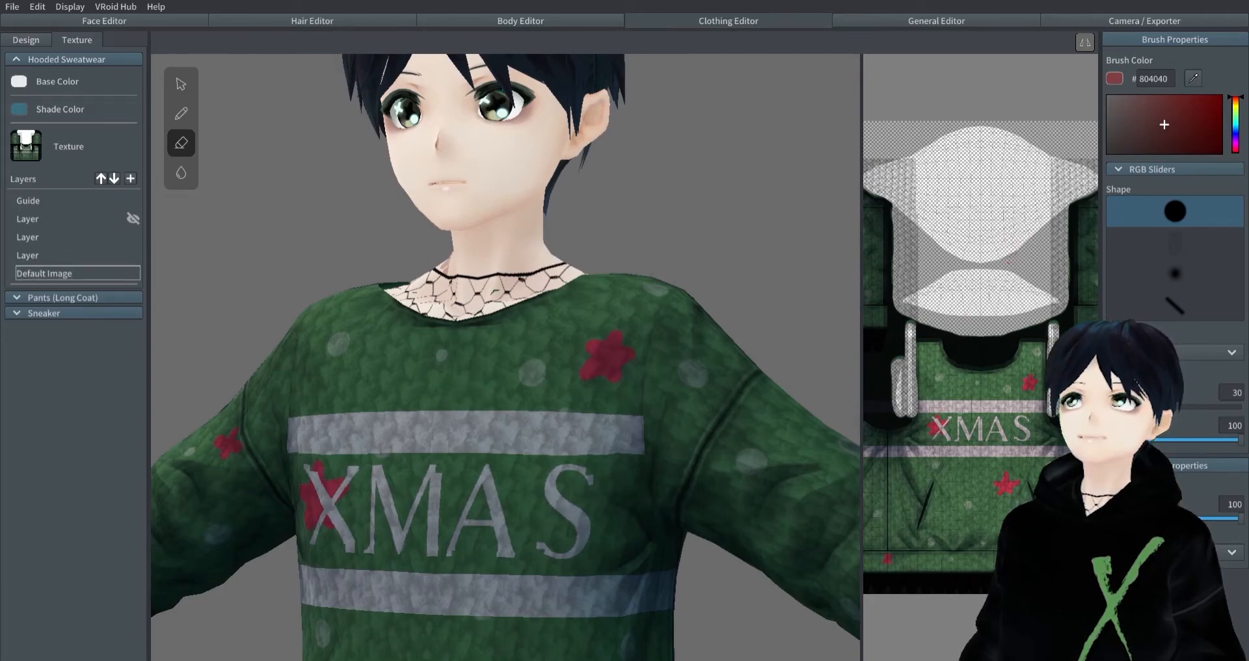
click(78, 236)
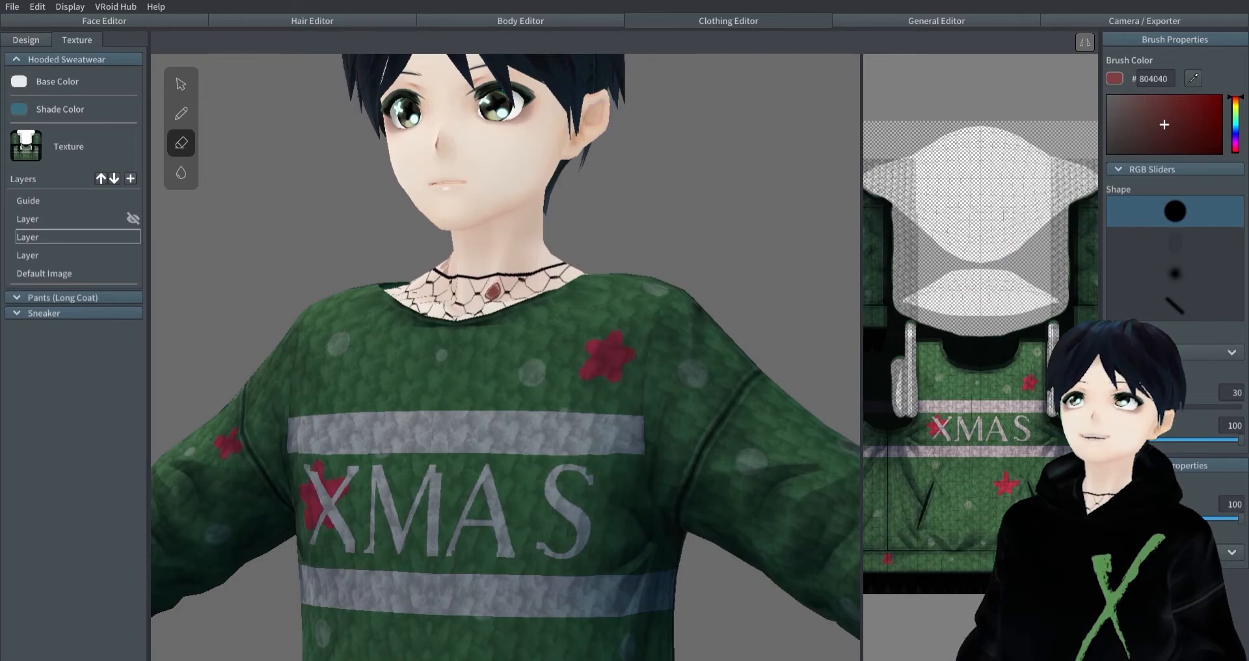
click(94, 274)
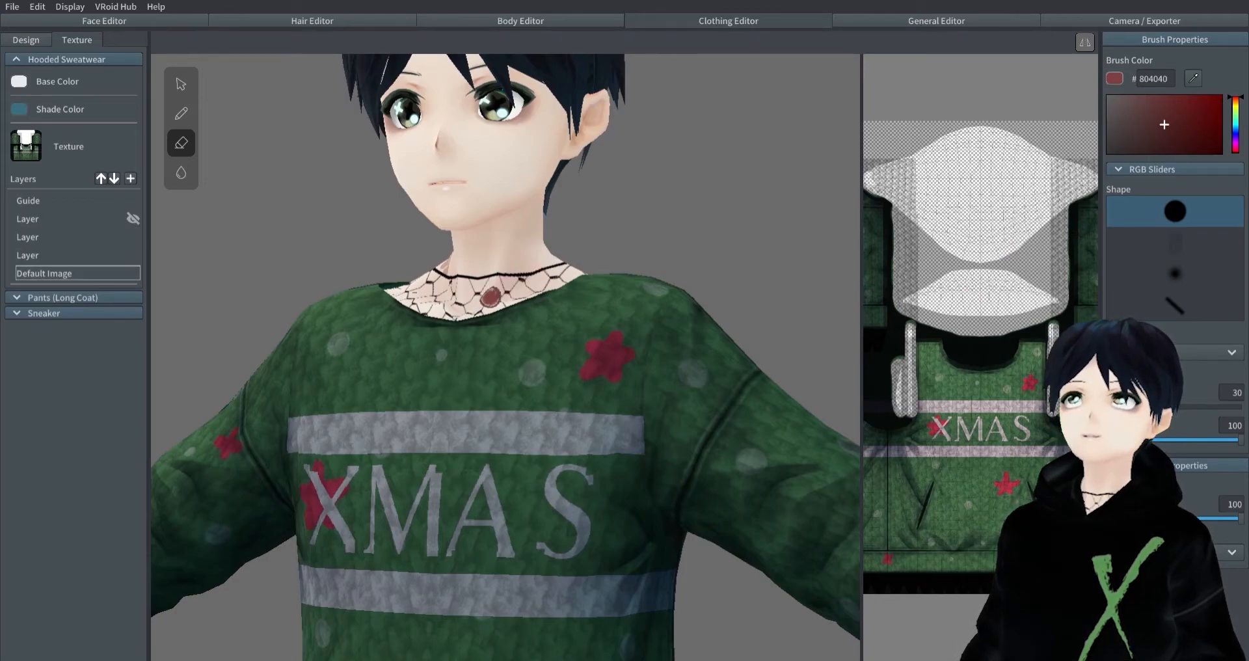
click(94, 255)
right_drag(545, 284, 472, 325)
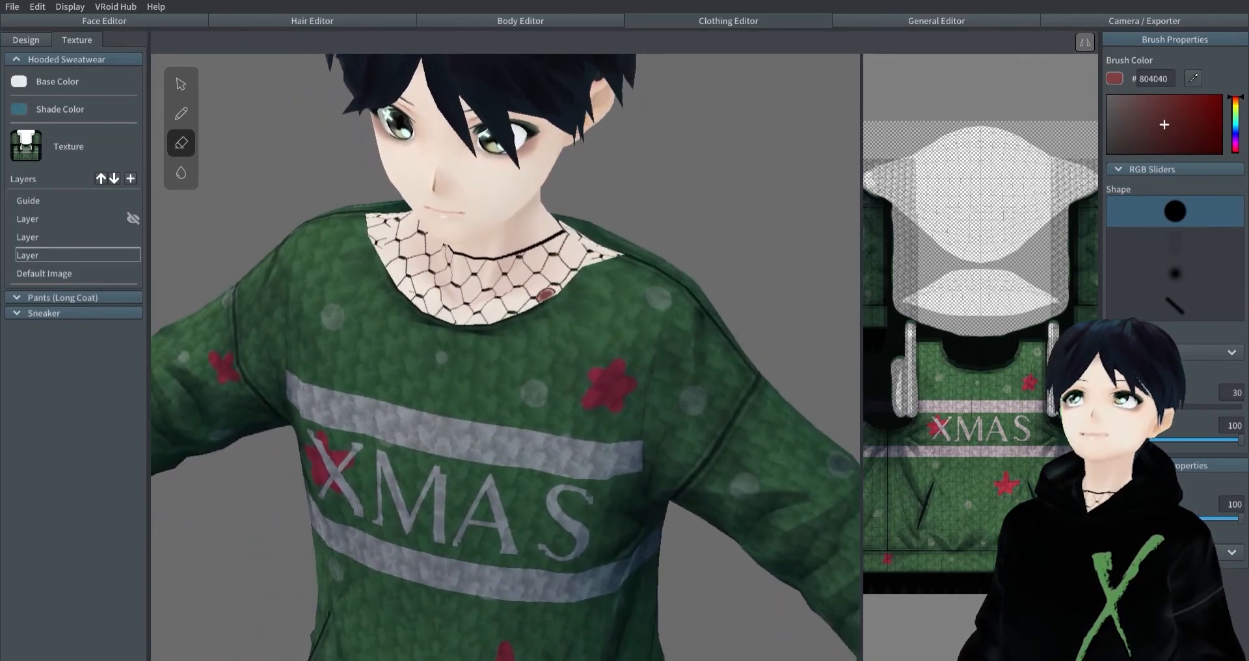
right_drag(429, 276, 508, 295)
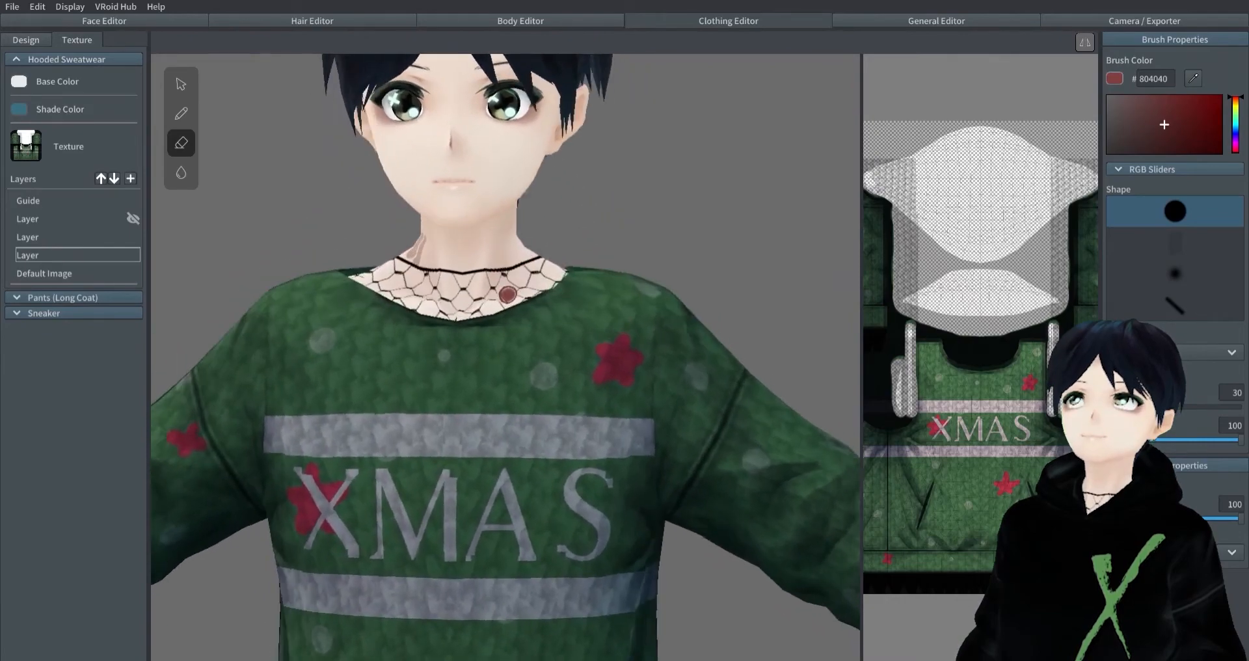
scroll(514, 286, up, 5)
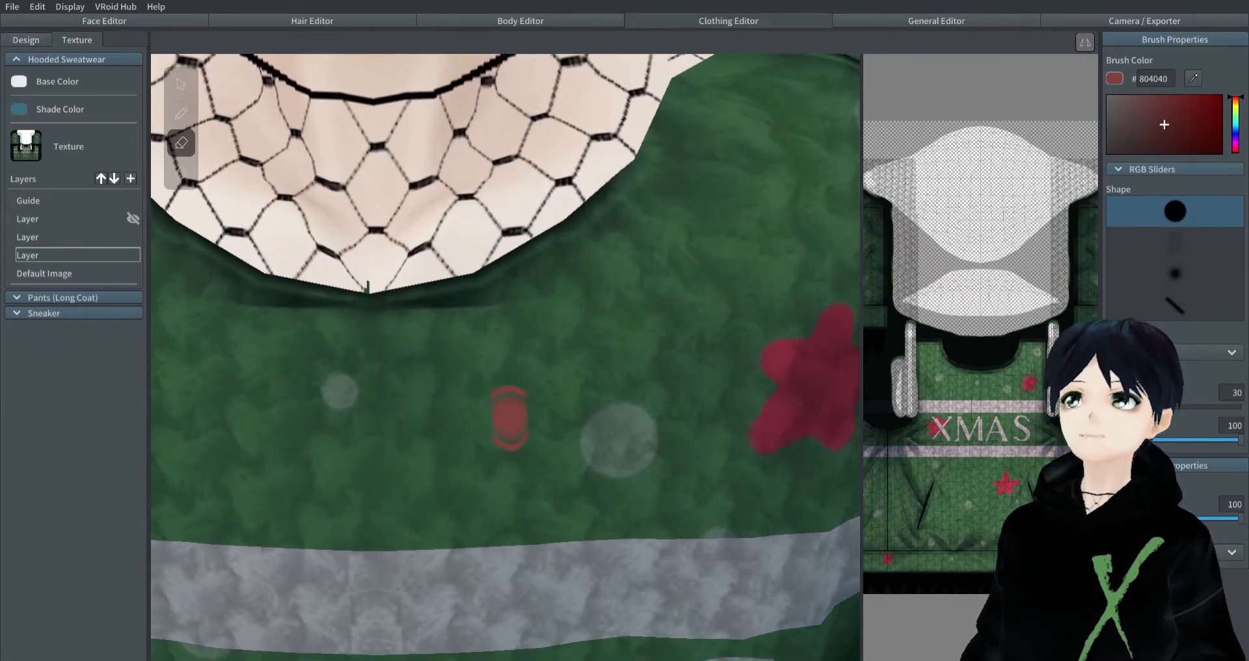
drag(365, 228, 366, 277)
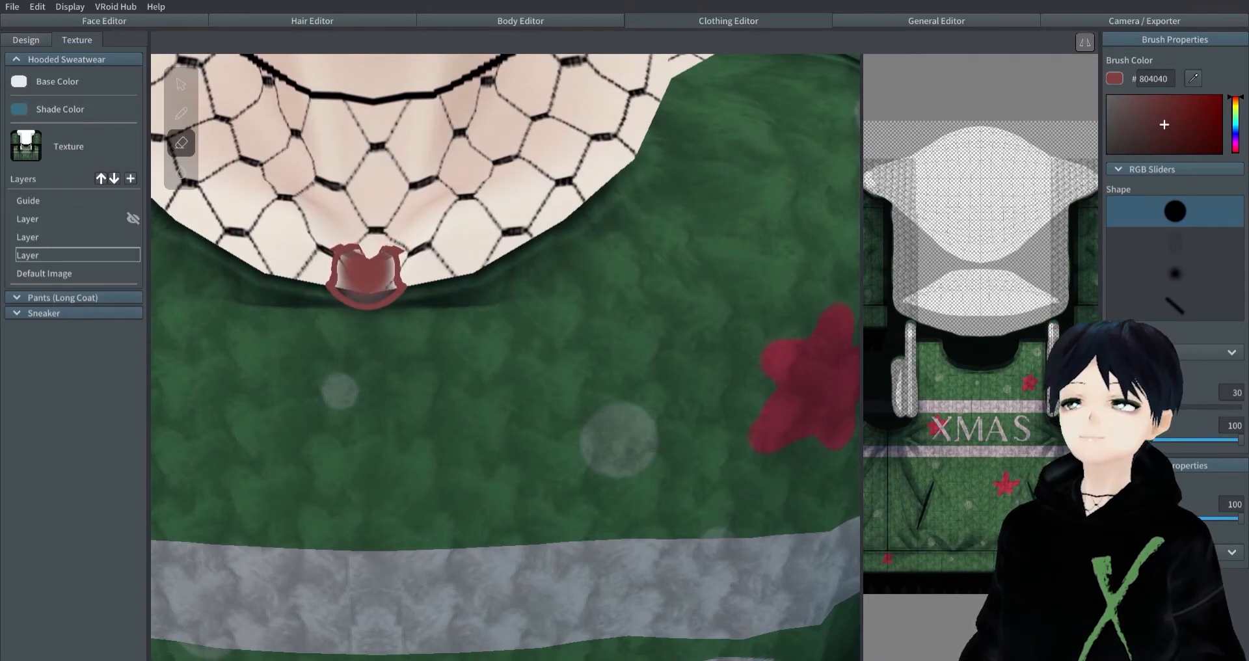
right_drag(496, 299, 501, 253)
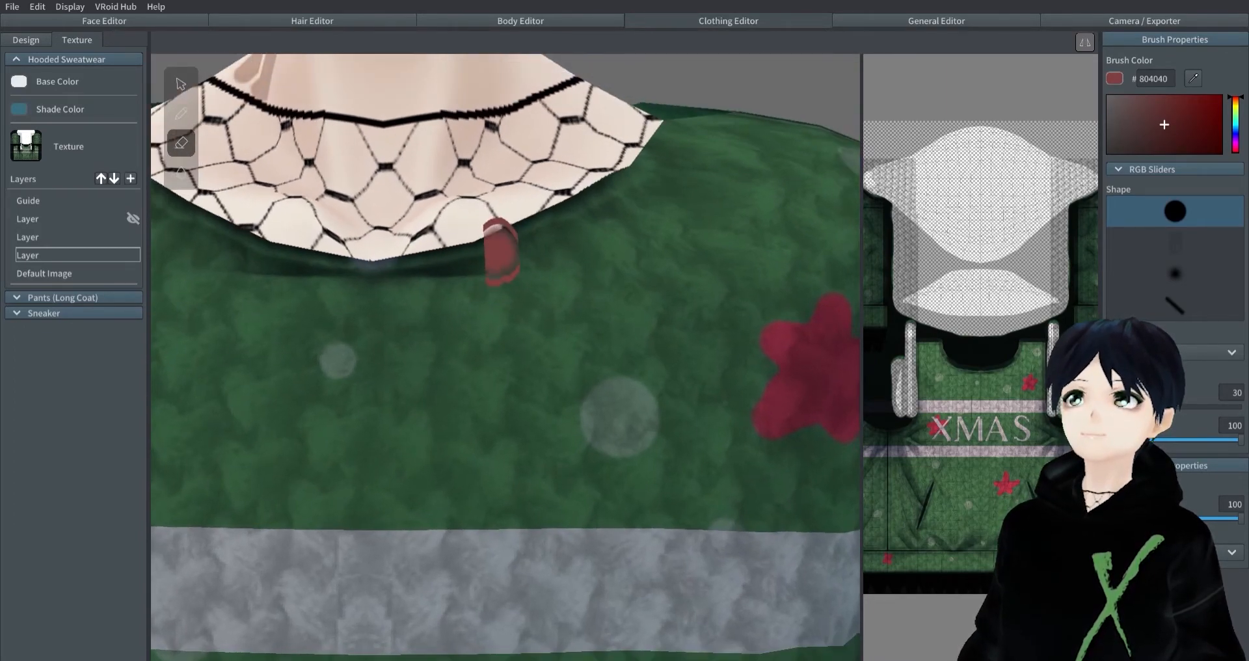
Bring the whole sweater into view and save the model
scroll(501, 252, down, 15)
middle_drag(546, 328, 547, 263)
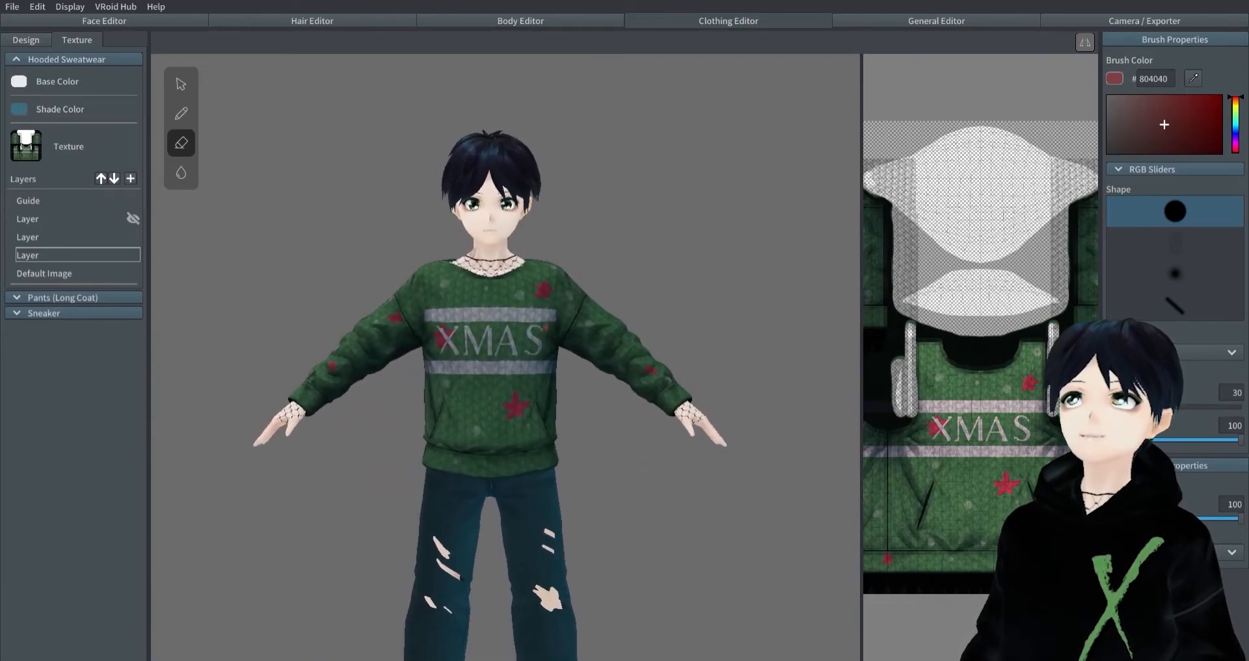
click(13, 6)
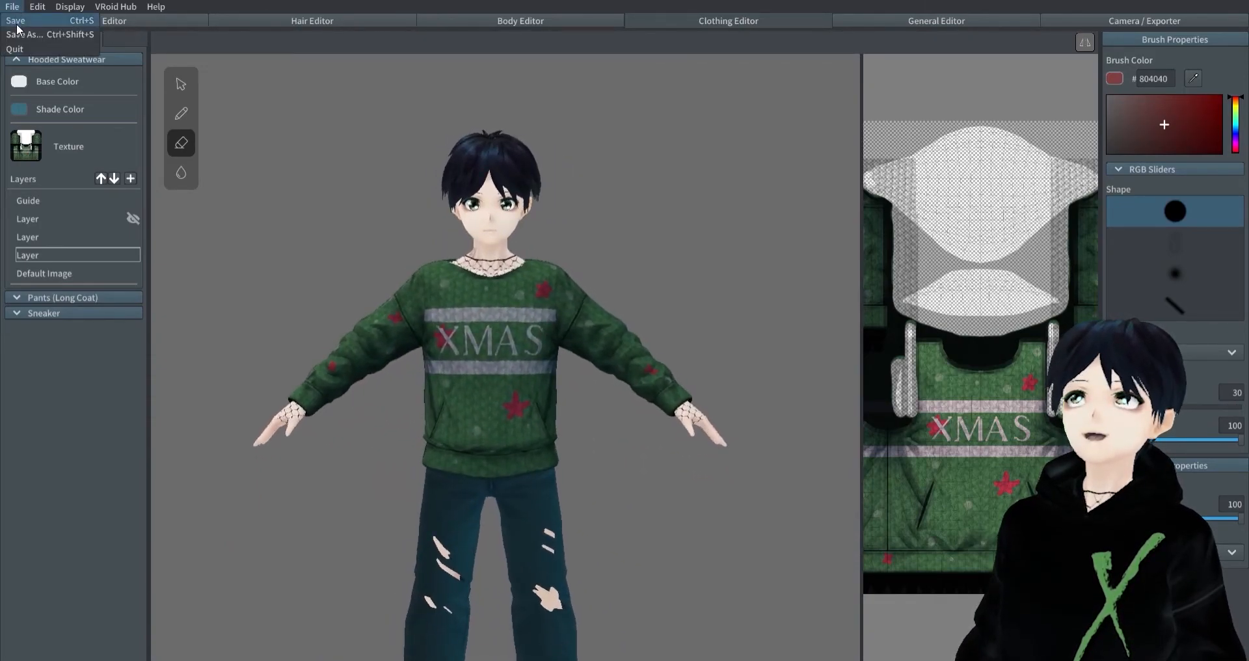
click(18, 25)
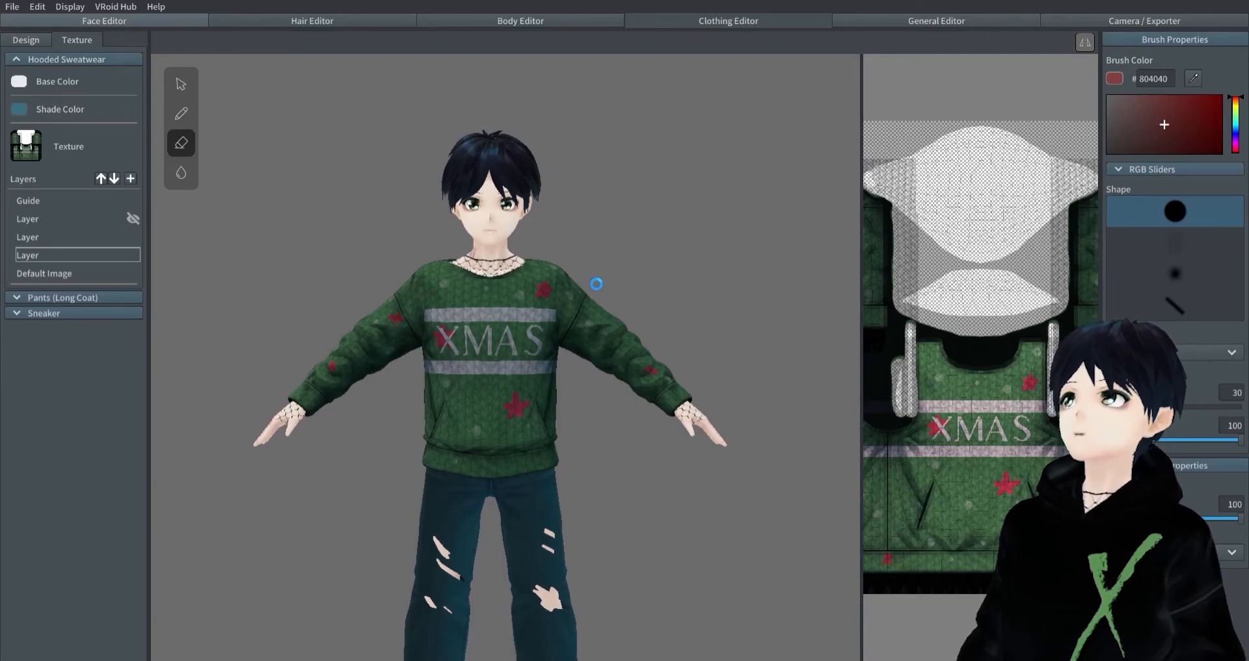
View the sweater up close and open the avatar's body texture for editing in the Body Editor
scroll(591, 289, up, 5)
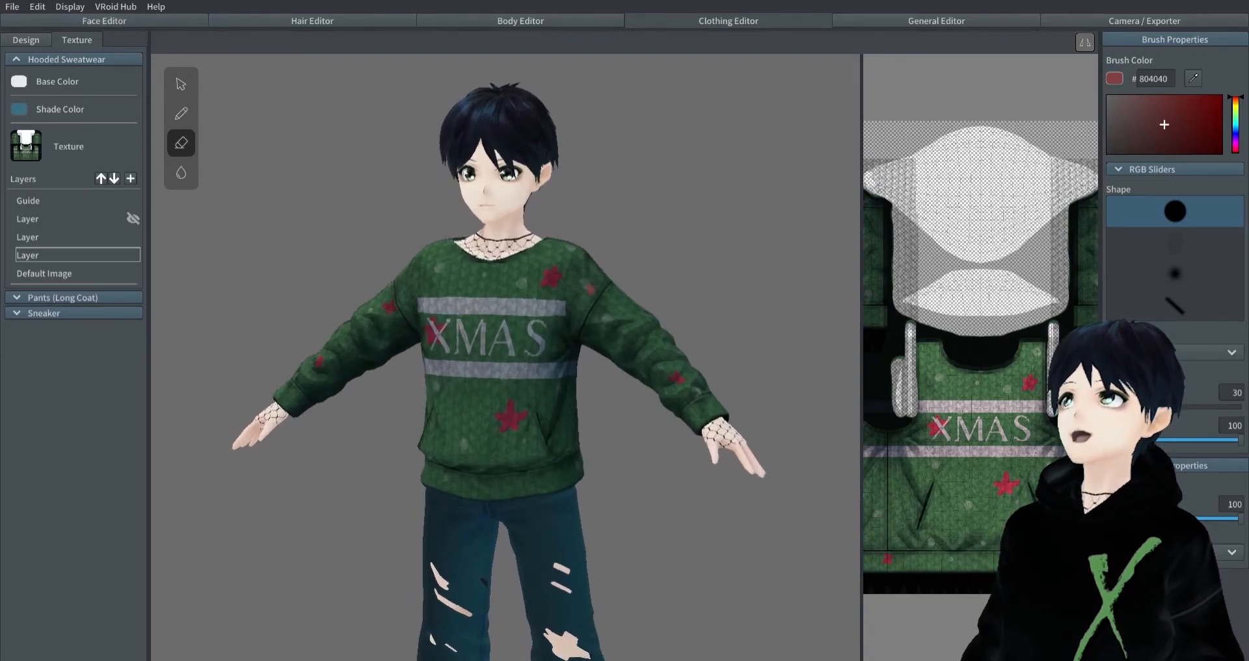
scroll(590, 289, up, 5)
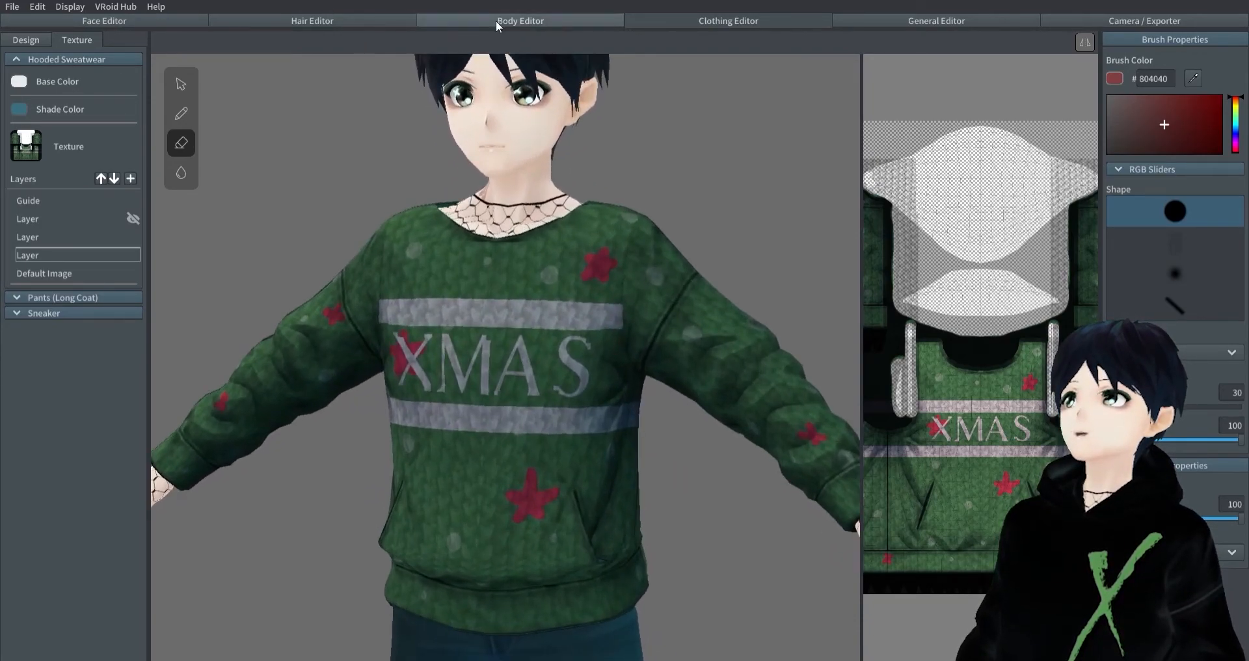
click(507, 21)
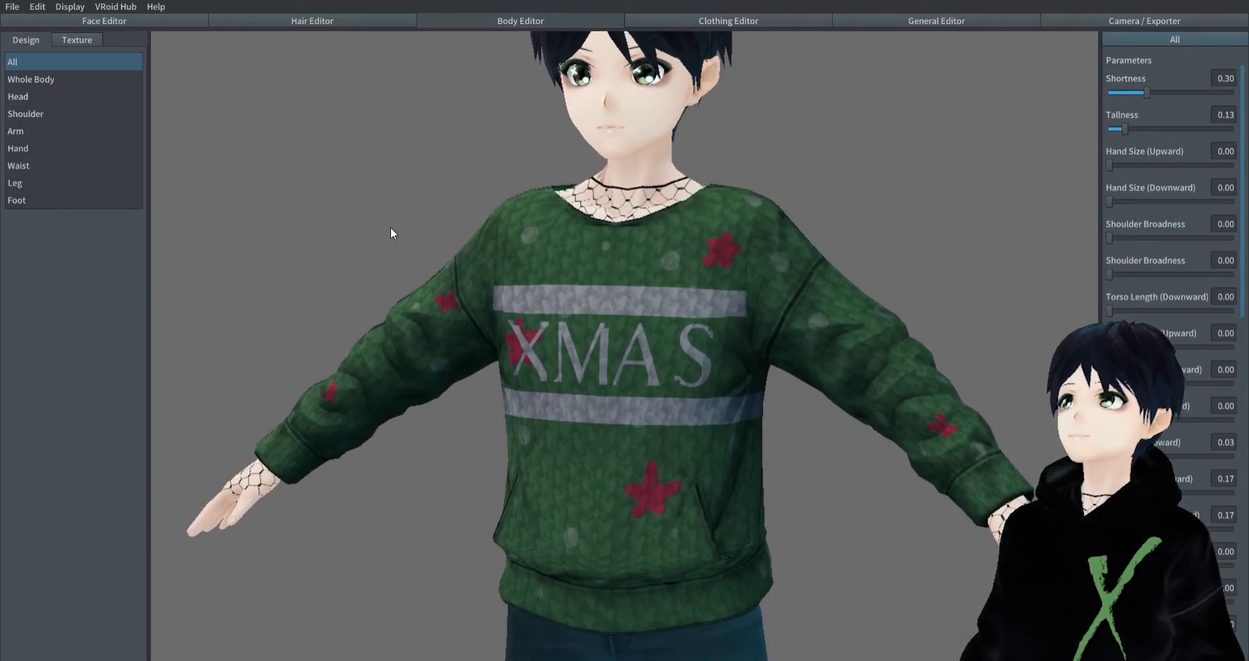
scroll(397, 228, up, 2)
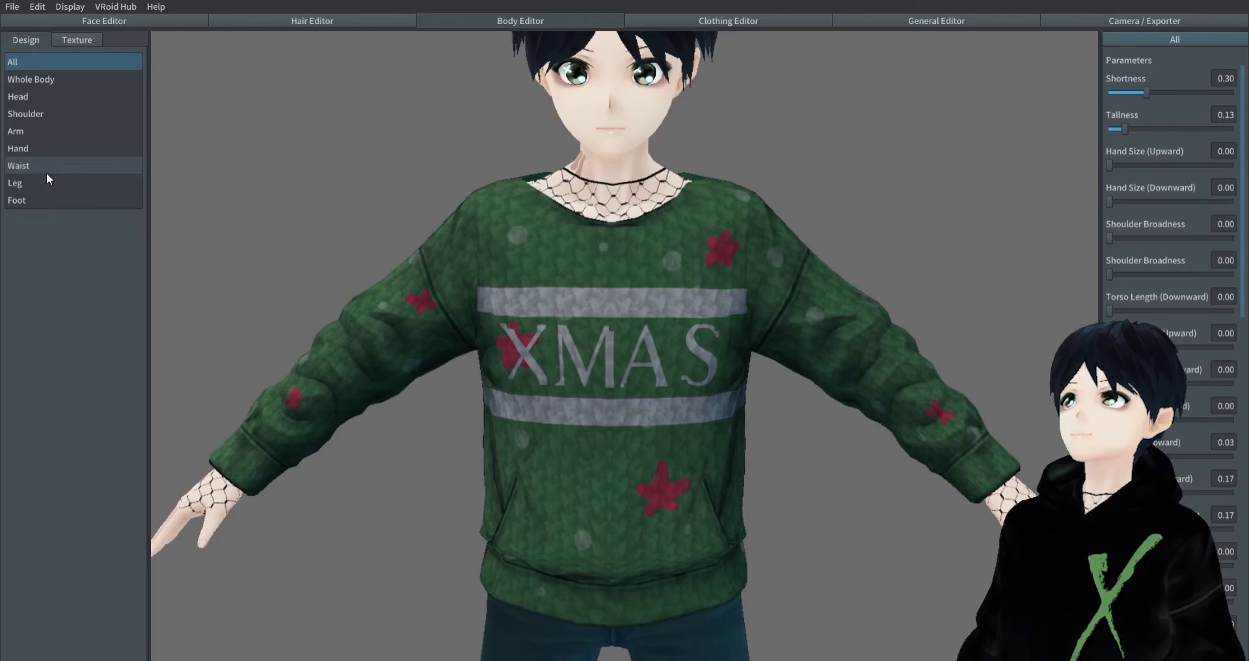
click(76, 39)
mouse_move(815, 139)
mouse_down()
mouse_move(880, 179)
mouse_move(961, 144)
mouse_move(931, 179)
mouse_move(868, 192)
mouse_move(817, 158)
mouse_up()
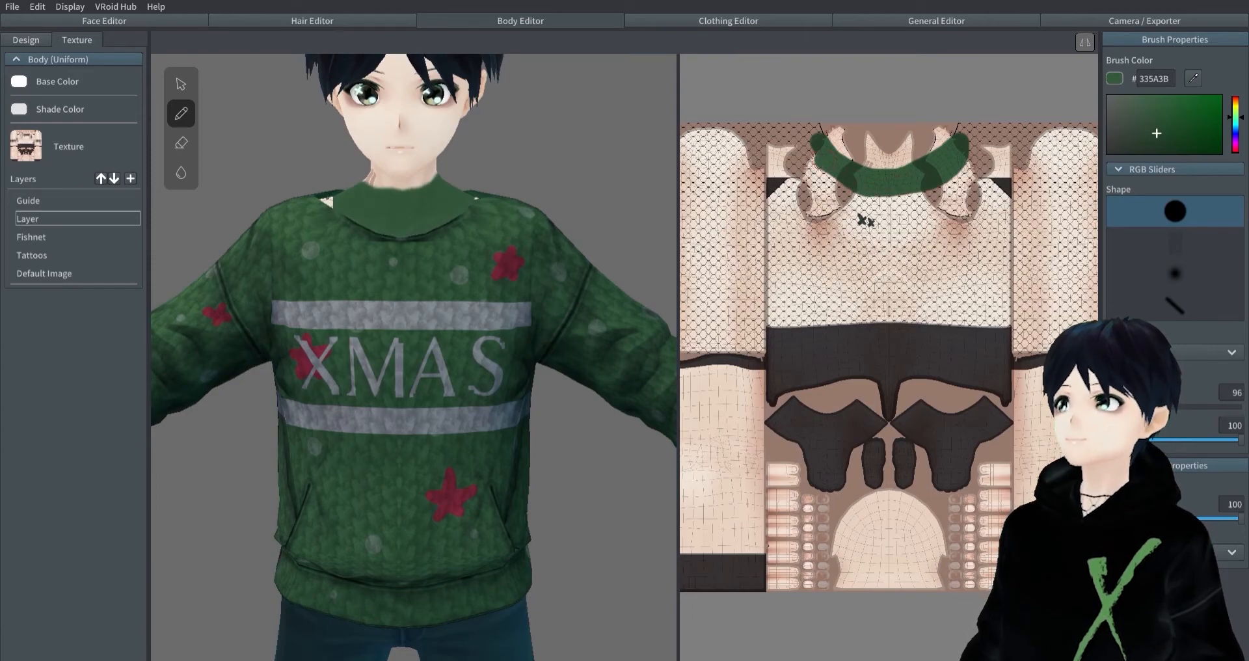
drag(743, 147, 683, 134)
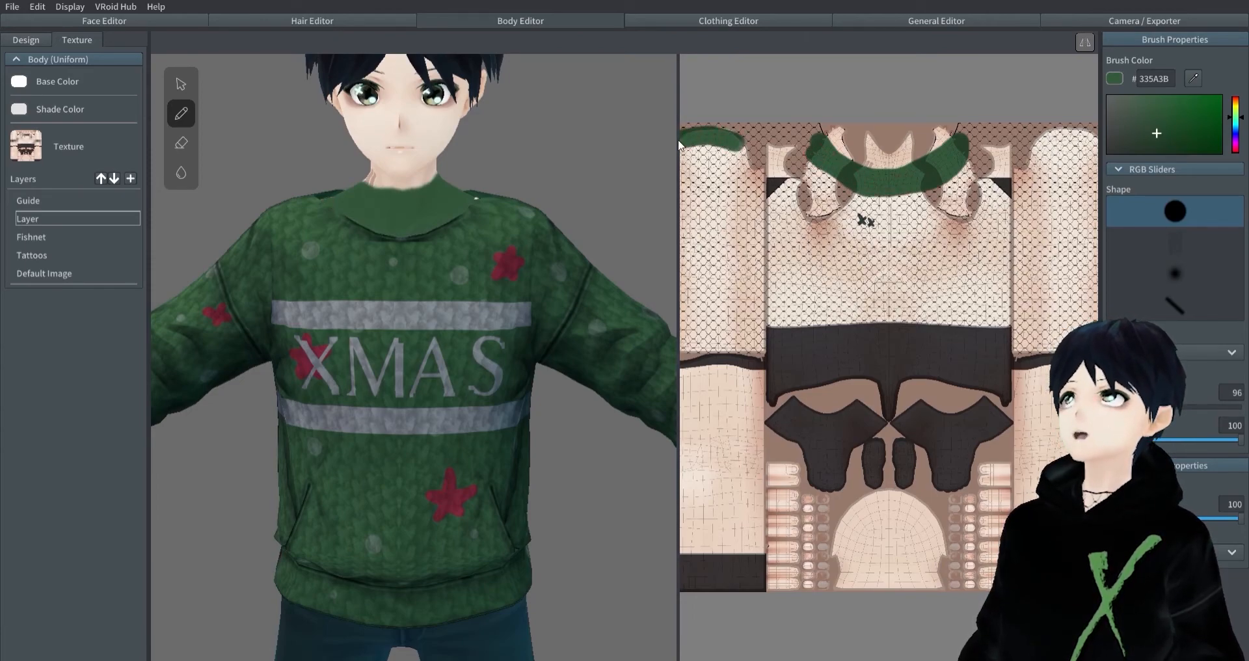
key(ctrl+z)
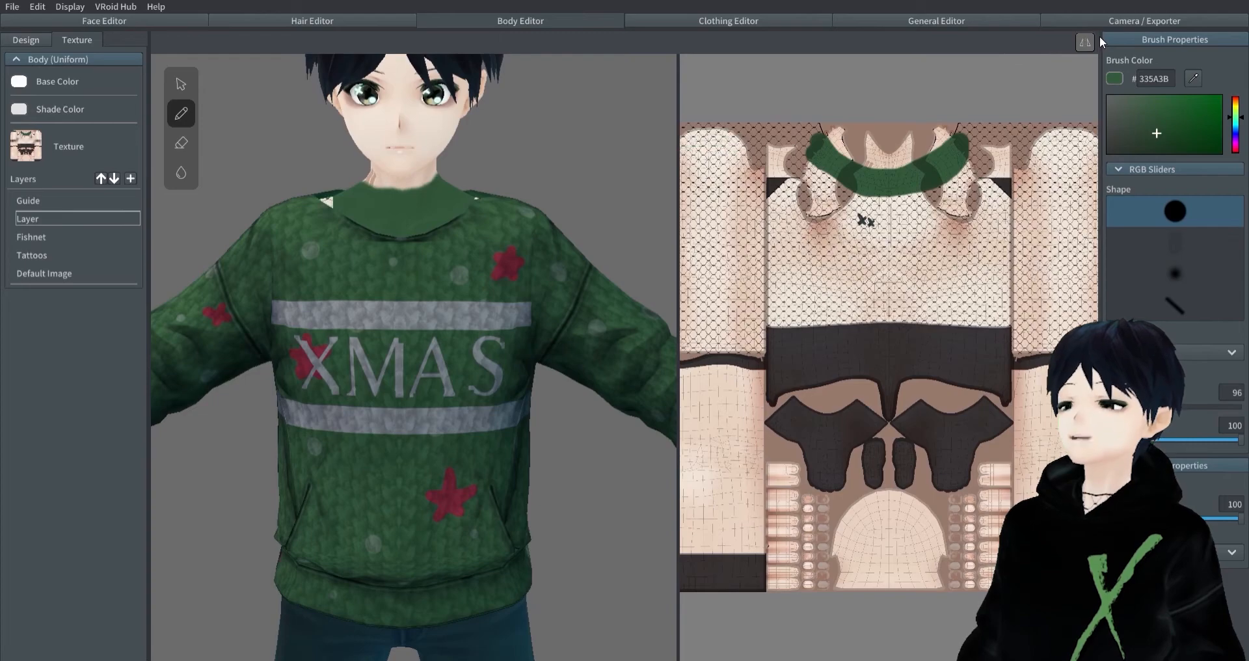
key(ctrl+z)
key(ctrl+z)
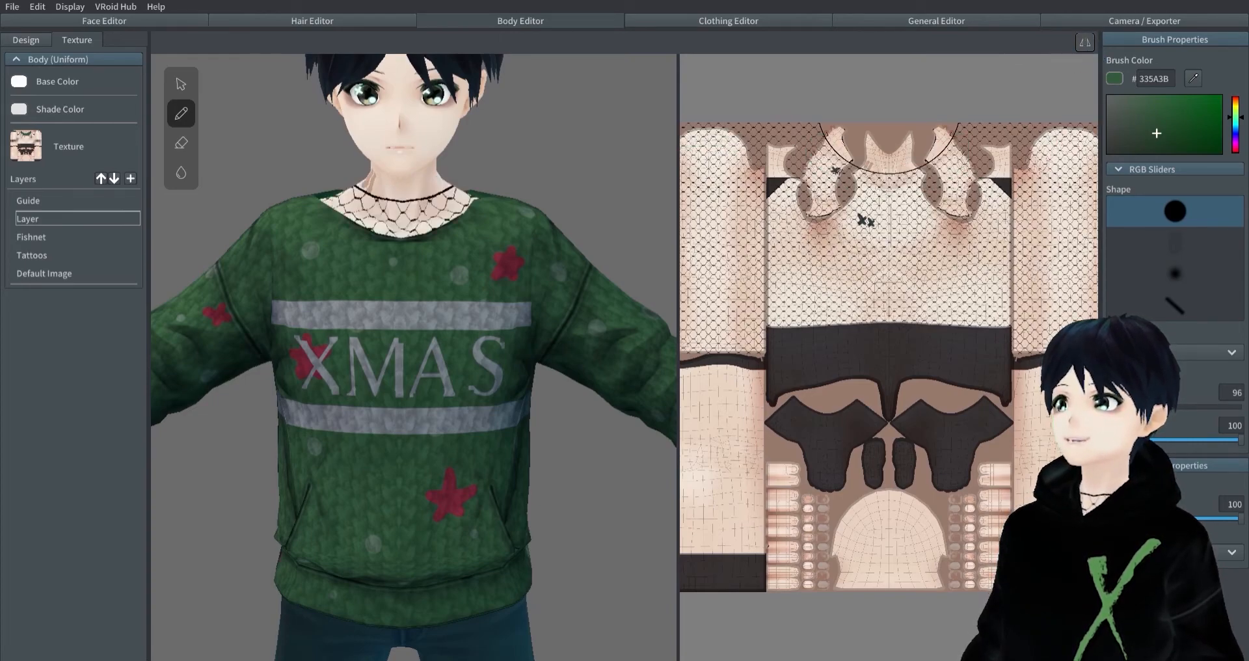
Paint the neck, shoulder and wrist areas of the body texture symmetrically in green 335A3B on the layer above Fishnet
mouse_move(760, 159)
mouse_down()
mouse_move(713, 134)
mouse_move(674, 145)
mouse_up()
mouse_move(823, 134)
mouse_down()
mouse_move(819, 148)
mouse_move(888, 184)
mouse_move(813, 161)
mouse_move(874, 193)
mouse_move(810, 177)
mouse_up()
right_drag(614, 200, 476, 221)
mouse_move(795, 186)
mouse_down()
mouse_move(777, 186)
mouse_move(838, 202)
mouse_move(804, 208)
mouse_up()
right_drag(390, 228, 520, 175)
middle_drag(280, 410, 534, 303)
mouse_move(533, 304)
right_down()
mouse_move(584, 309)
mouse_move(529, 315)
mouse_move(542, 280)
mouse_move(516, 314)
right_up()
scroll(517, 314, up, 3)
scroll(517, 326, up, 4)
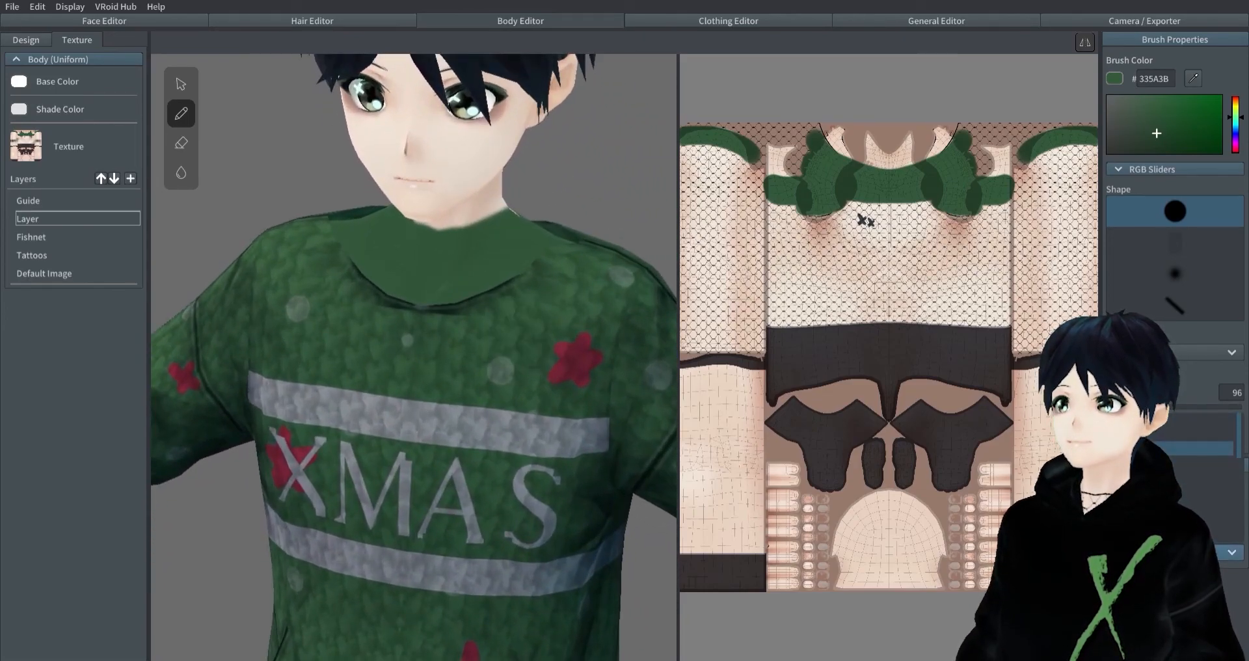
Blend the green paint layer with the fishnet pattern beneath it and view the collar from the front
key(ctrl+z)
mouse_move(548, 413)
right_down()
mouse_move(589, 390)
mouse_move(537, 338)
mouse_move(583, 355)
mouse_move(497, 364)
mouse_move(572, 333)
right_up()
scroll(554, 418, down, 6)
scroll(537, 338, up, 2)
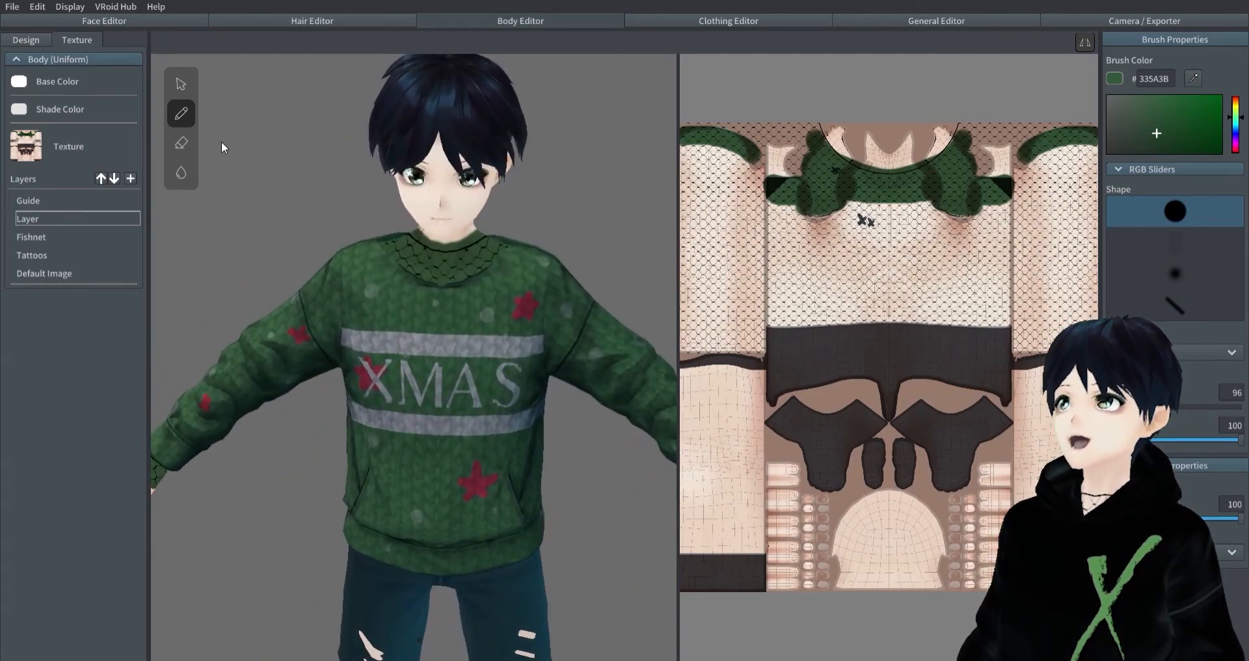
Erase the upper edge of the green collar paint around the neck on the body texture
click(184, 151)
drag(858, 153, 889, 161)
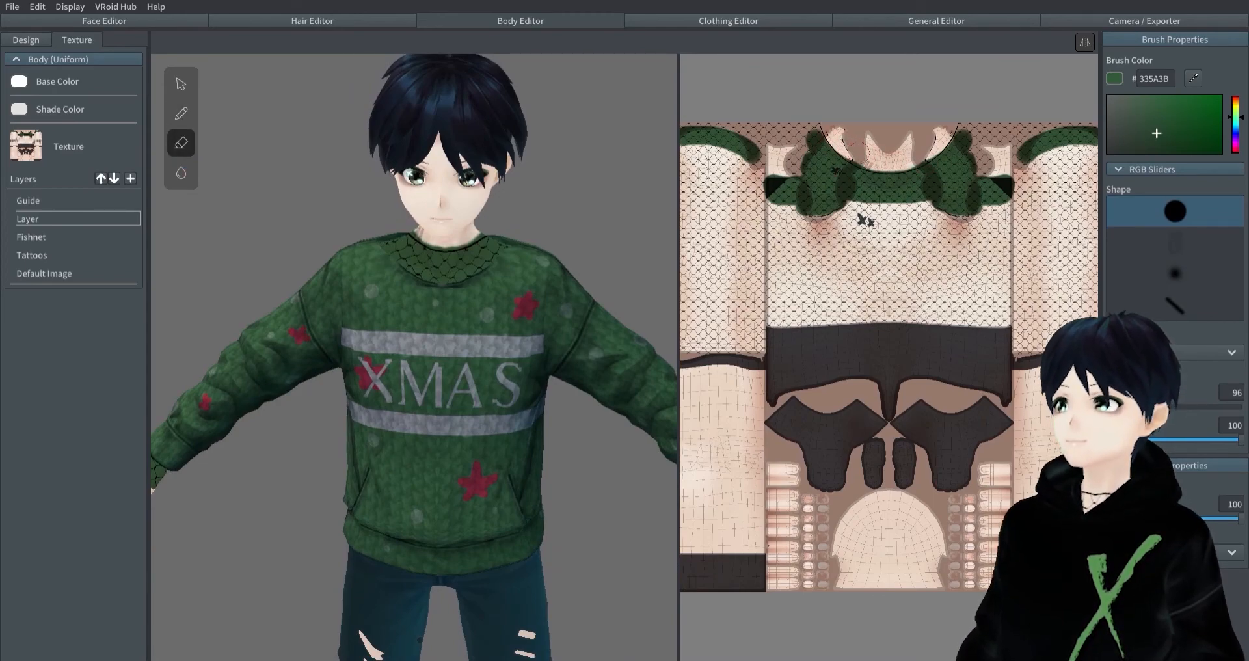